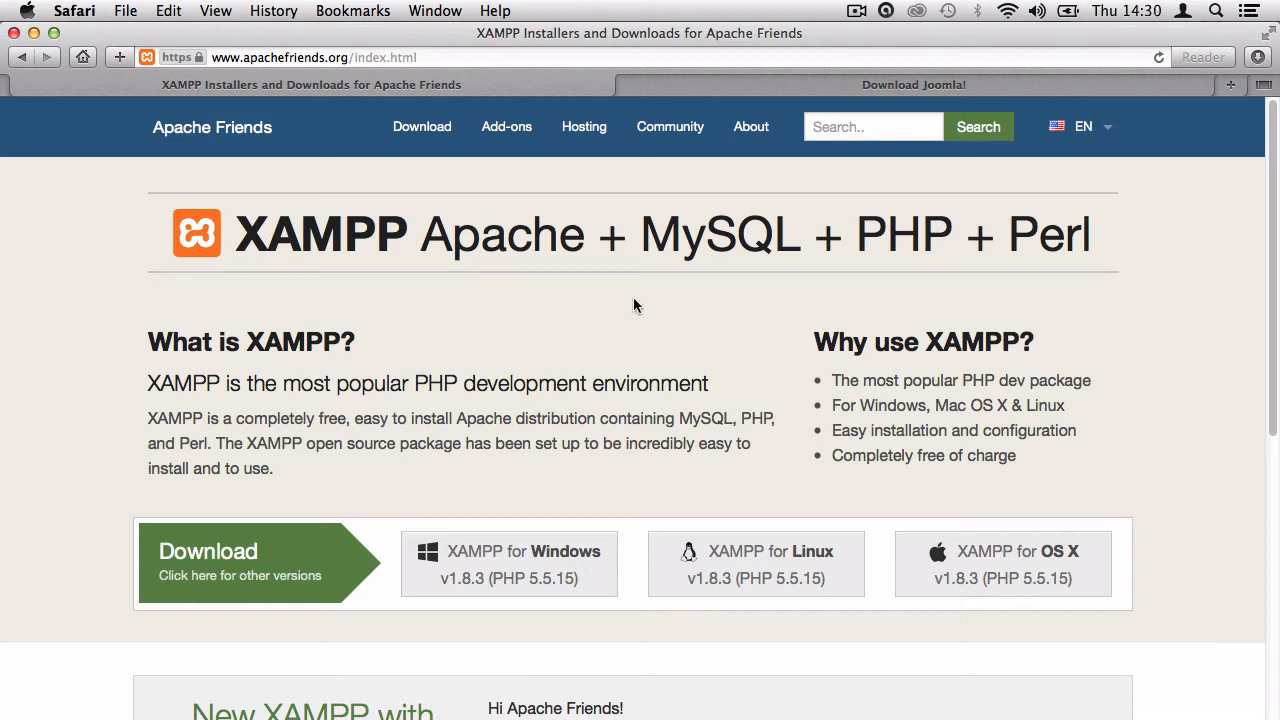
Bring Safari's Download Joomla! tab at joomla.org/download.html to the front.
left_click_drag(354, 60, 440, 60)
left_click(440, 60)
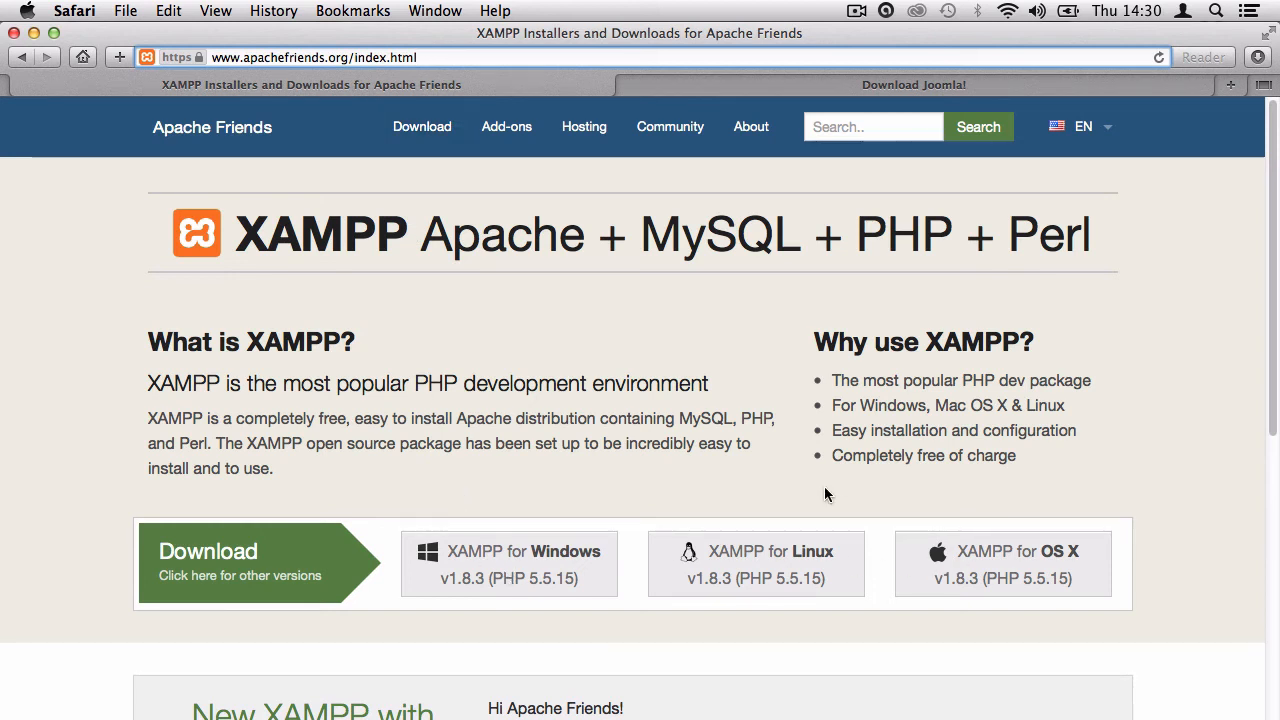
left_click(864, 87)
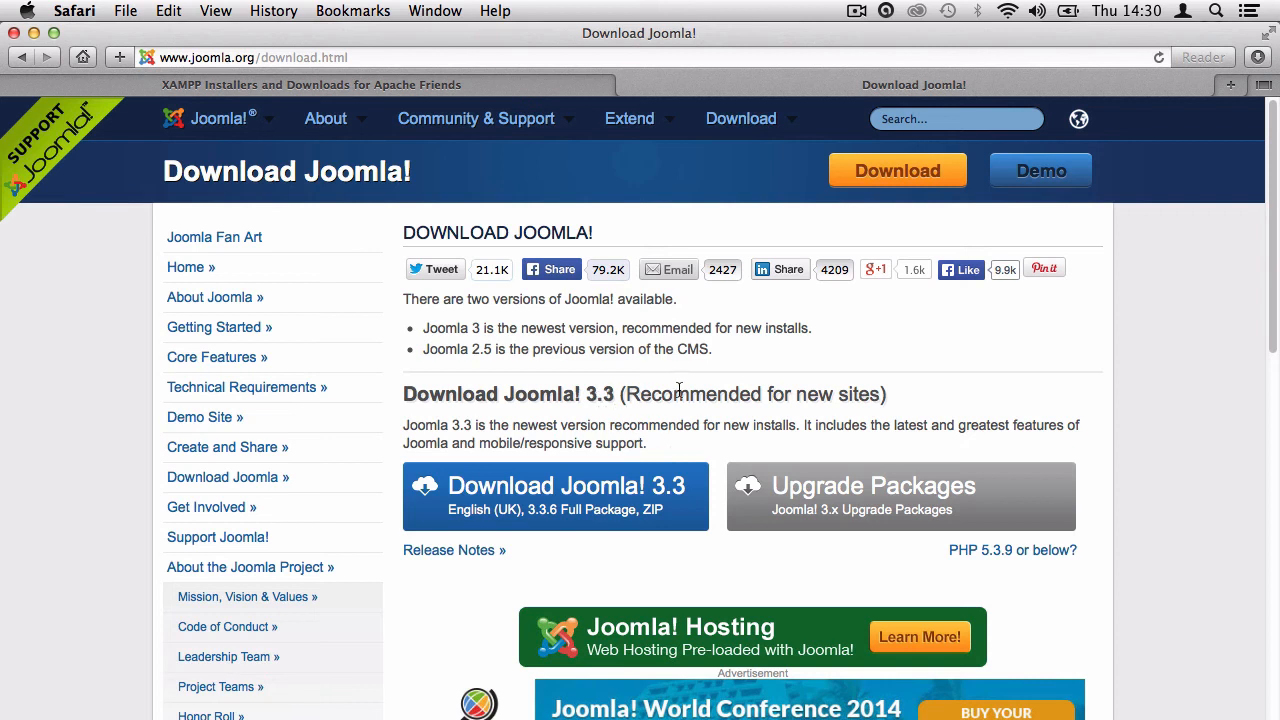
Download the Joomla 3.3 full package and switch to the Finder desktop.
left_click(540, 522)
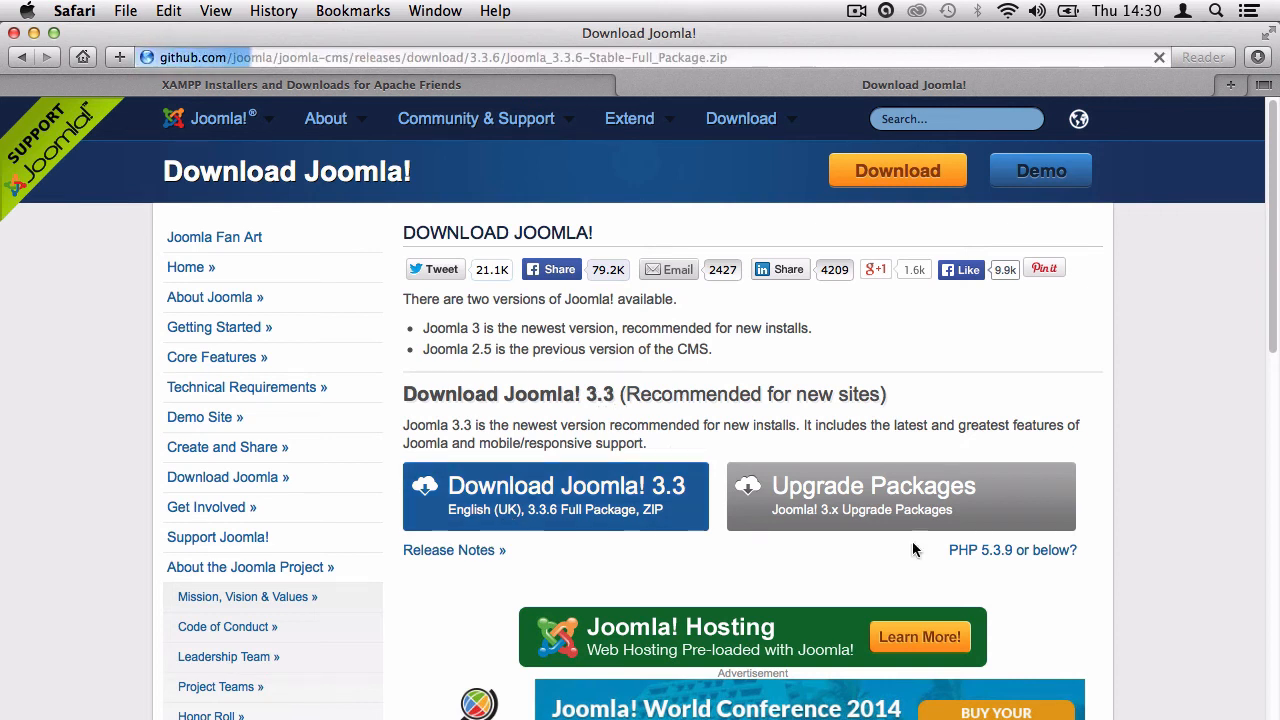
key("ctrl+Right")
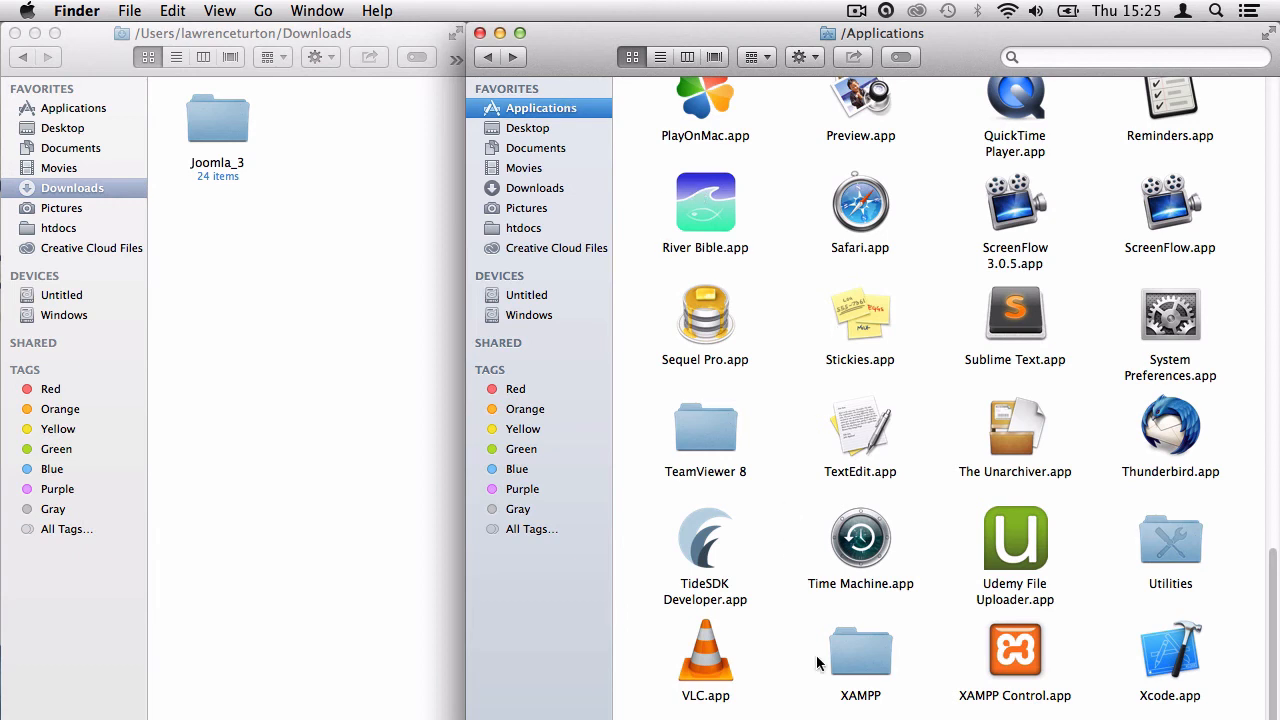
Launch XAMPP Control from Applications > XAMPP and start the Apache and MySQL servers.
left_click(866, 662)
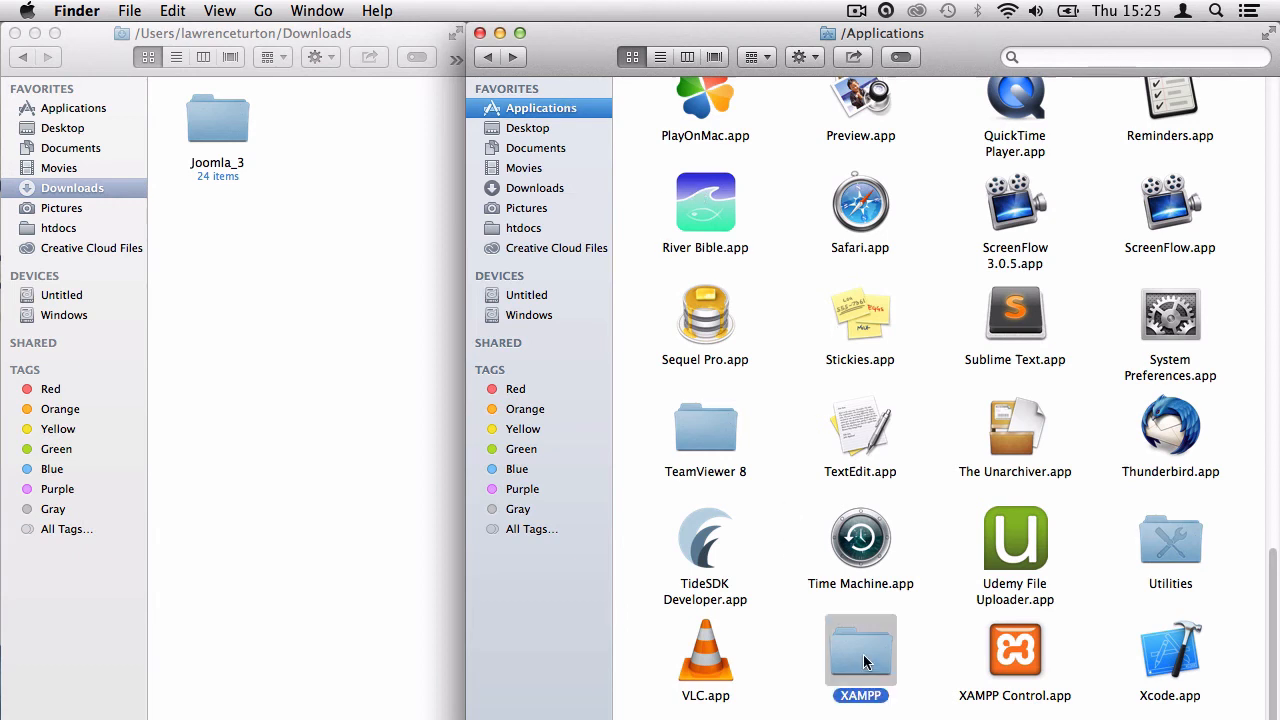
double_click(866, 662)
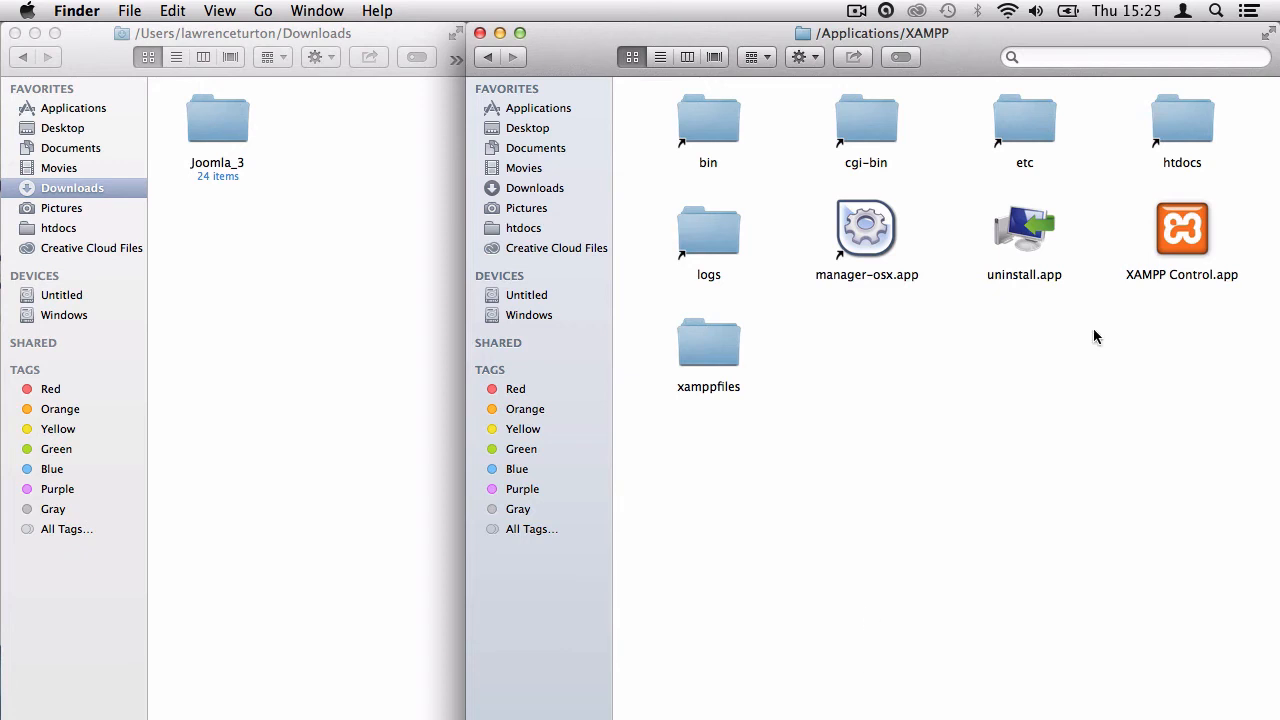
left_click(1190, 227)
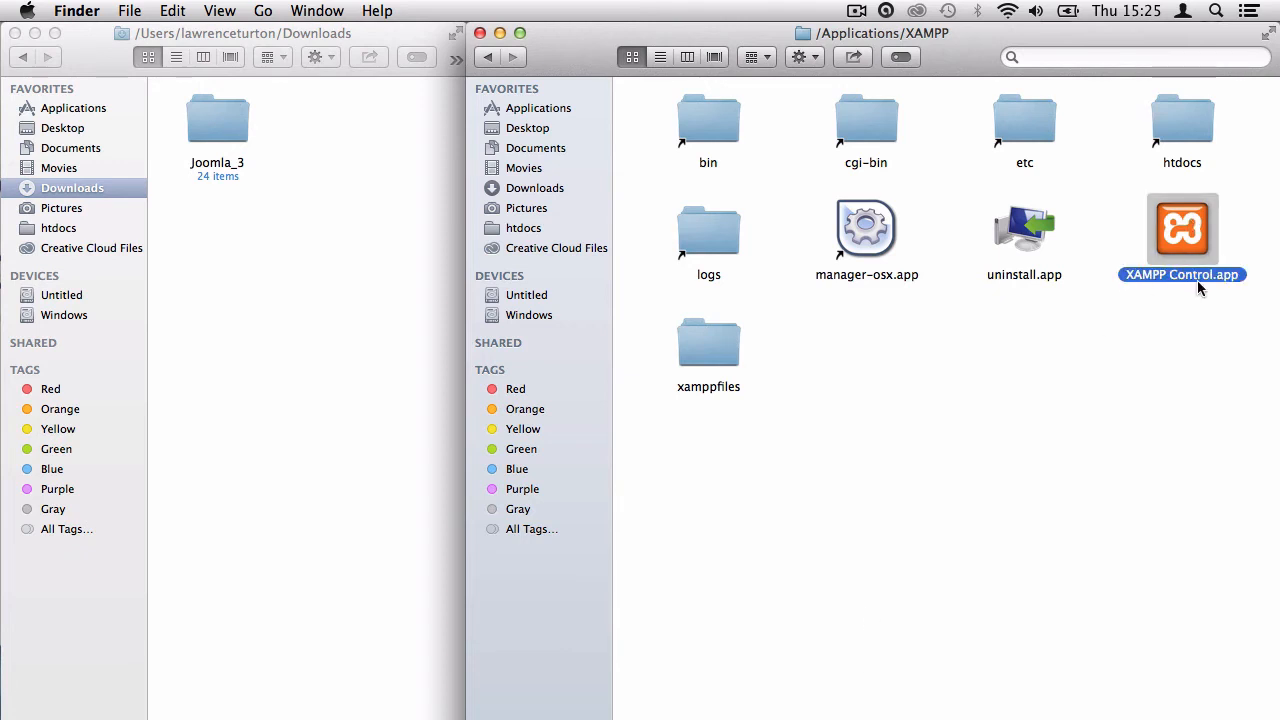
double_click(1182, 227)
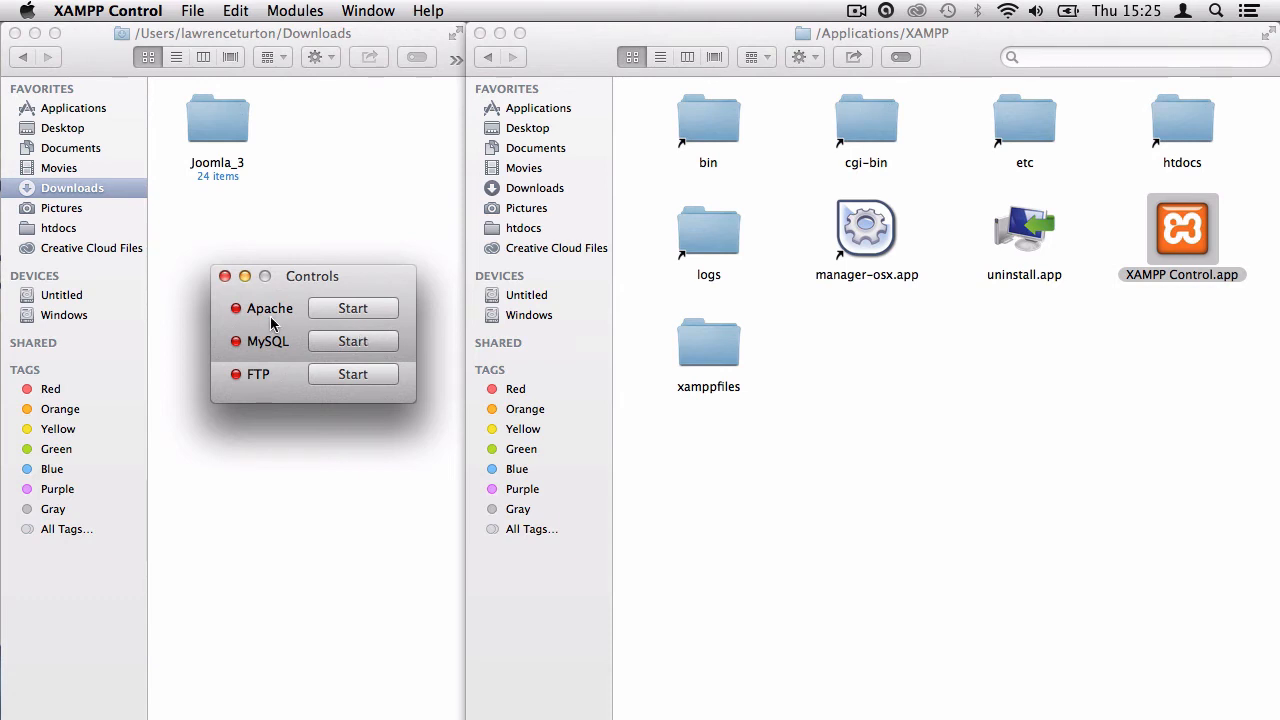
left_click(393, 307)
left_click(378, 339)
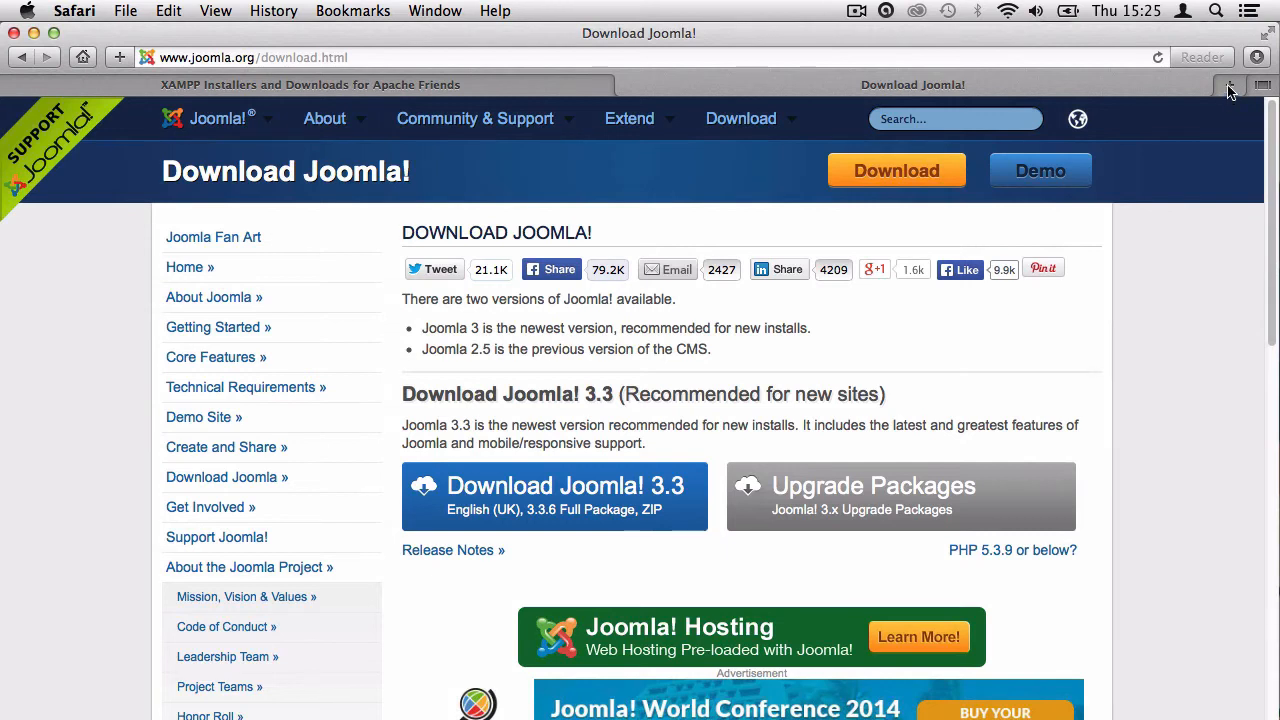
Load localhost in a new tab, confirm phpMyAdmin opens, then close it and return to Finder.
left_click(1230, 87)
type("localhost")
key("Return")
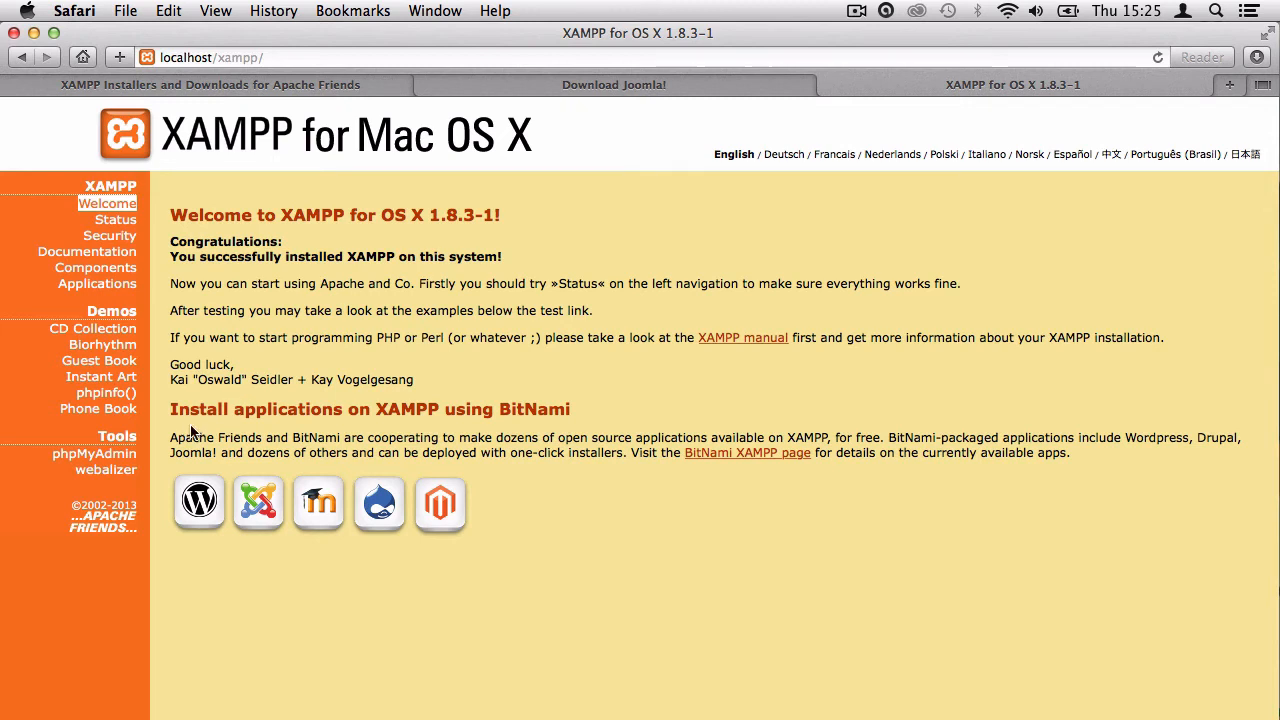
left_click(108, 456)
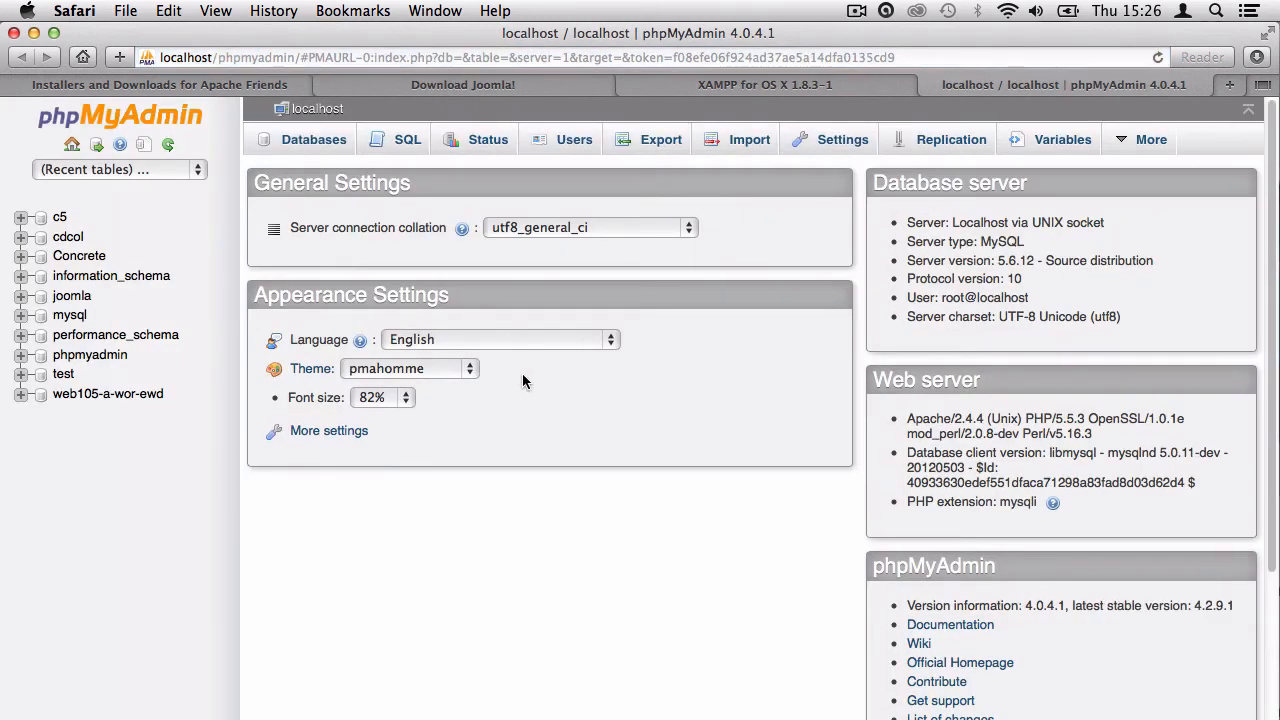
left_click(929, 86)
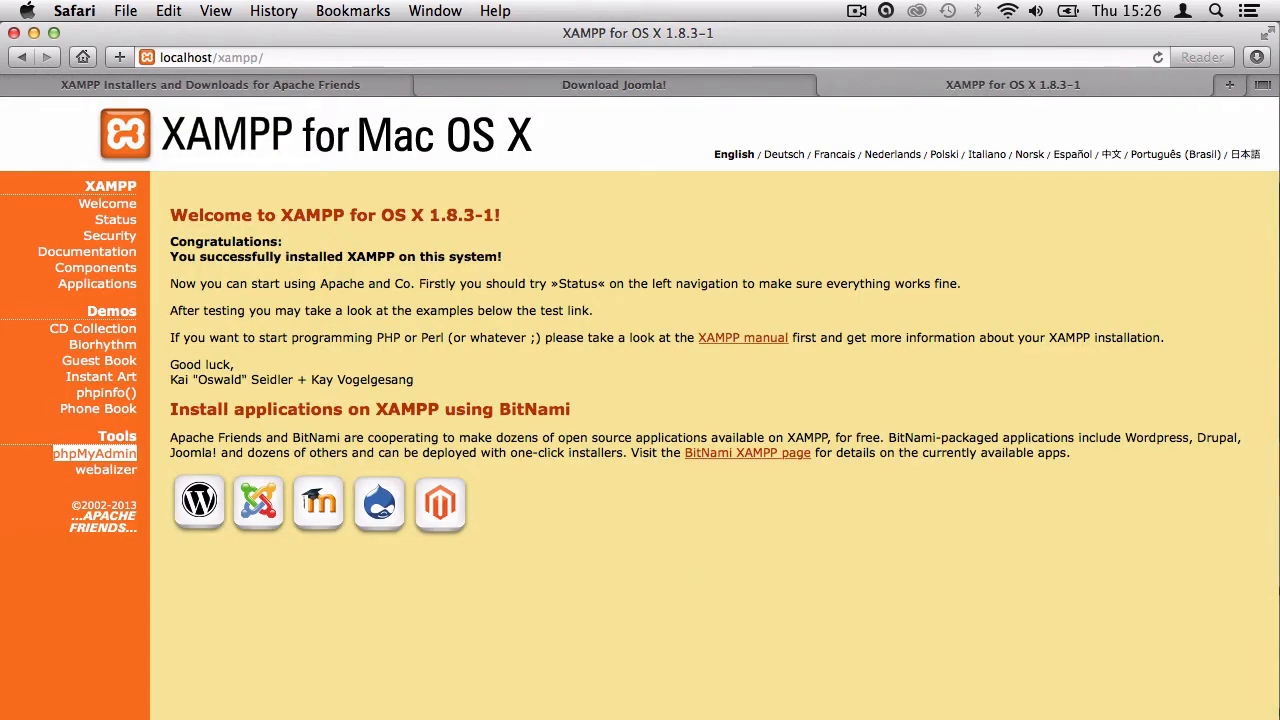
key("ctrl+Right")
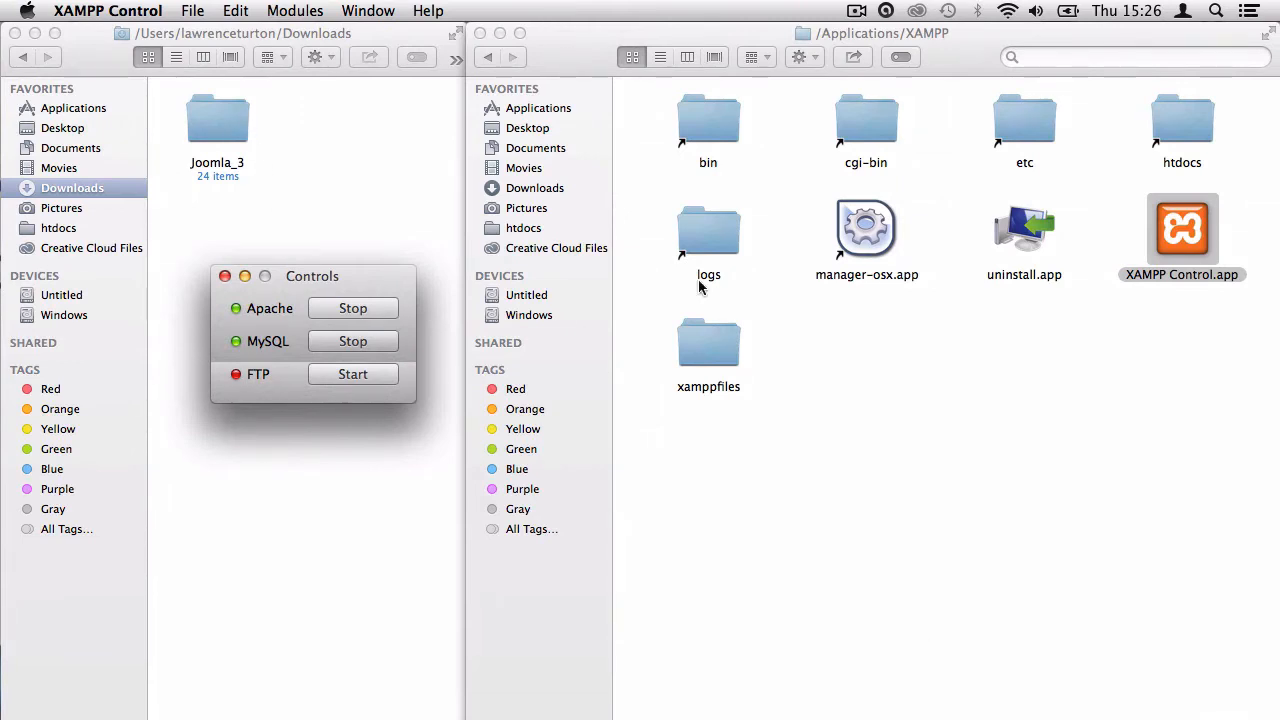
Open the /Applications/XAMPP/htdocs folder in Finder.
left_click(1185, 128)
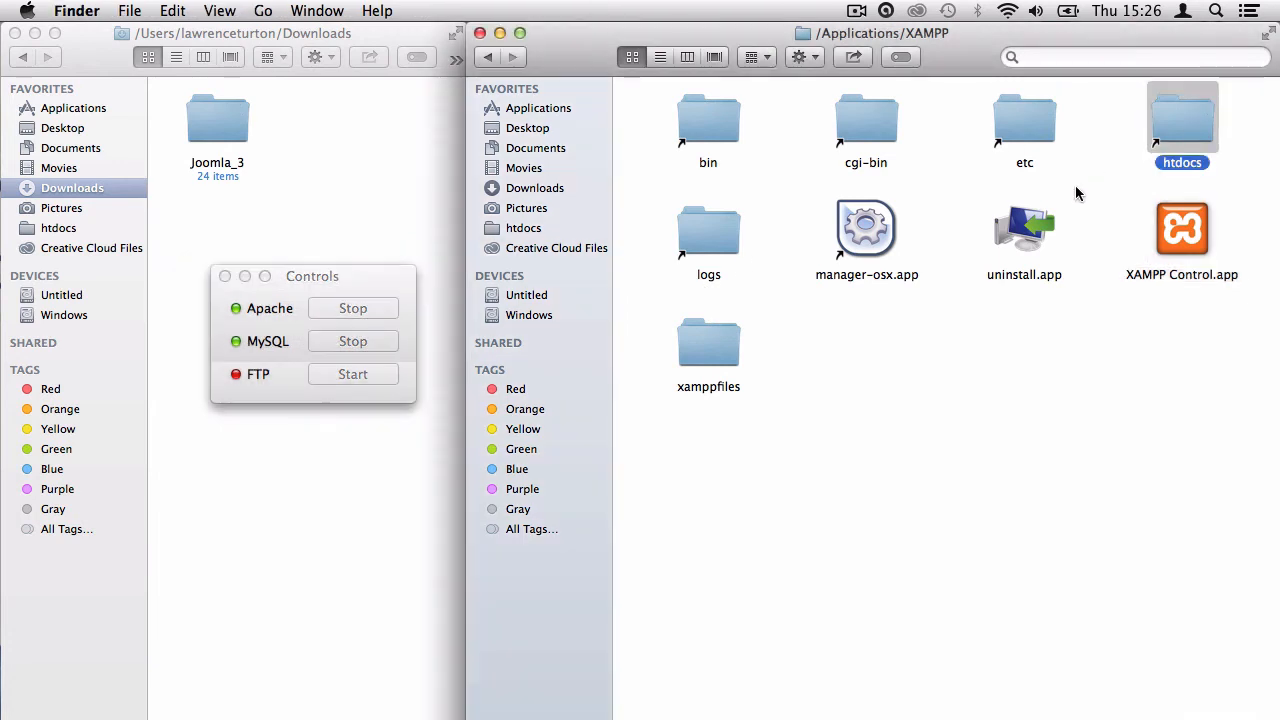
left_click(488, 57)
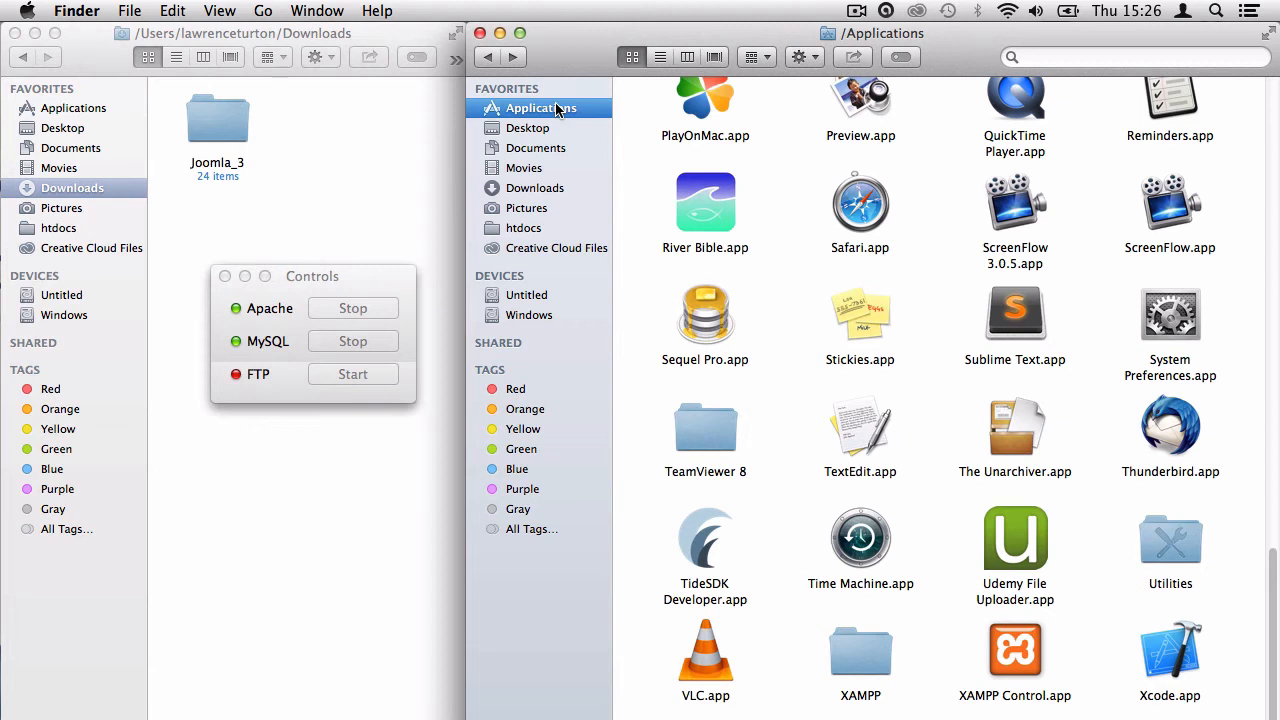
double_click(877, 668)
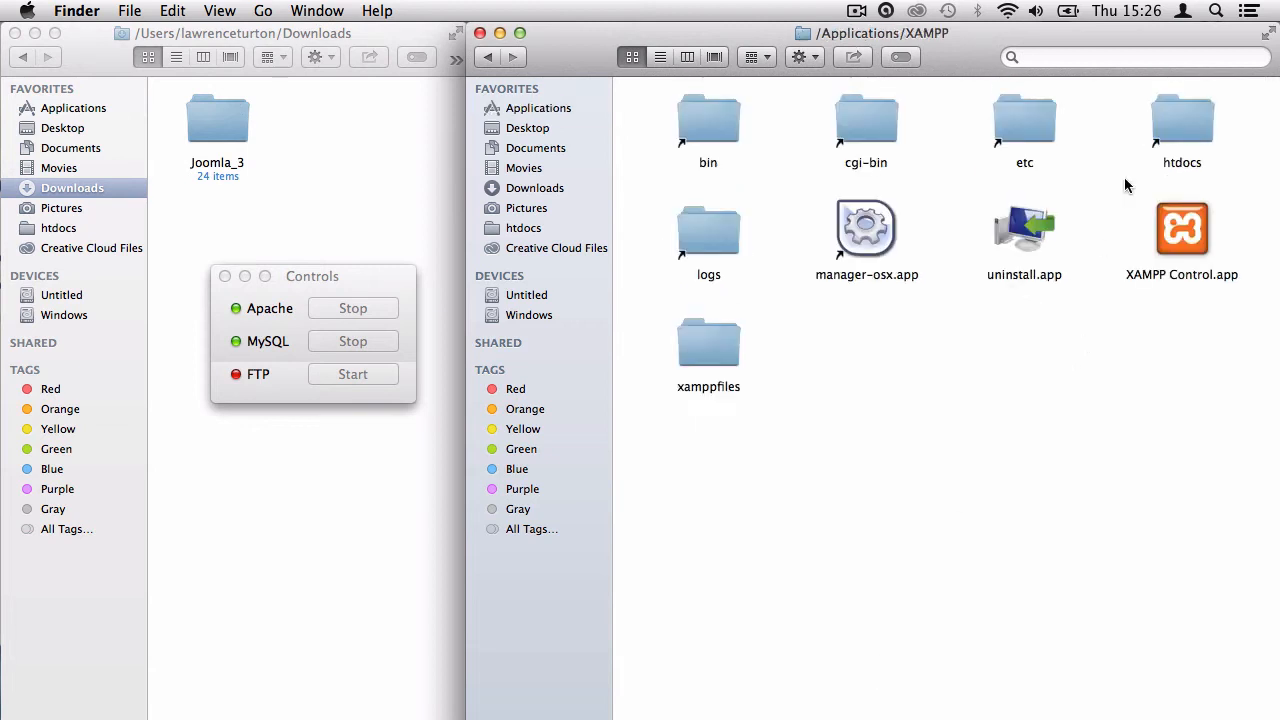
left_click(1169, 125)
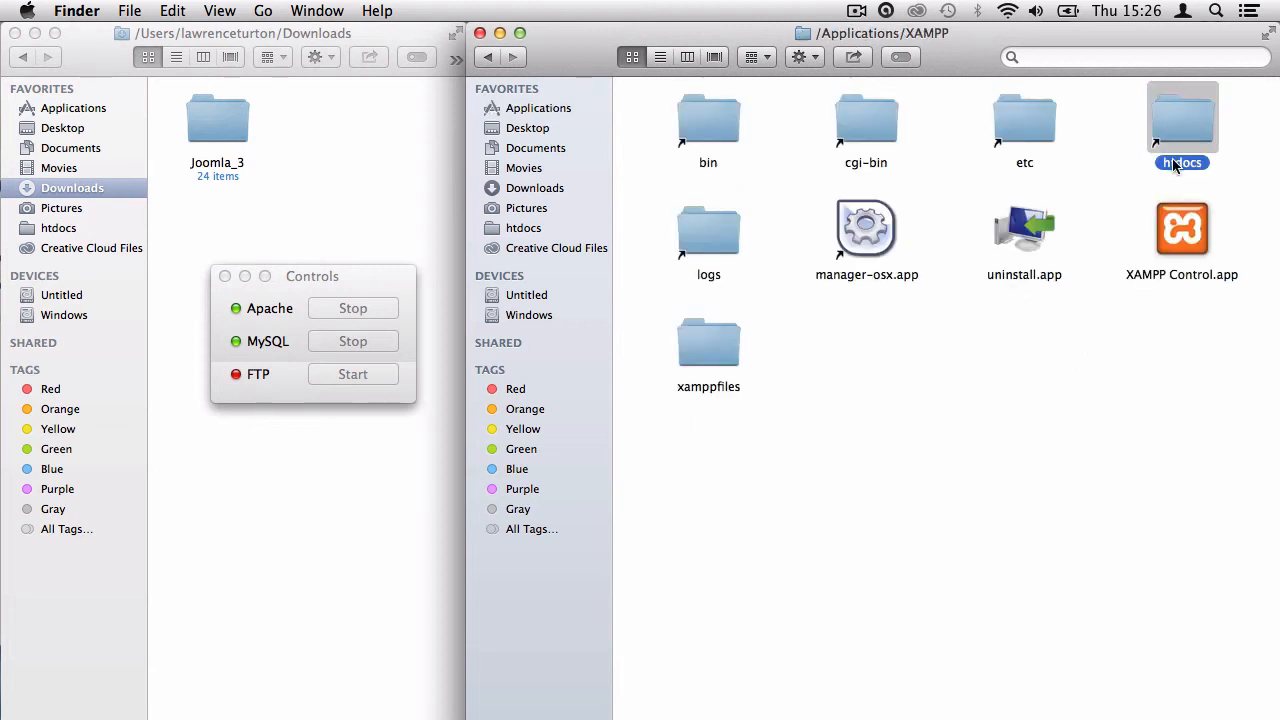
double_click(1185, 130)
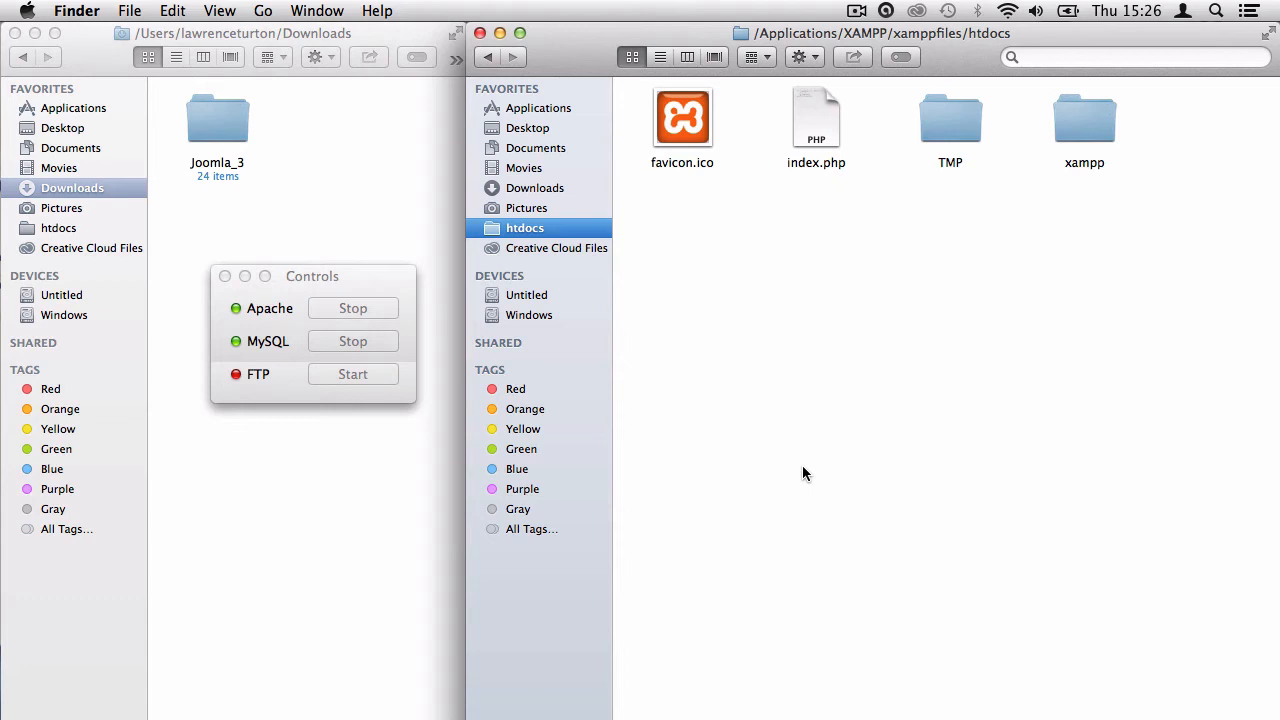
Copy the Joomla_3 folder from Downloads into htdocs.
left_click(235, 135)
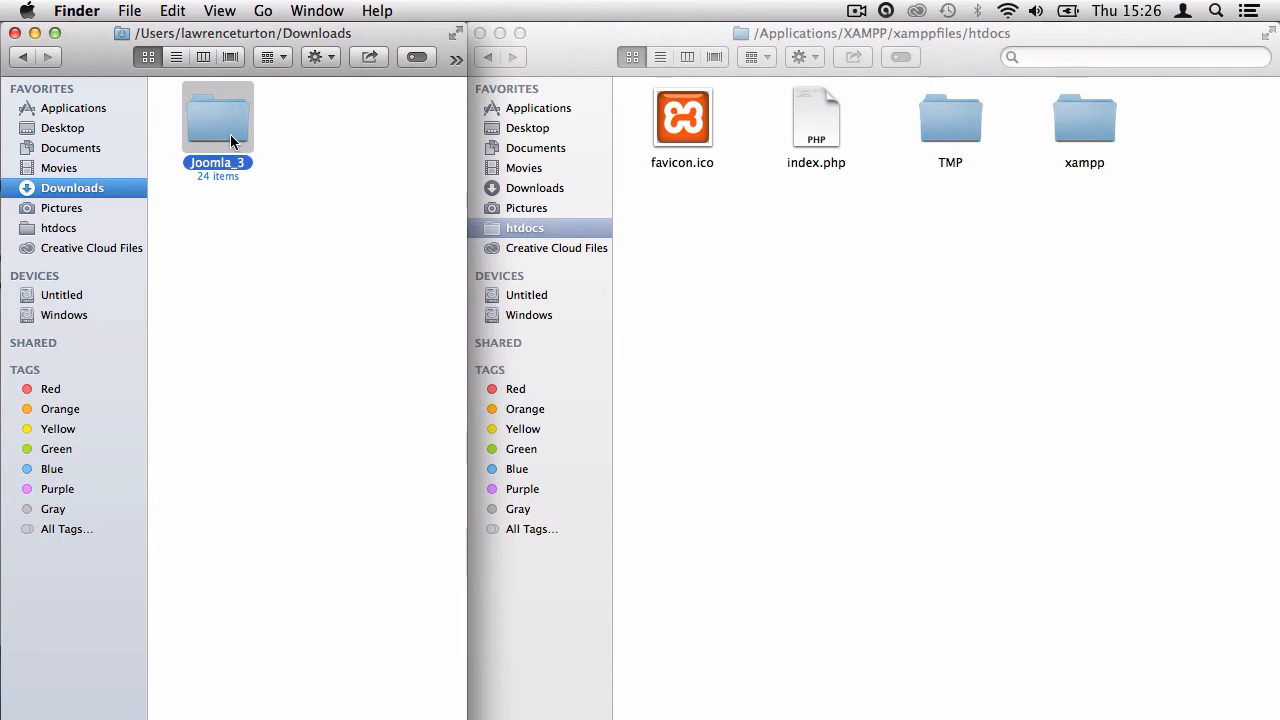
key("super+c")
left_click(773, 296)
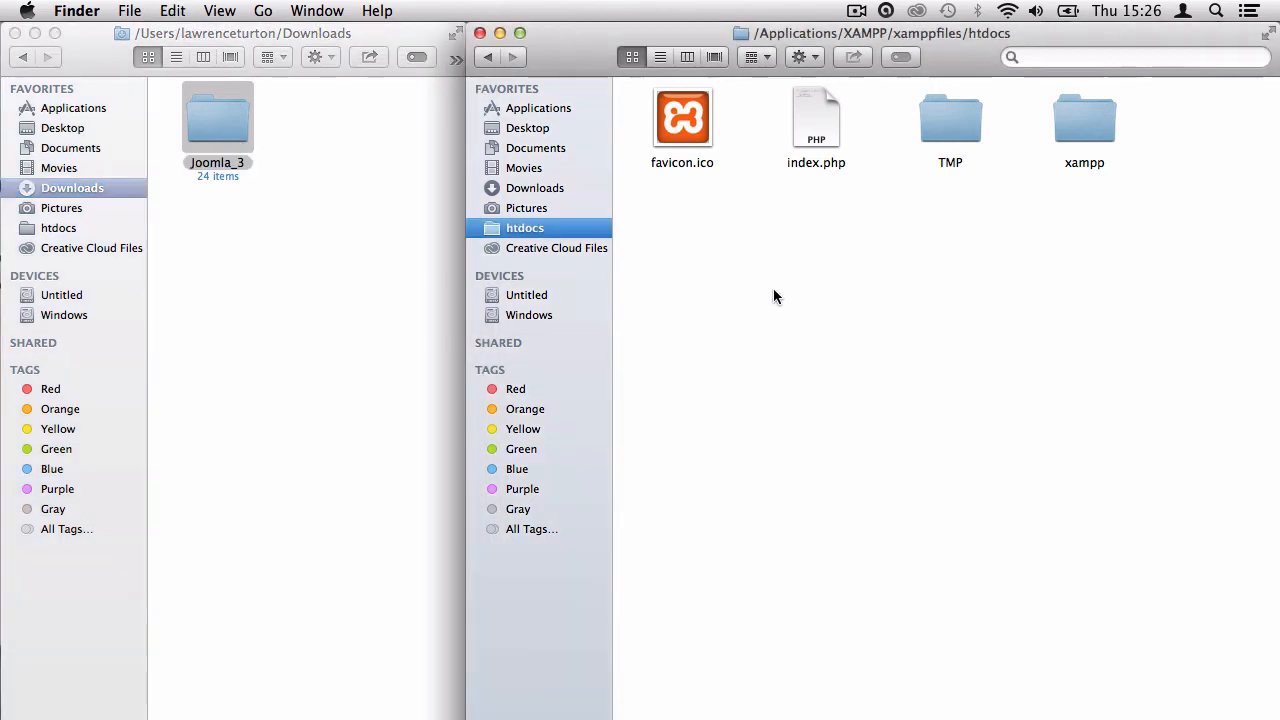
key("super+v")
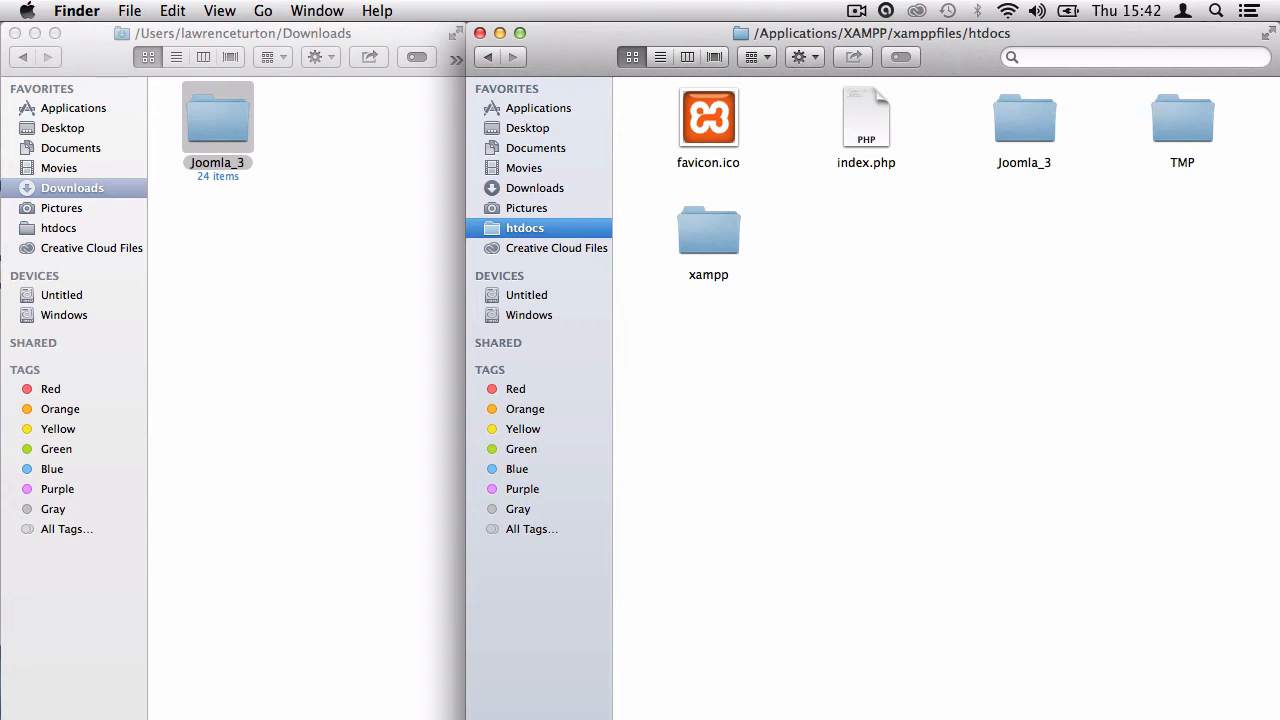
Rename the copied Joomla_3 folder in htdocs to Joomla.
left_click(1046, 126)
key("Return")
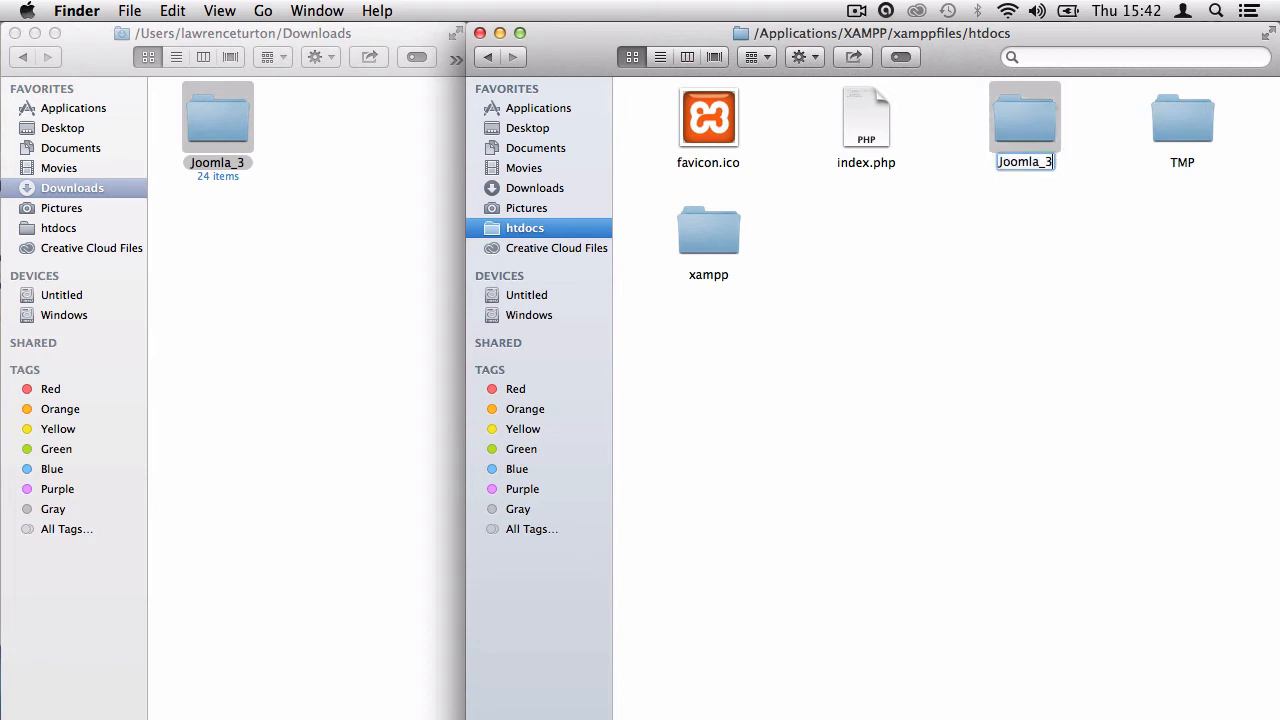
key("BackSpace")
key("BackSpace")
key("Return")
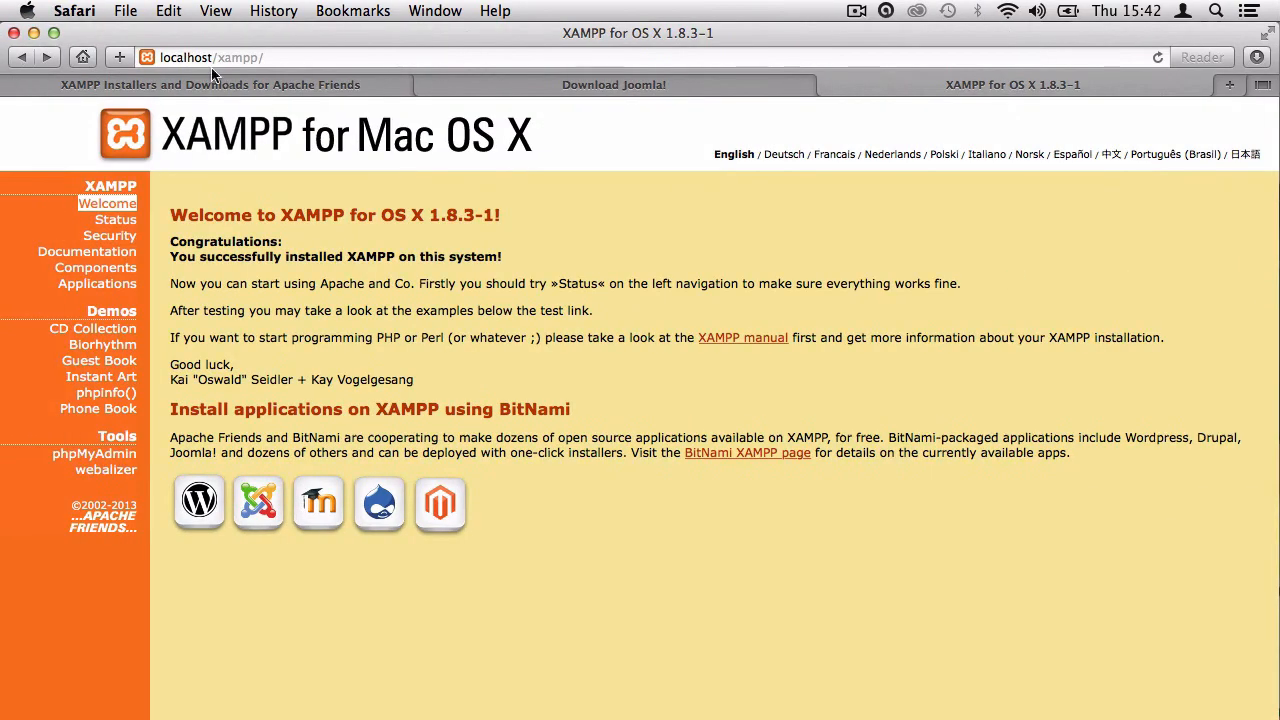
double_click(185, 58)
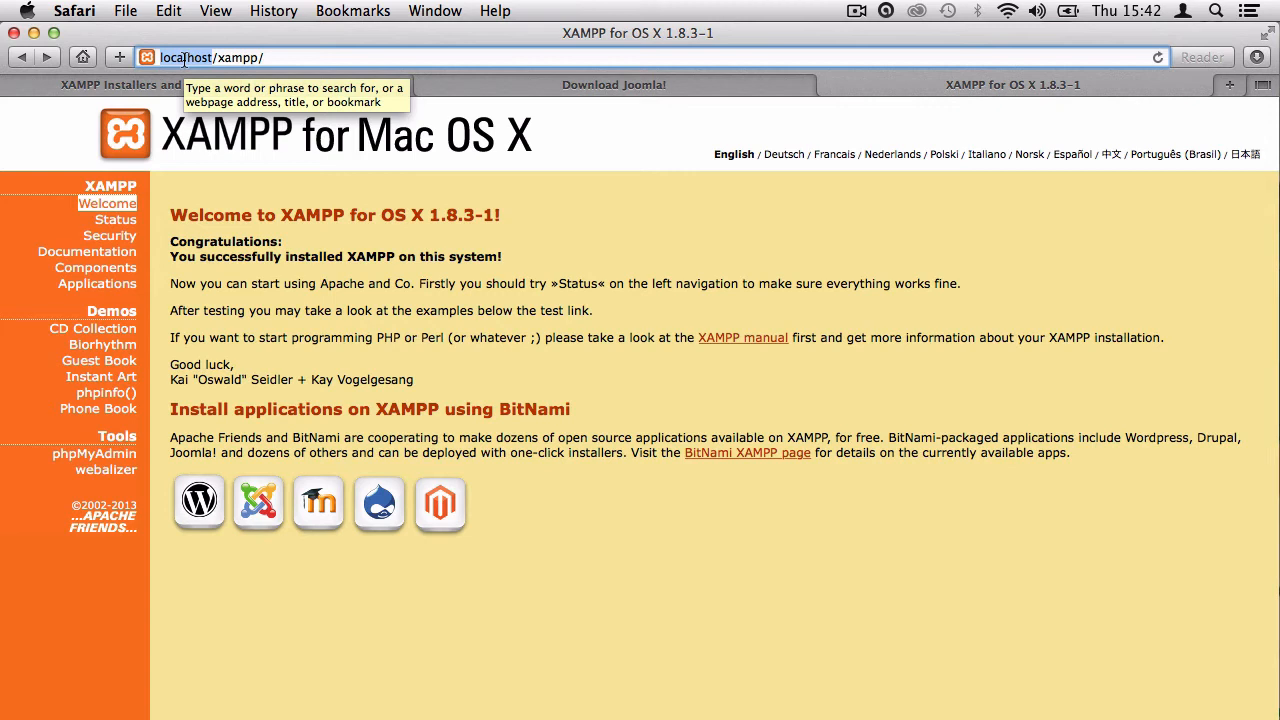
double_click(240, 58)
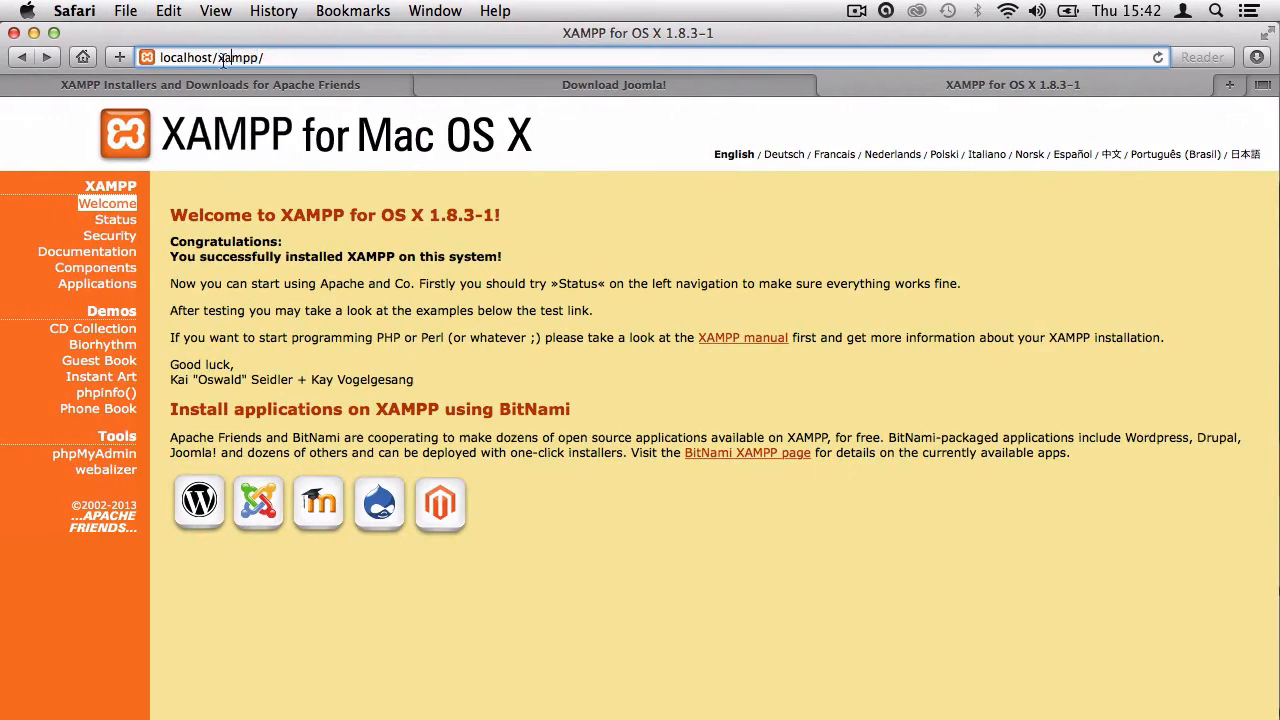
left_click_drag(222, 58, 302, 58)
type("jooml")
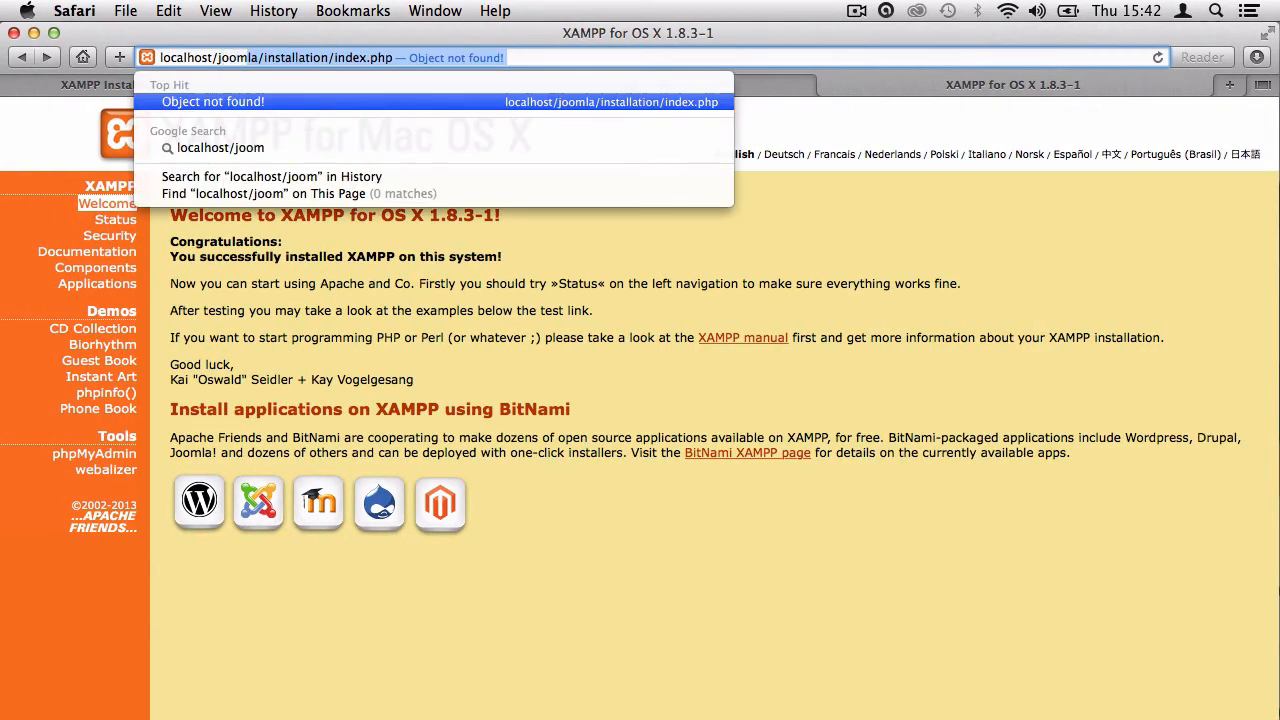
type("alhost/joomla")
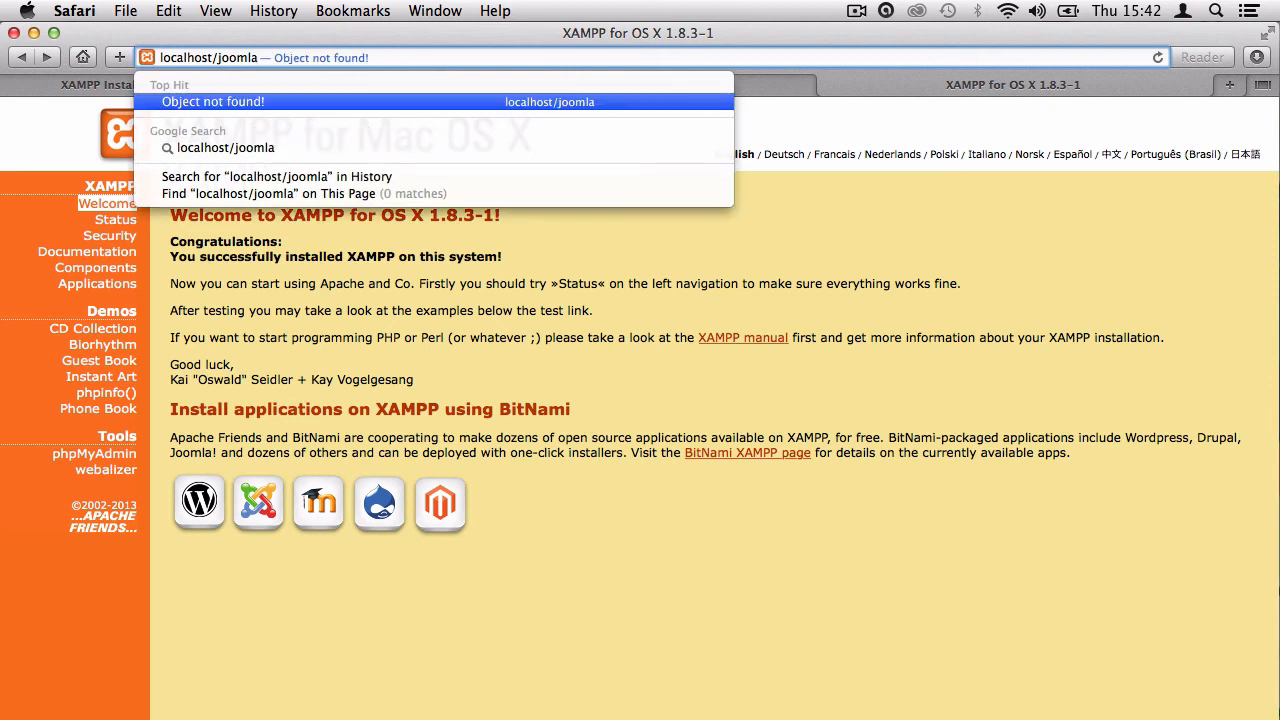
key("Return")
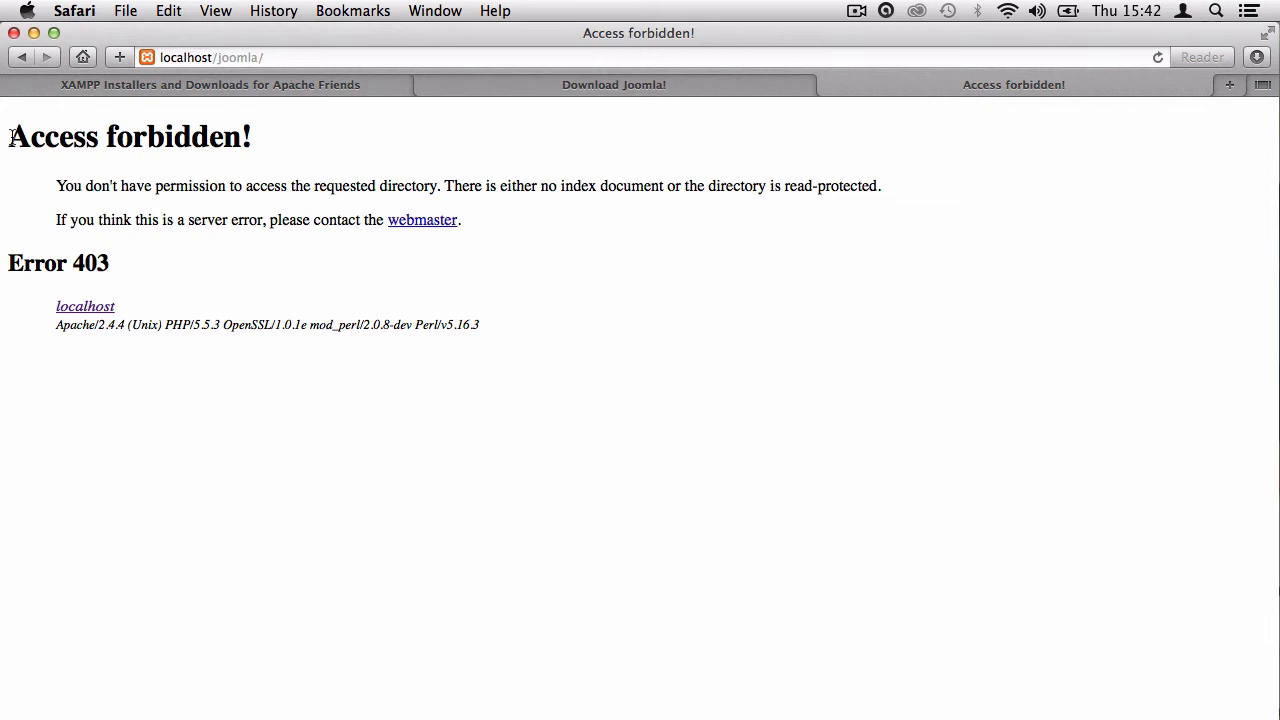
left_click_drag(10, 136, 266, 146)
left_click(353, 168)
Open Get Info for the Joomla folder and unlock its permissions with the account password.
key("ctrl+Right")
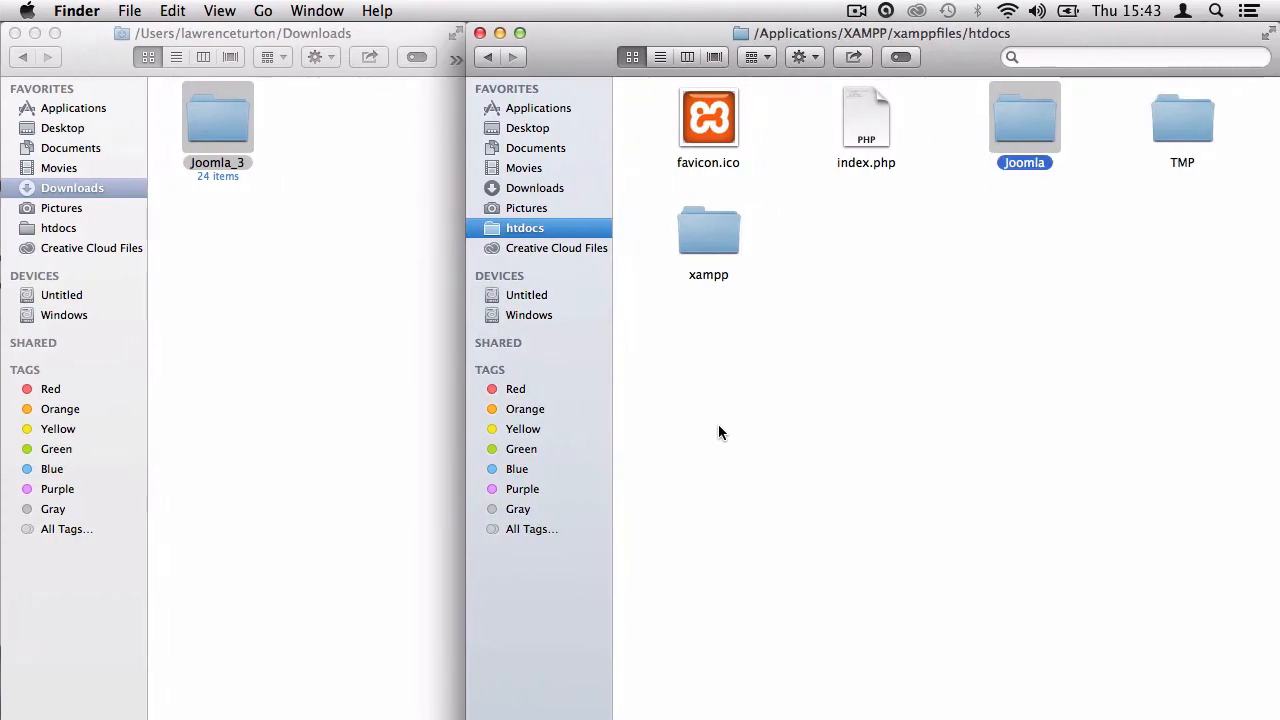
right_click(1025, 128)
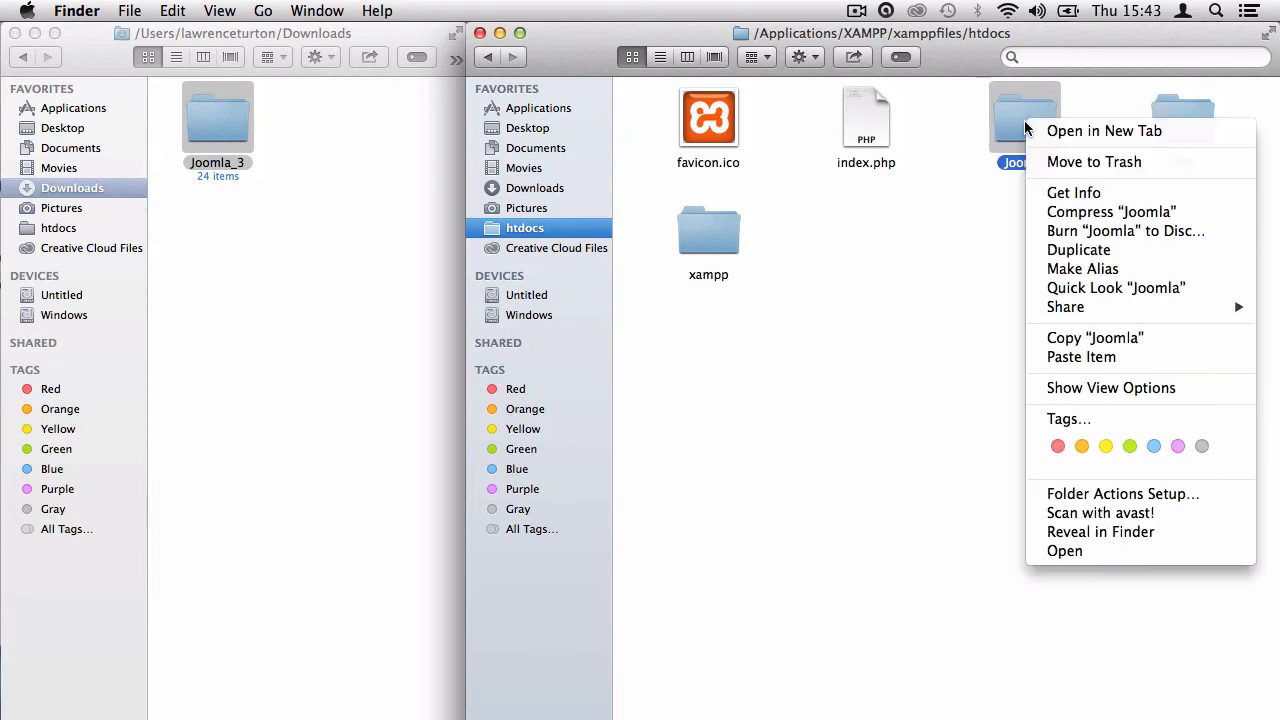
left_click(1073, 192)
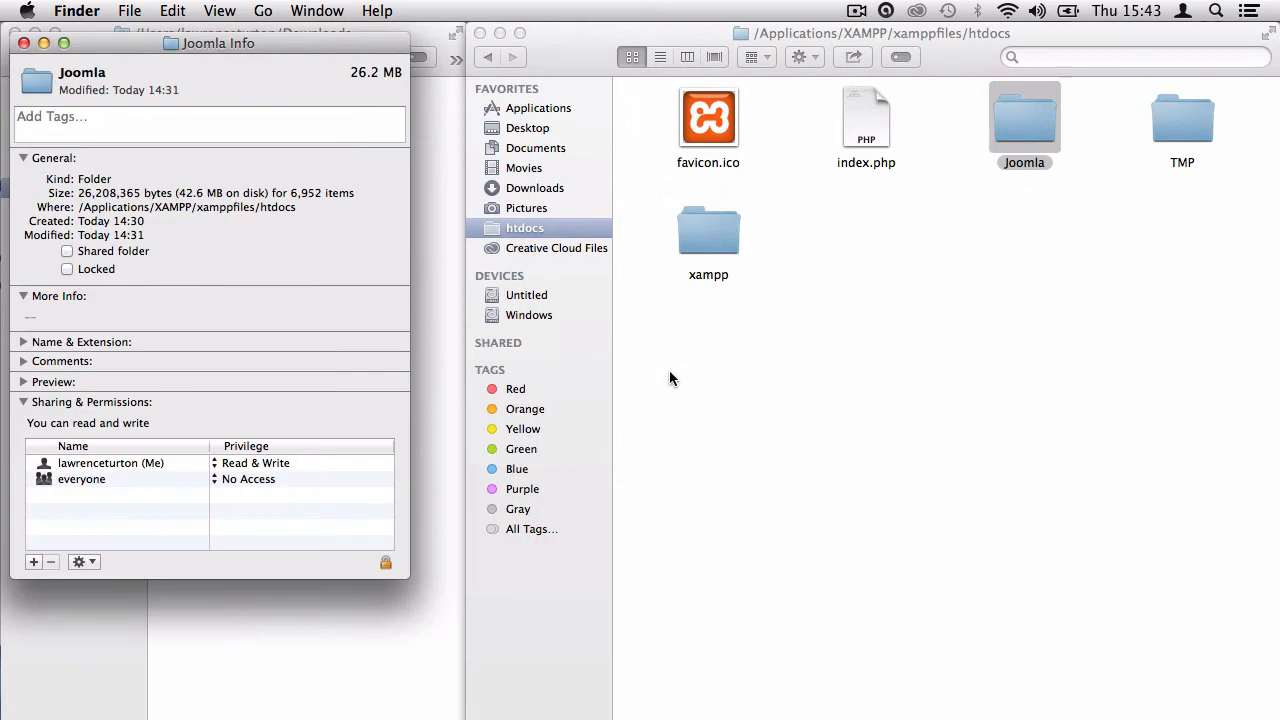
left_click(385, 562)
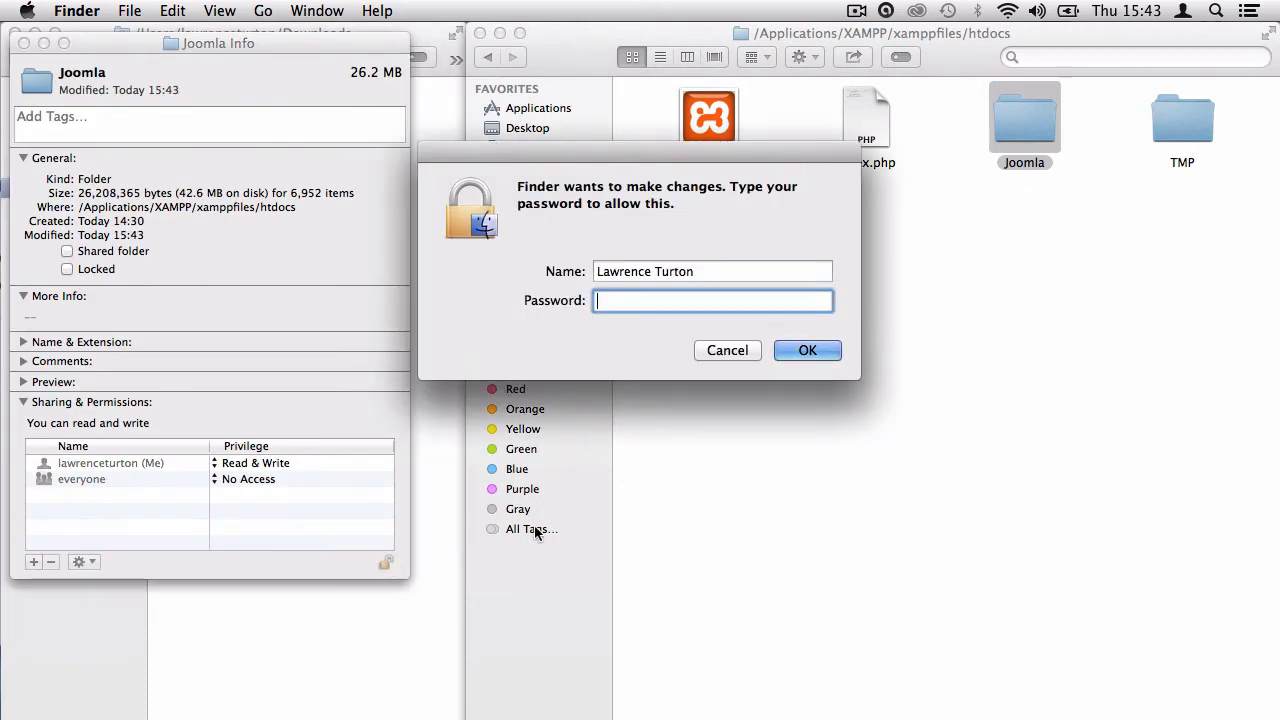
type("•••••")
key("Return")
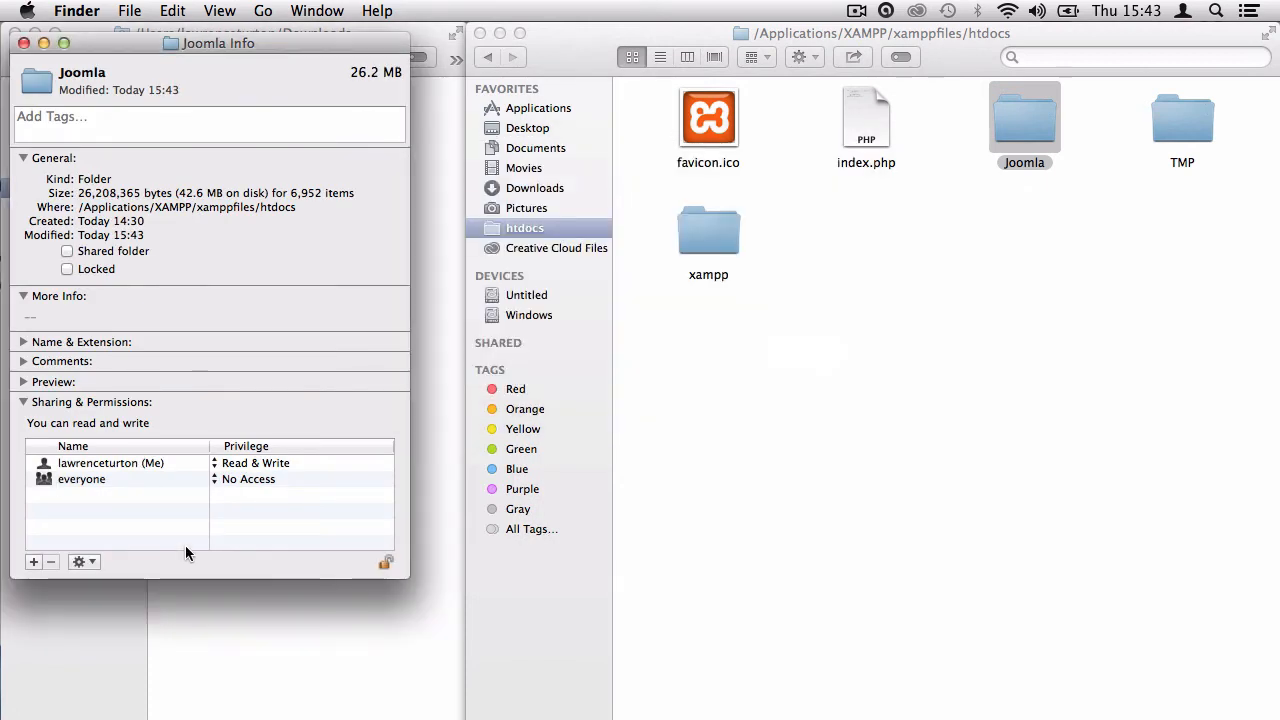
Give everyone Read & Write, apply it to enclosed items, then relock and close.
left_click(215, 481)
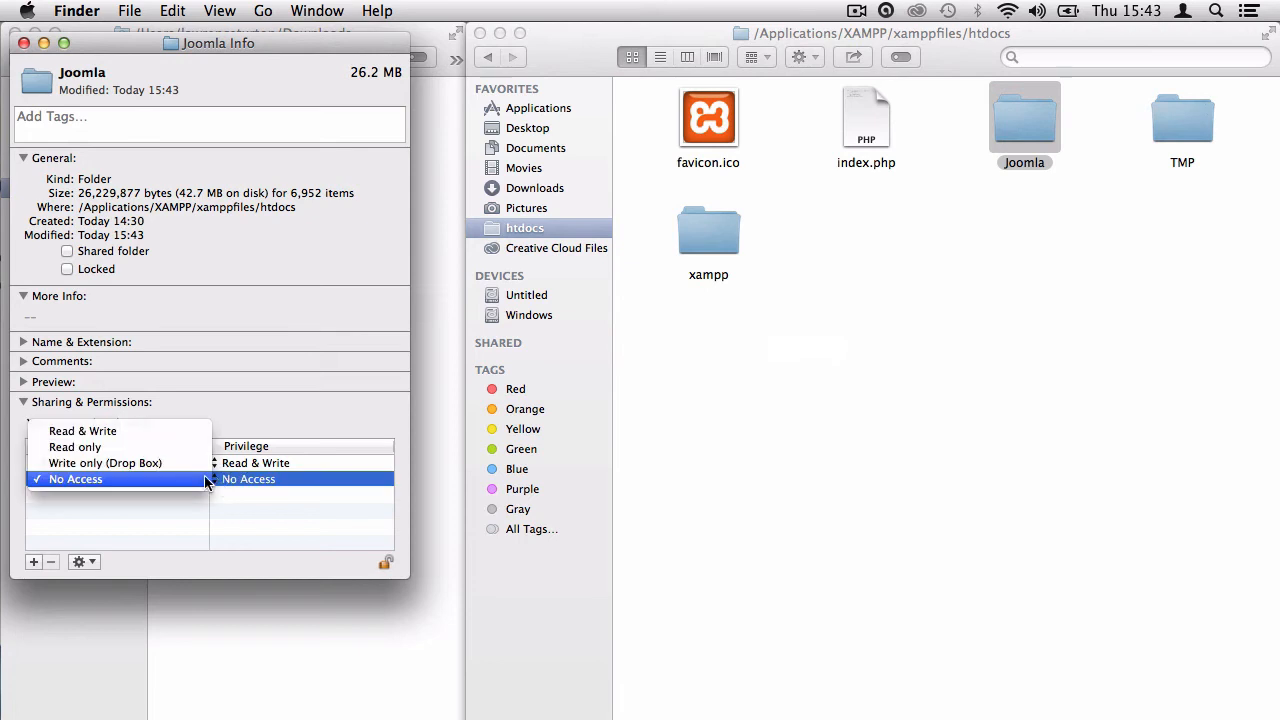
left_click(190, 430)
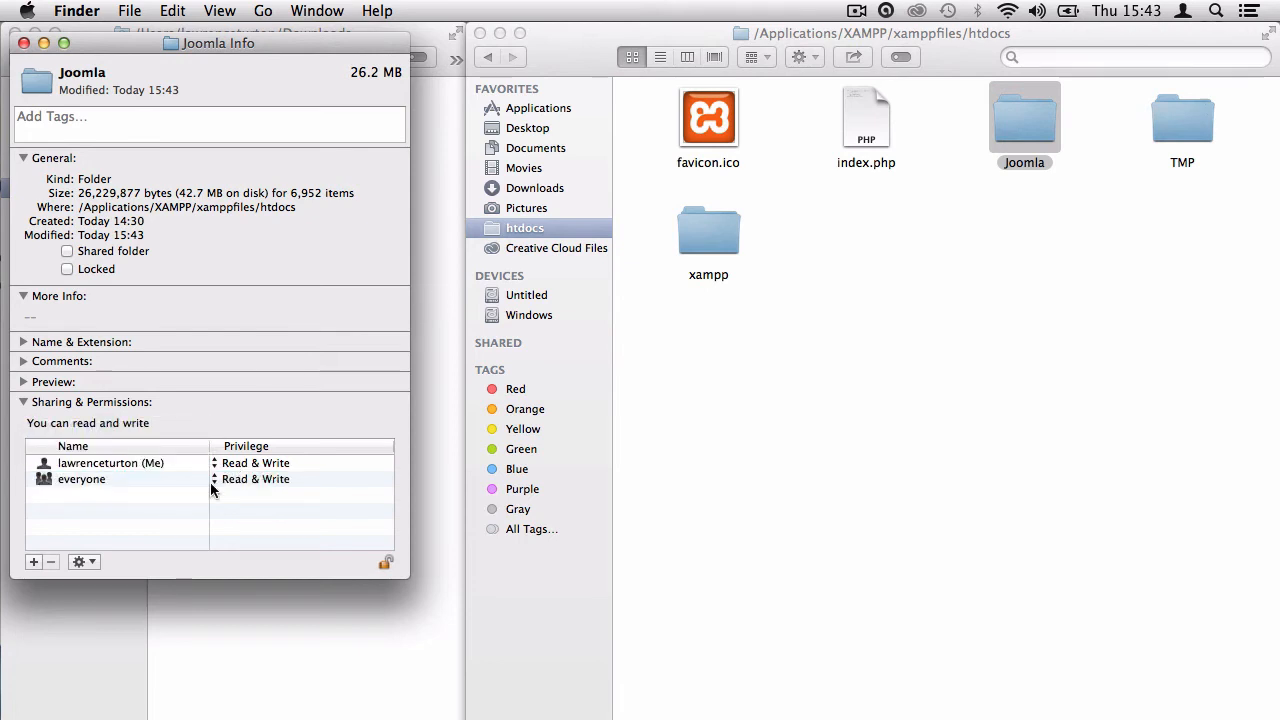
left_click(84, 562)
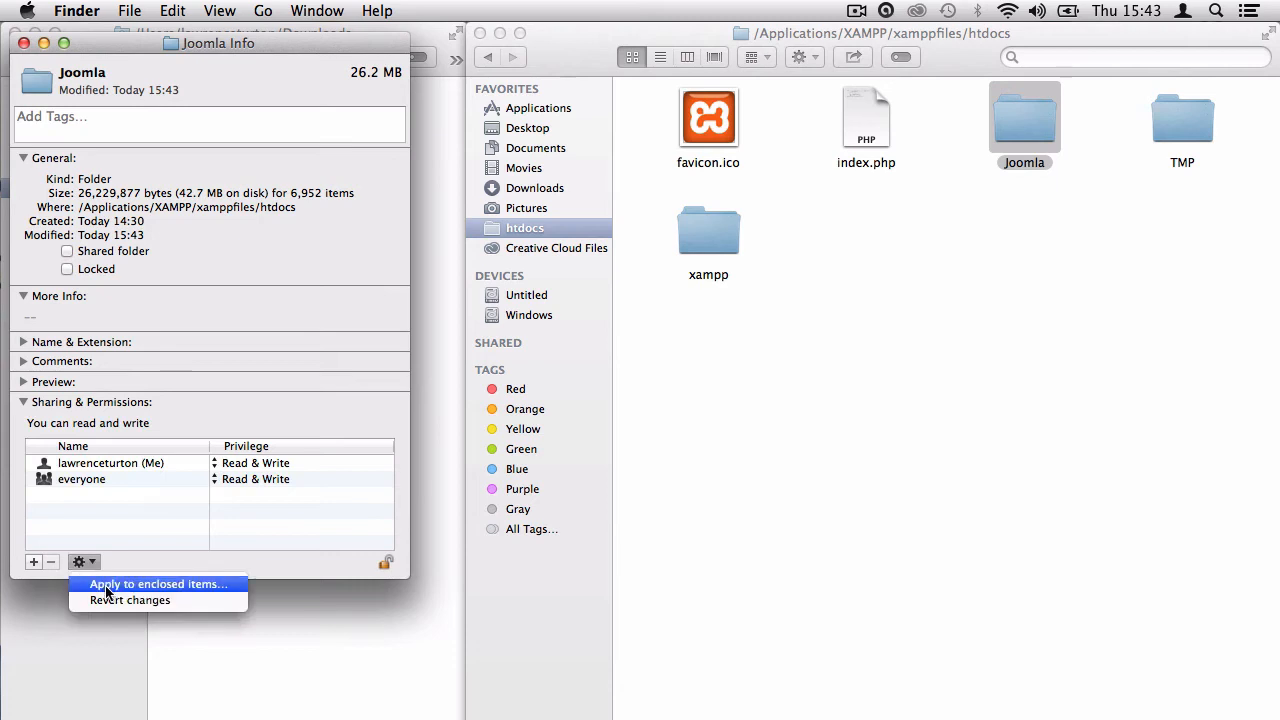
left_click(166, 588)
left_click(396, 170)
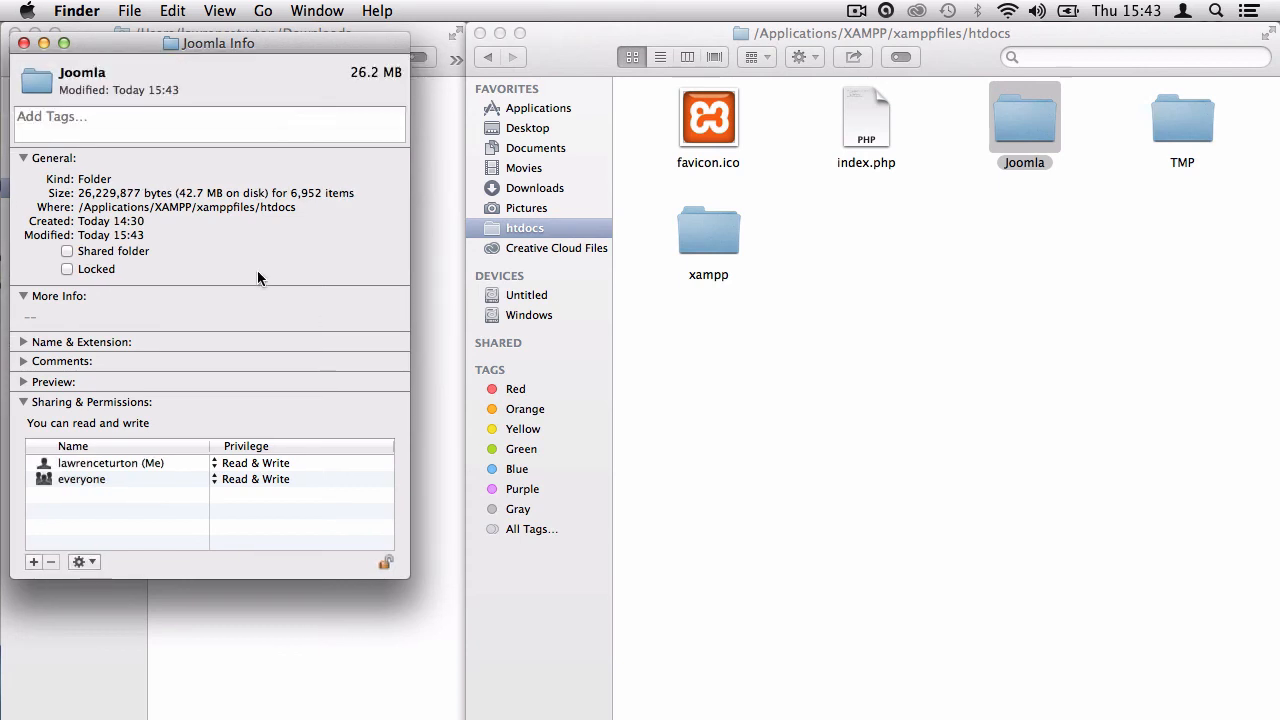
left_click(386, 563)
left_click(23, 43)
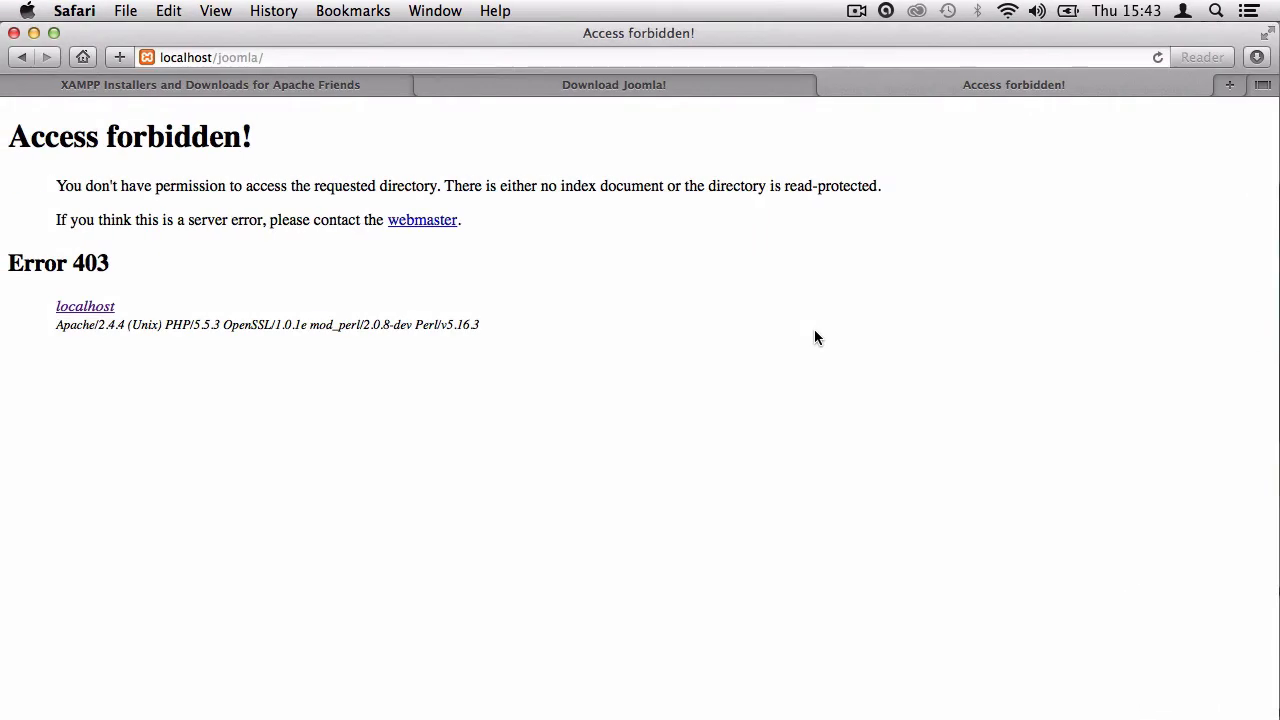
Reload localhost/joomla to reach the Joomla Web Installer and close the Download Joomla! tab.
left_click(1158, 56)
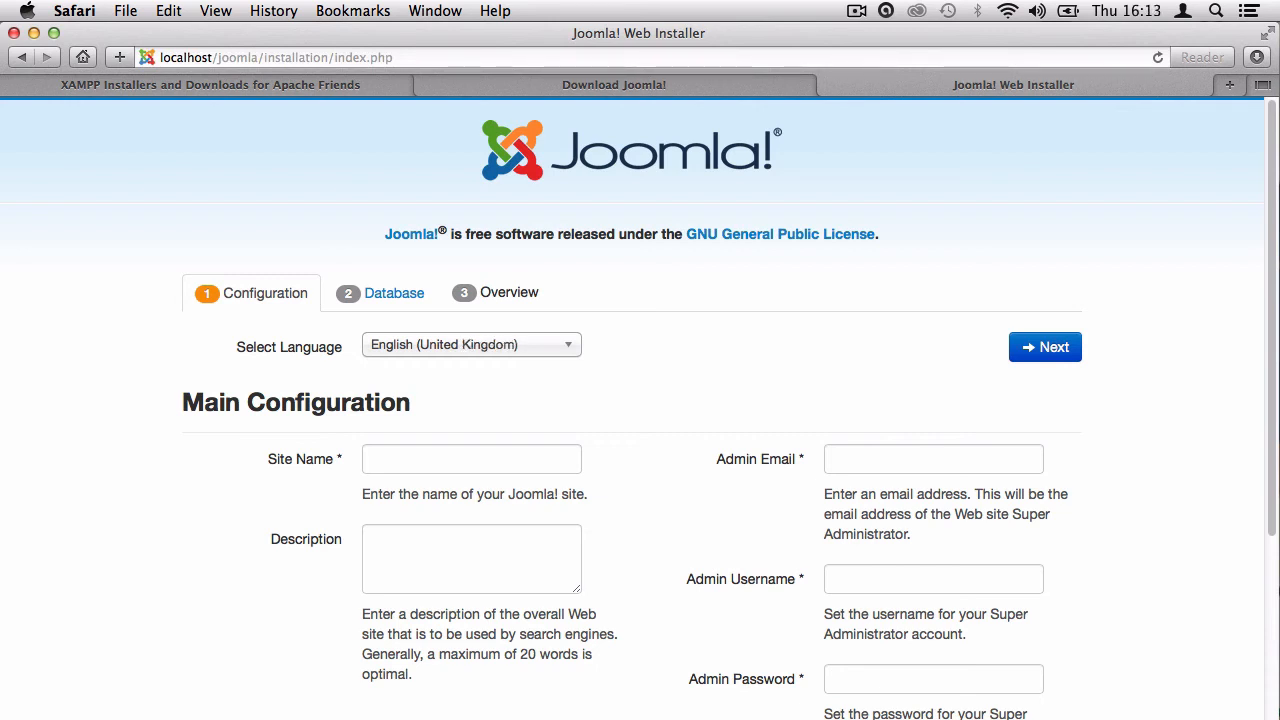
left_click(460, 88)
left_click(424, 84)
Load the localhost XAMPP welcome page in the XAMPP tab.
left_click(345, 84)
left_click(309, 57)
type("localhost")
key("Return")
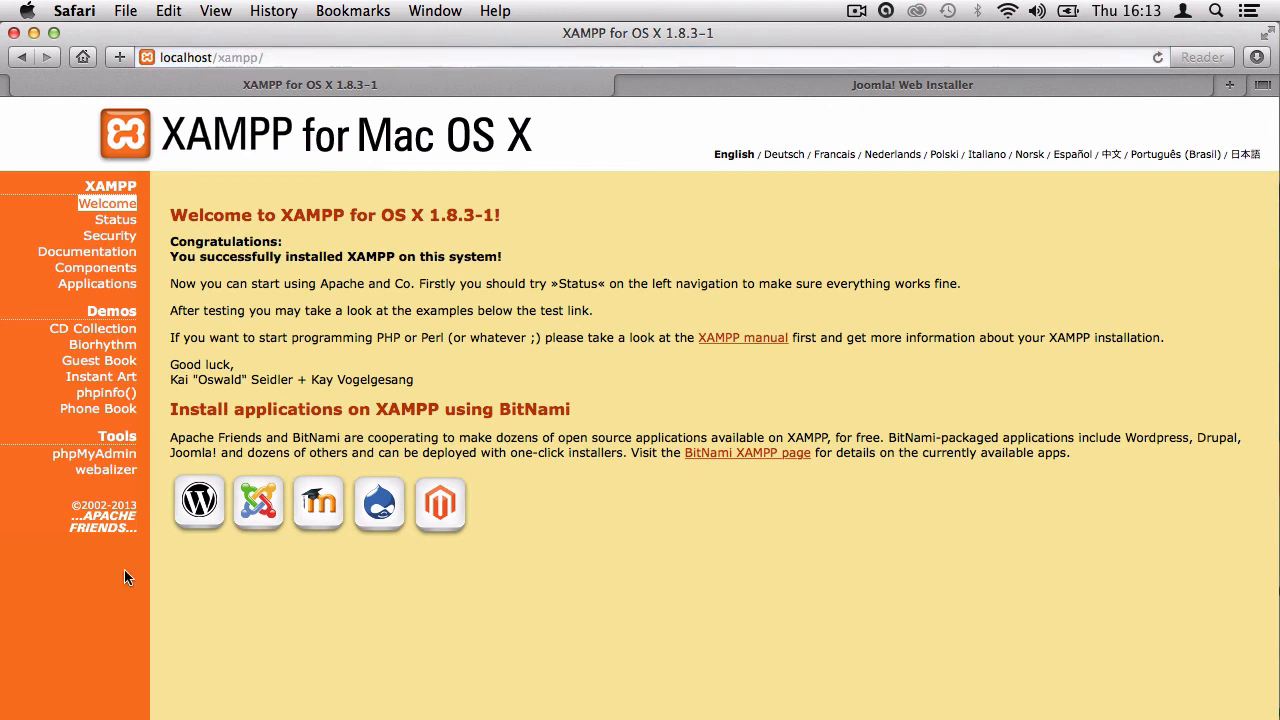
Create a new database named joomla in phpMyAdmin's Databases tab, then return to the installer.
left_click(117, 458)
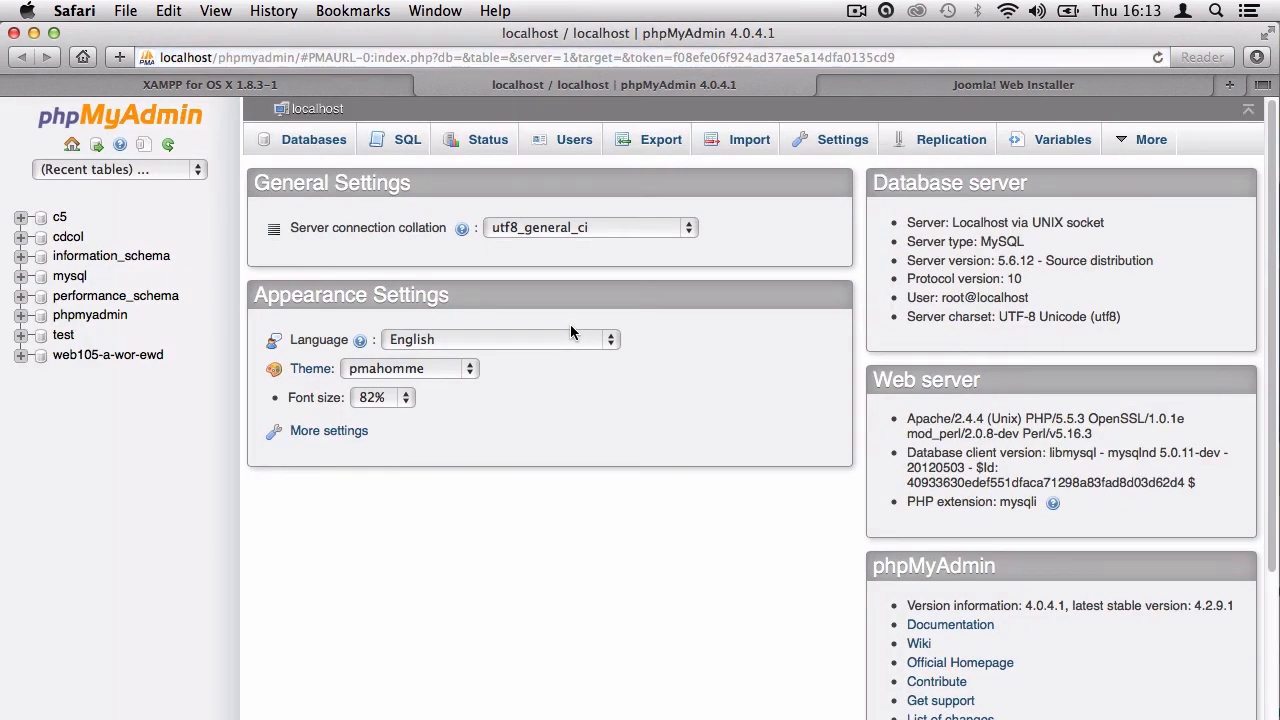
left_click(313, 140)
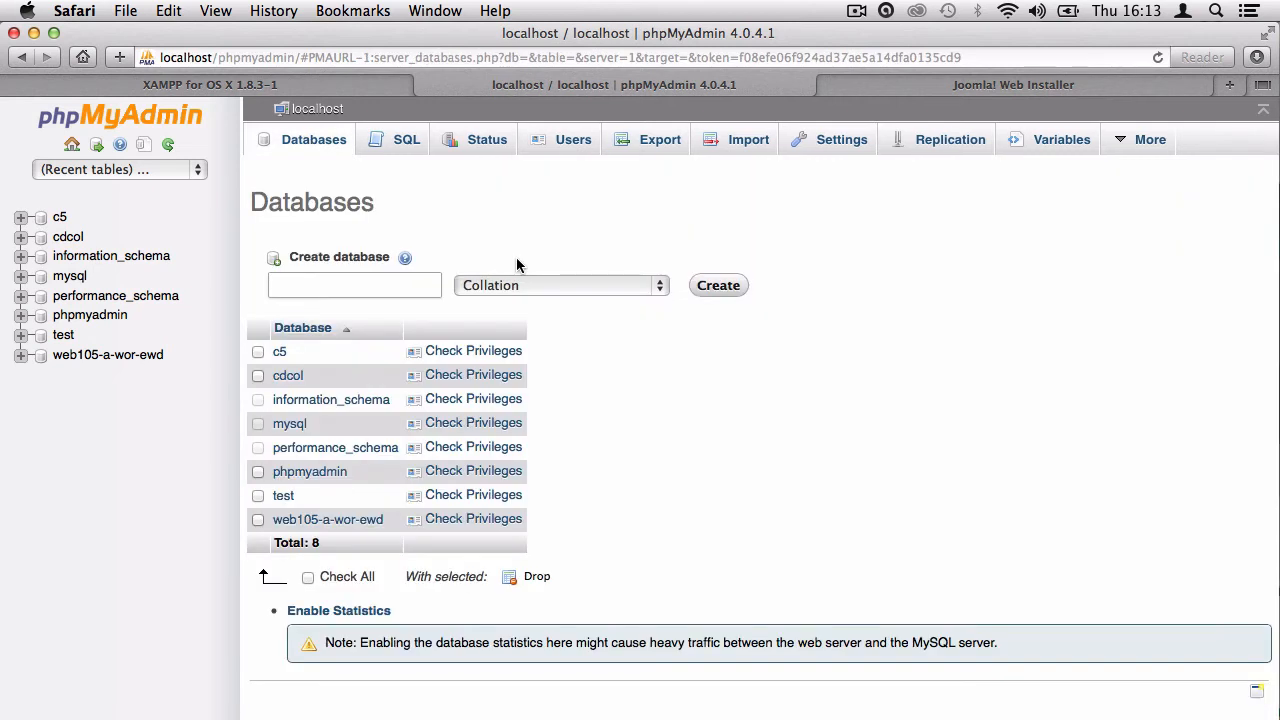
left_click(350, 286)
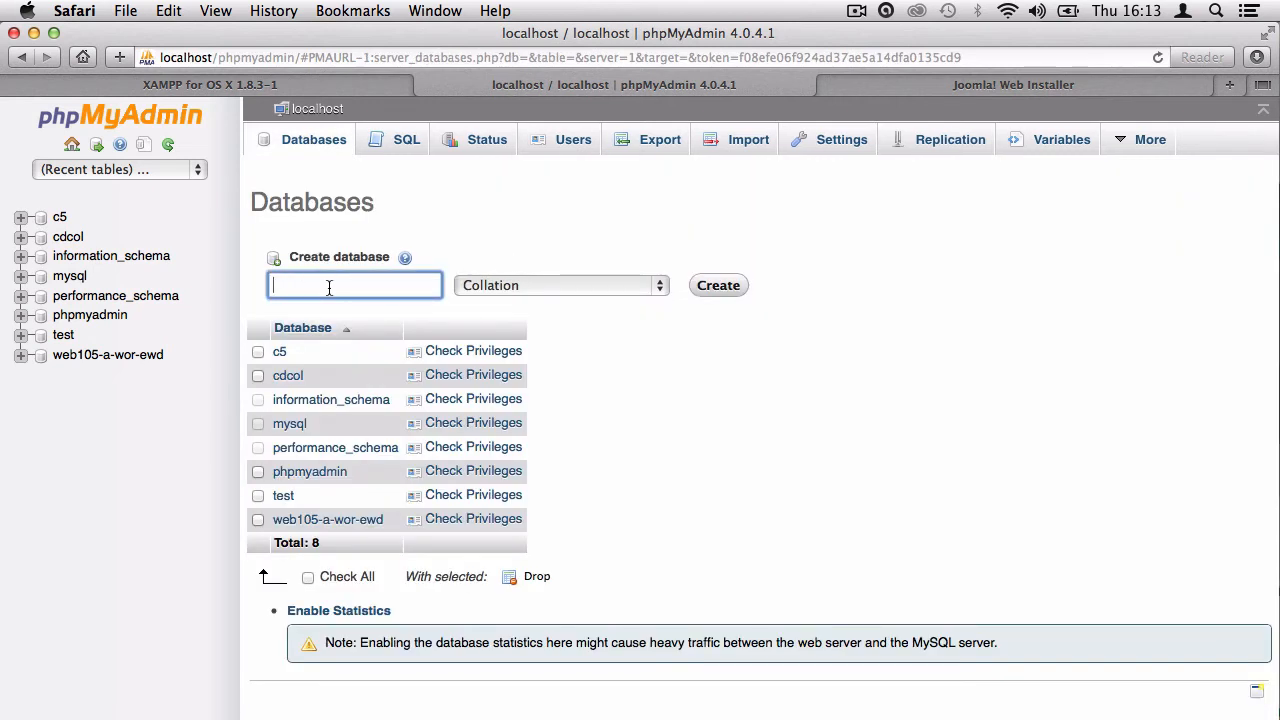
type("joomla")
left_click(539, 235)
left_click(730, 287)
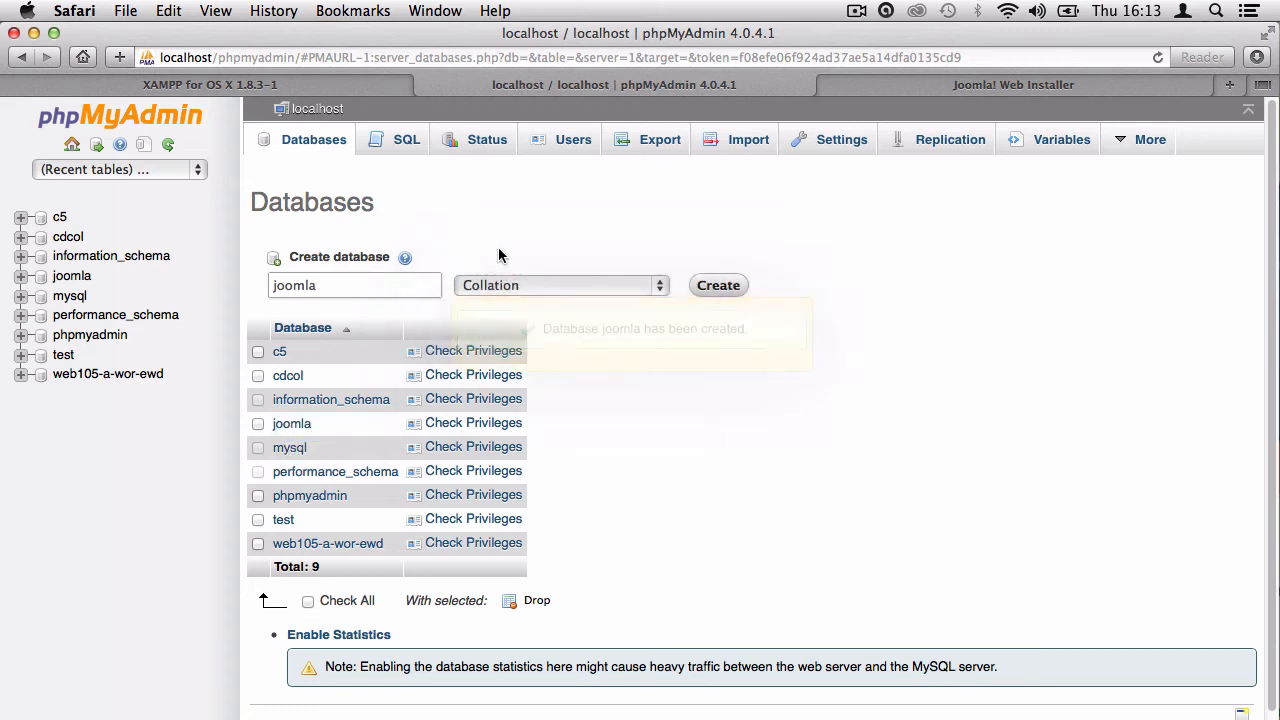
left_click(1008, 86)
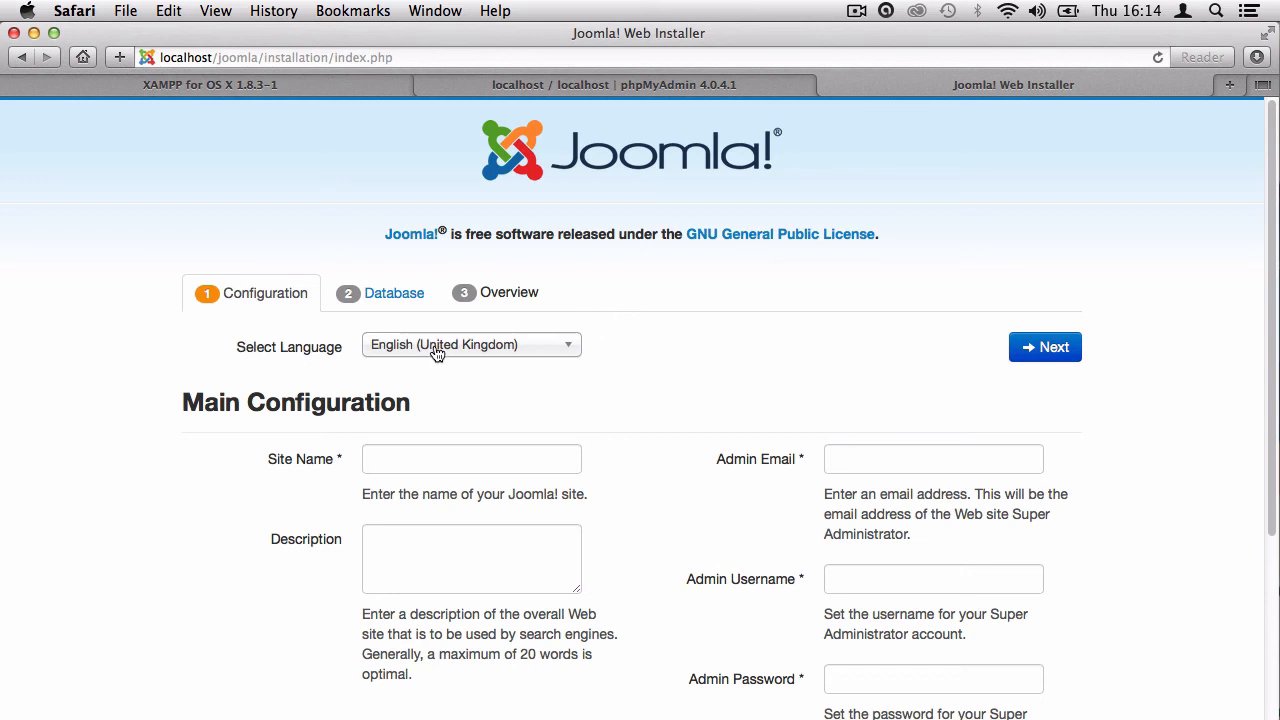
Enter Joomla as the site name.
left_click(428, 464)
type("Joomla")
scroll(493, 503, "down", 4)
left_click(434, 398)
Fill in the admin e-mail, admin username, and password with its confirmation.
left_click(874, 271)
type("admin@admin.com")
key("Tab")
type("admin")
key("Tab")
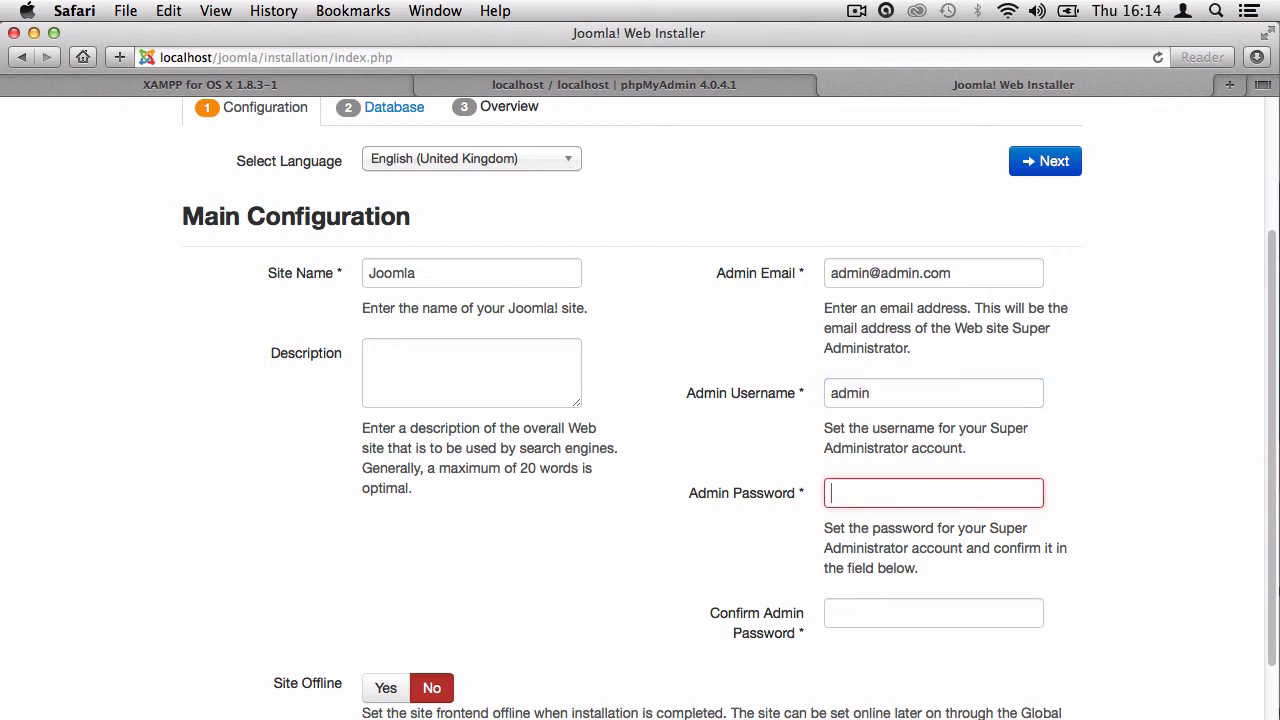
type("admin")
key("Tab")
type("admin")
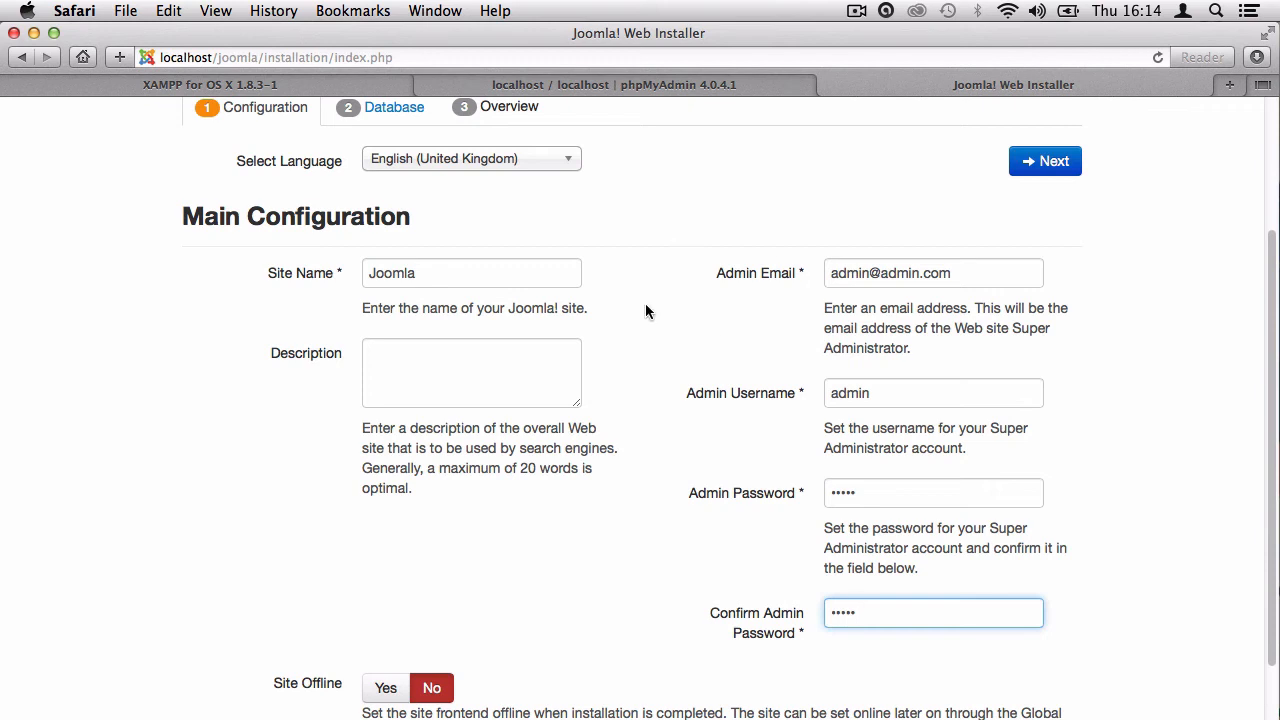
Leave Site Offline set to No and advance to Database Configuration.
scroll(645, 310, "down", 2)
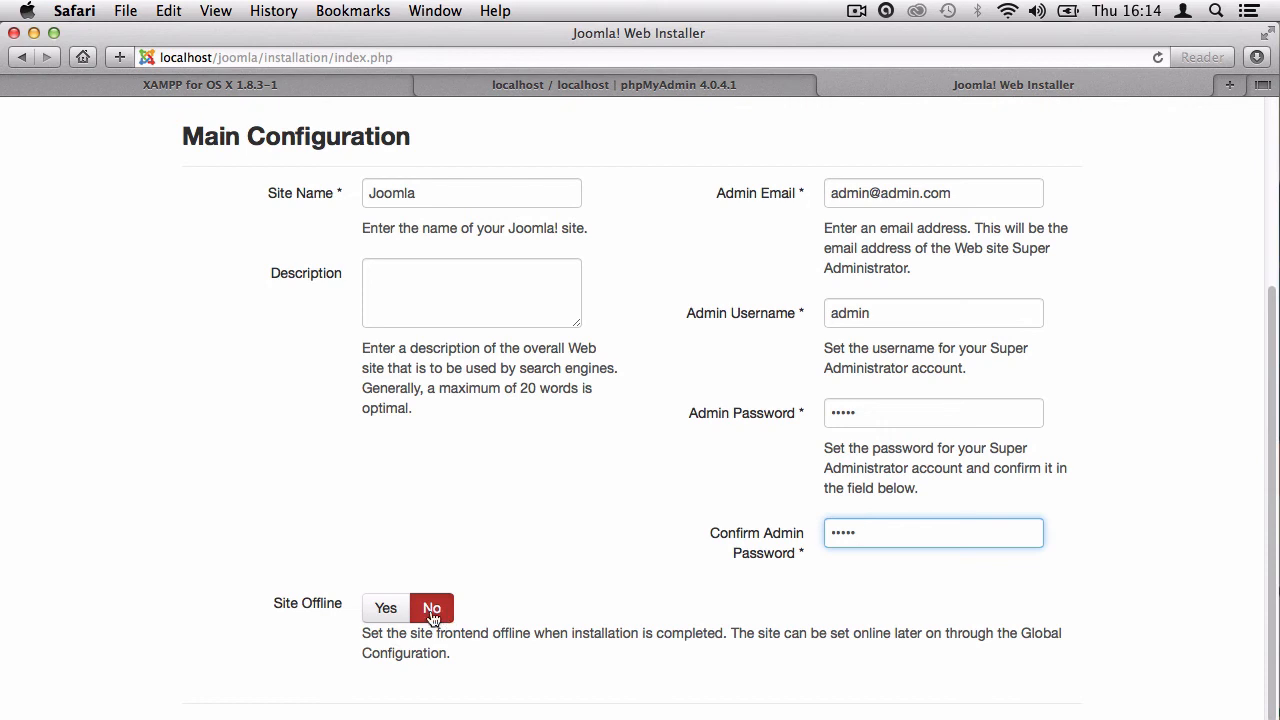
left_click(380, 610)
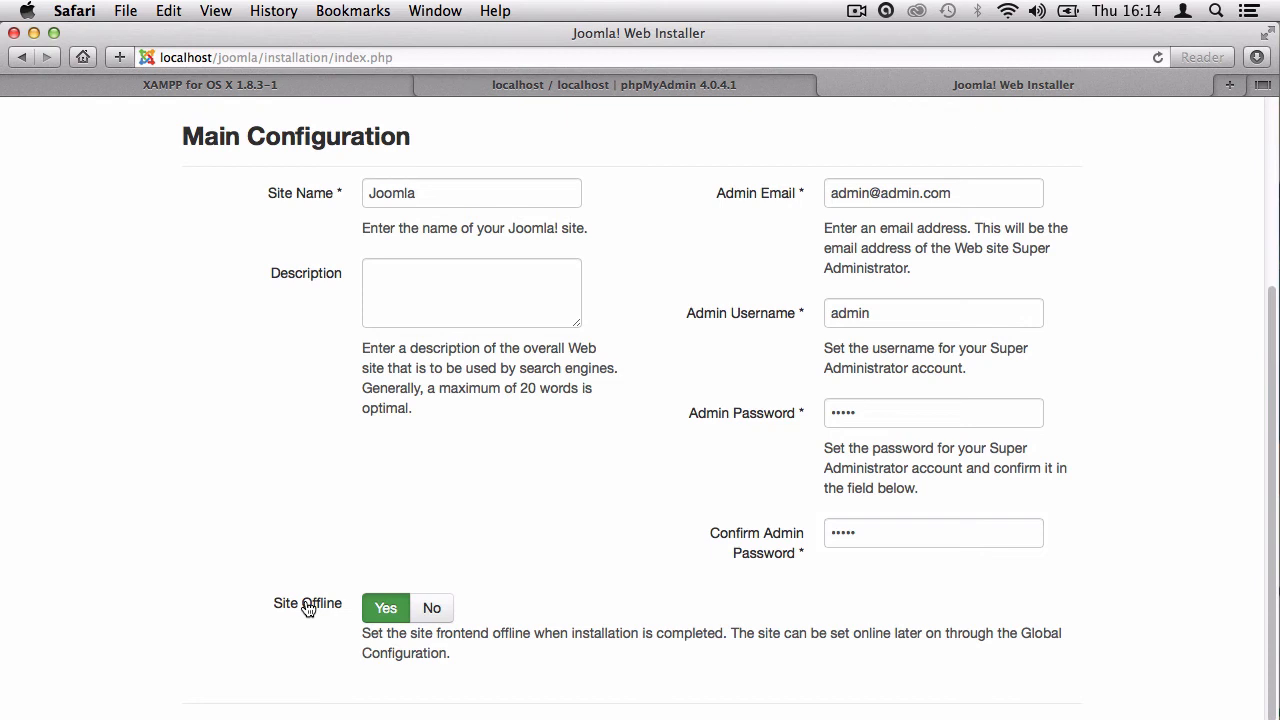
left_click(433, 609)
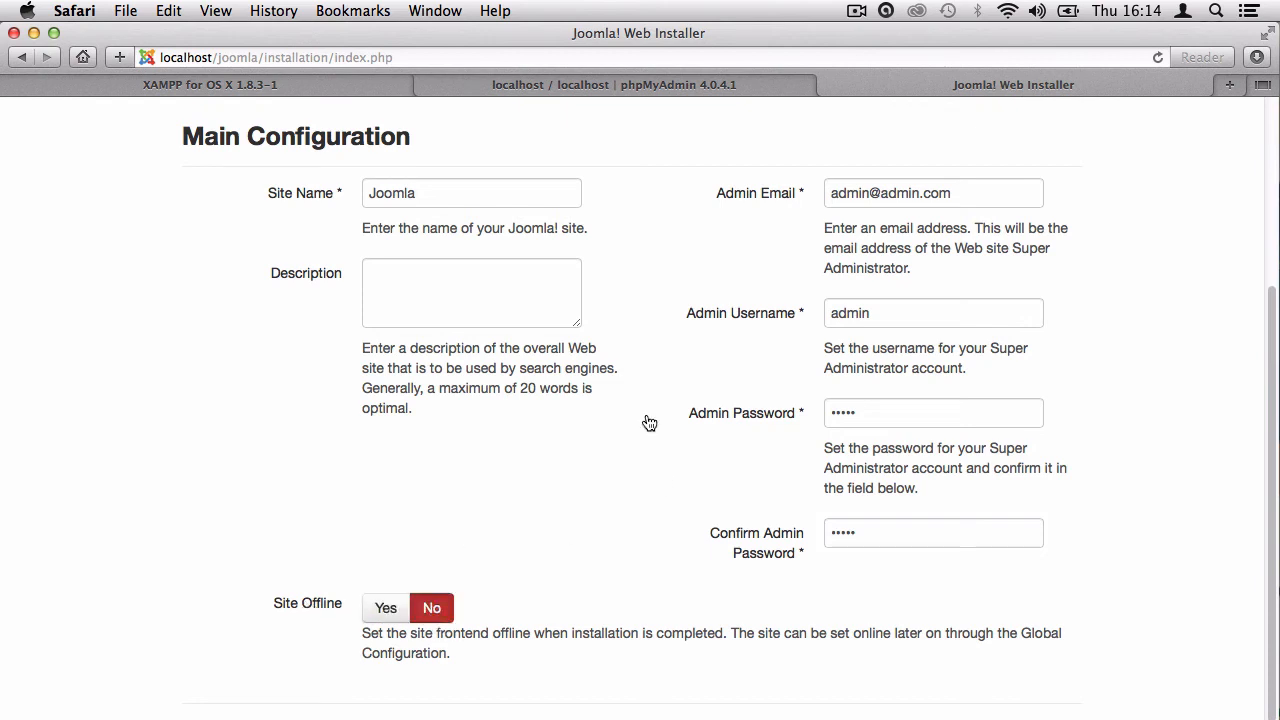
scroll(649, 423, "up", 5)
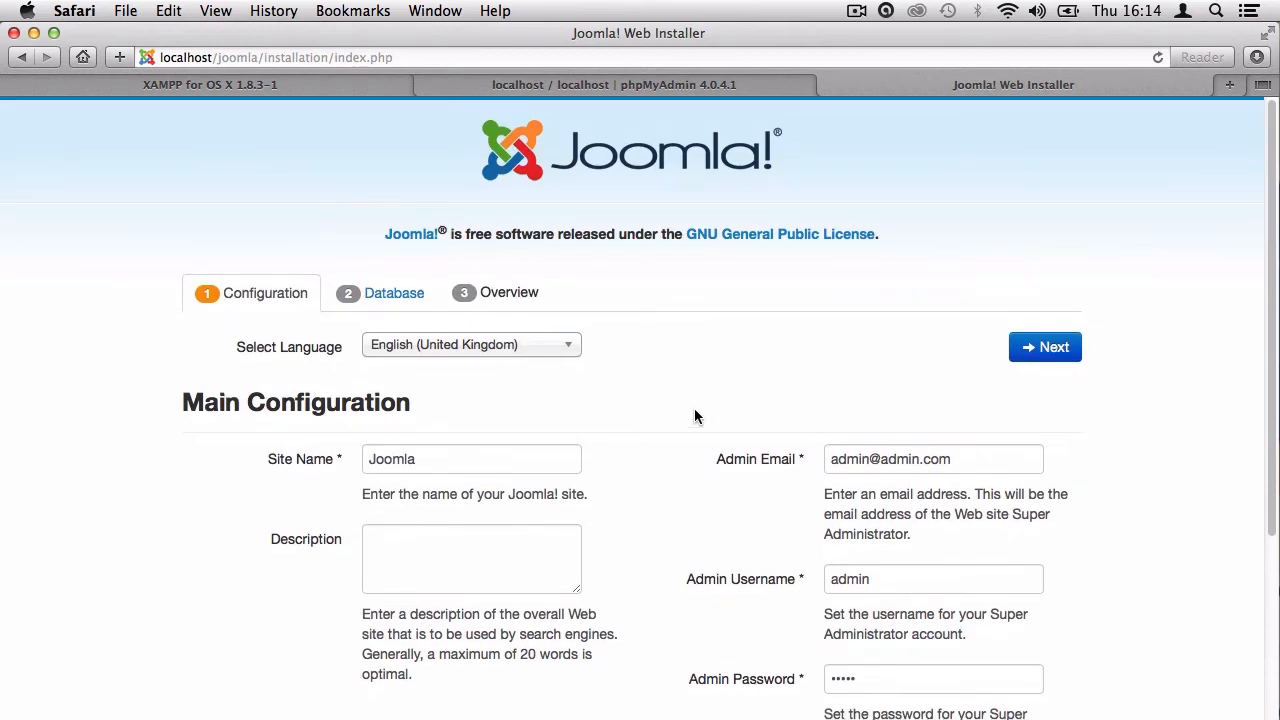
left_click(1030, 349)
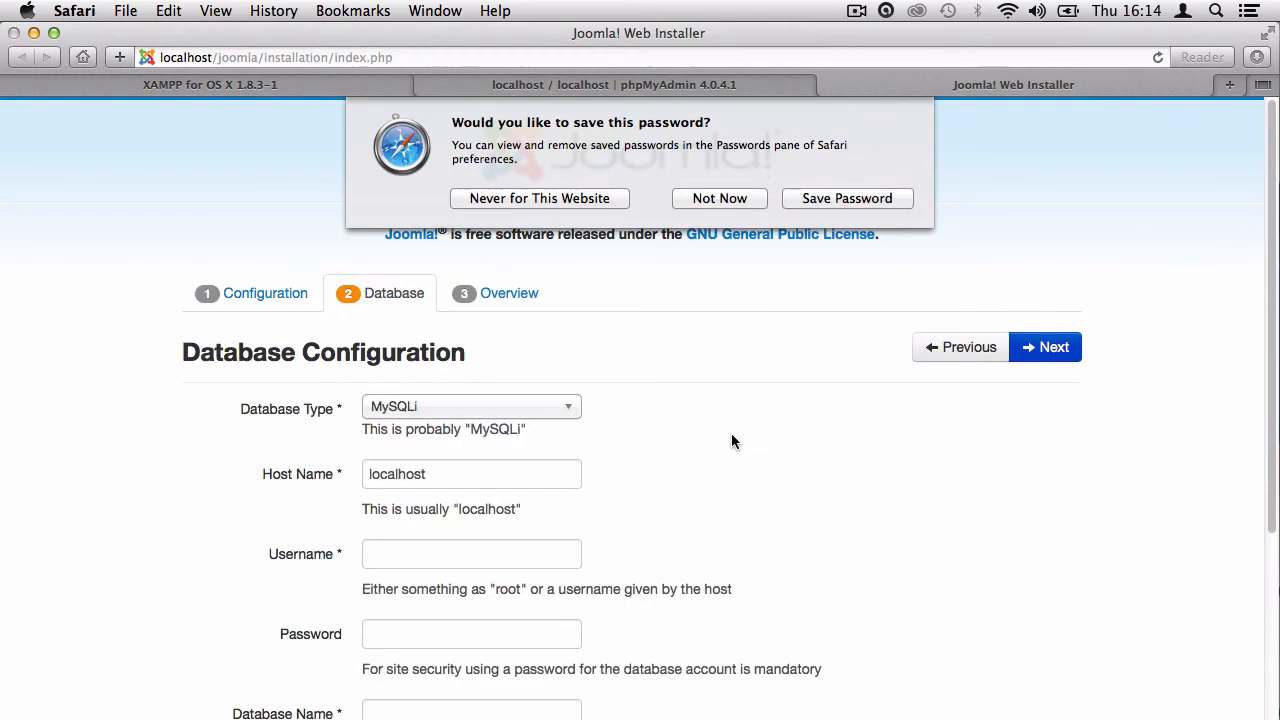
Keep the database type at MySQLi after briefly trying MySQL.
left_click(720, 199)
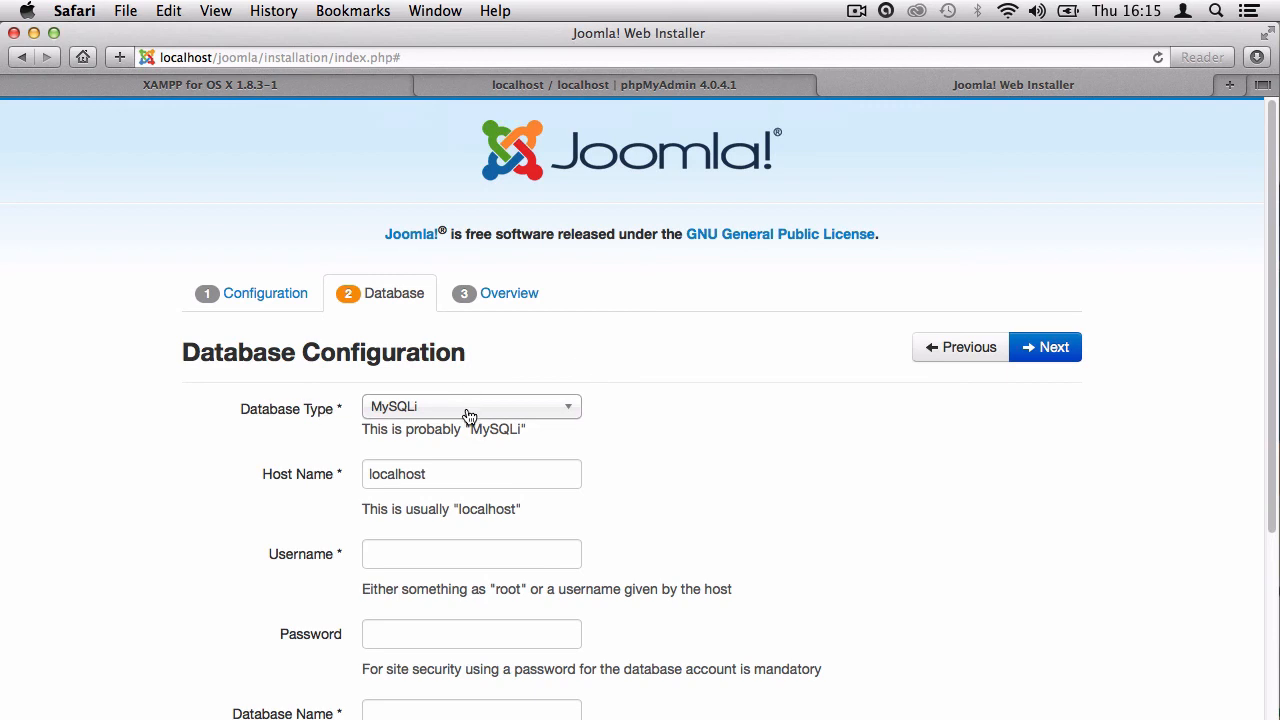
left_click(438, 418)
left_click(468, 431)
left_click(415, 417)
left_click(400, 455)
scroll(323, 455, "down", 3)
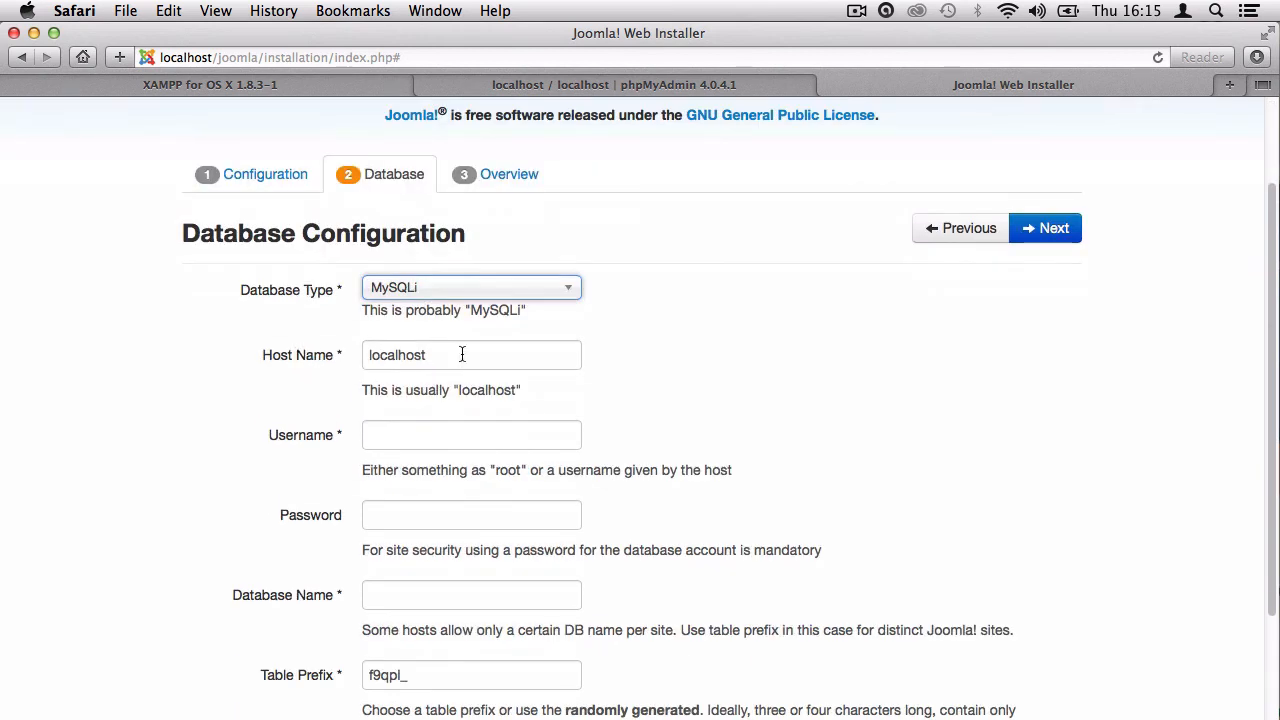
left_click_drag(457, 357, 284, 371)
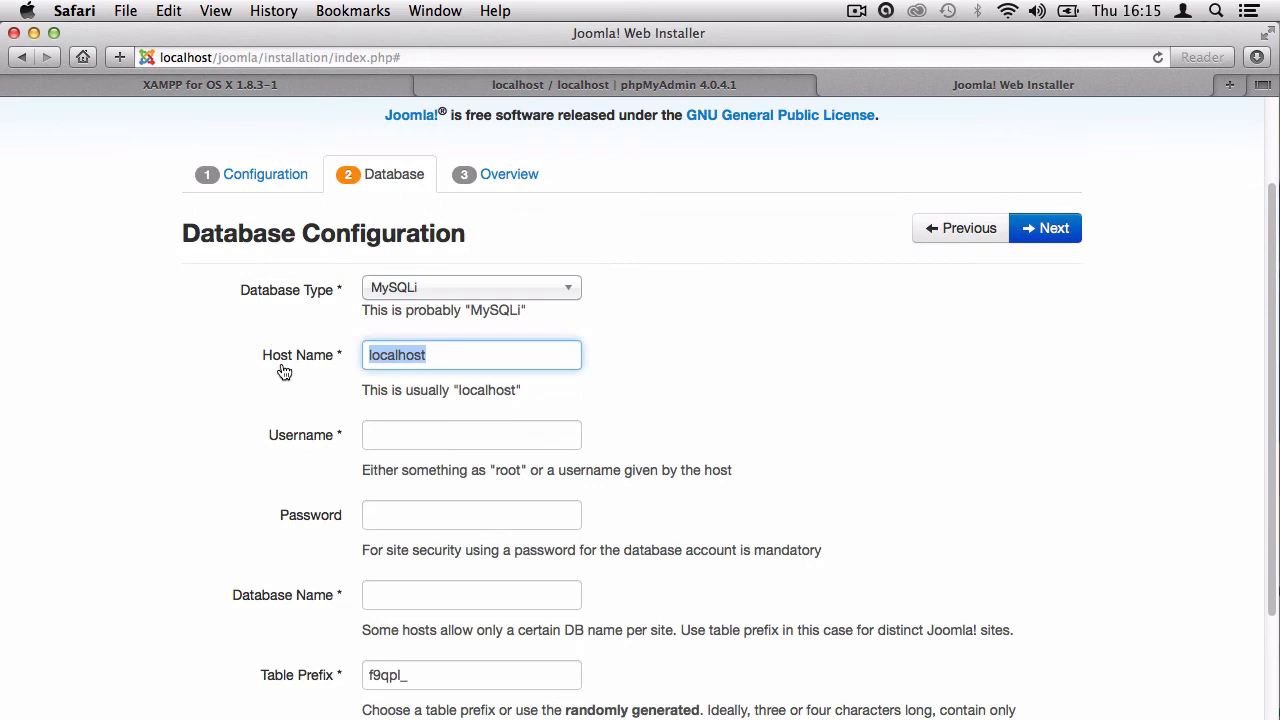
Set the database username to root and leave the password empty.
left_click(378, 430)
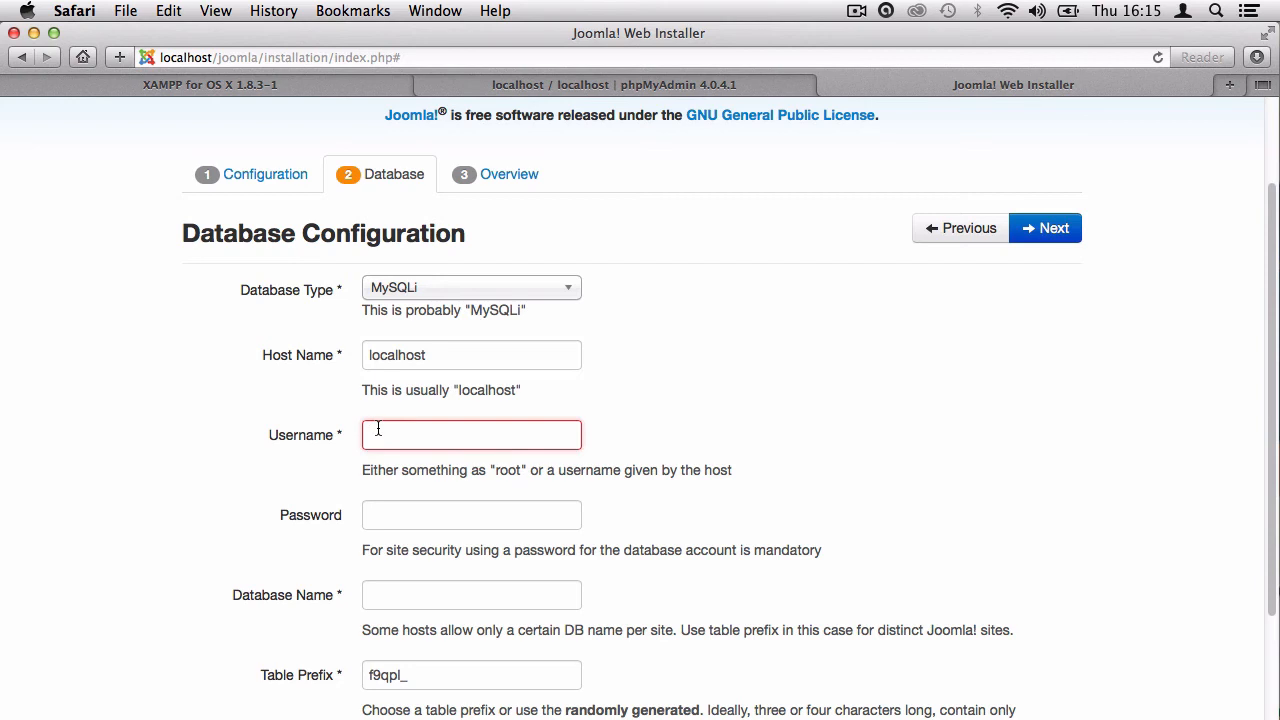
left_click(378, 428)
type("root")
left_click(372, 518)
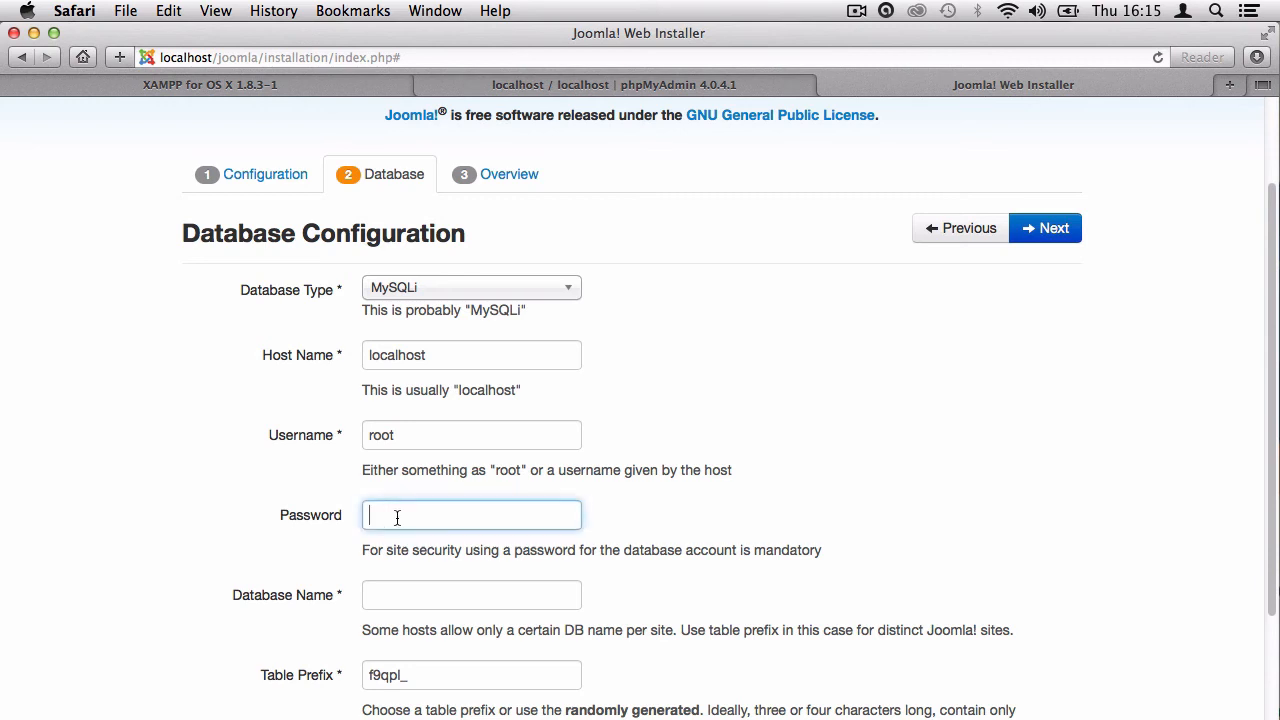
left_click(704, 515)
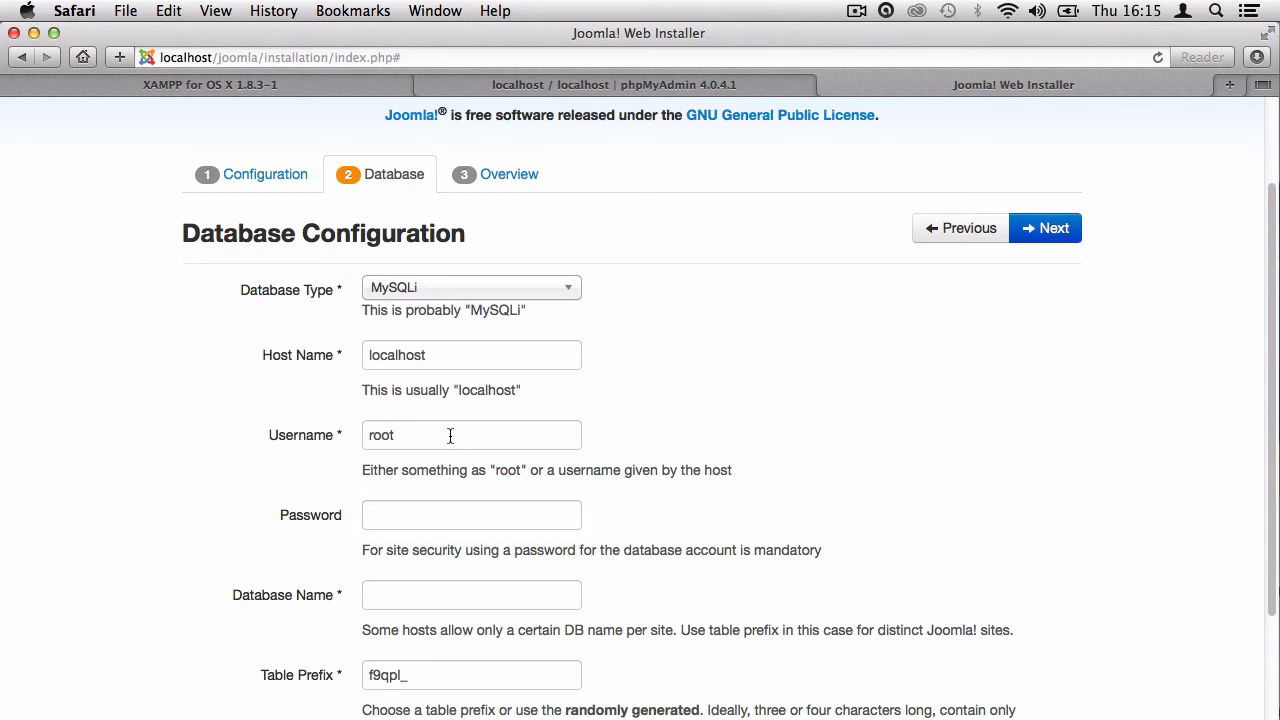
Enter joomla as the database name and joom_ as the table prefix.
scroll(717, 470, "down", 3)
left_click(446, 445)
type("joomla")
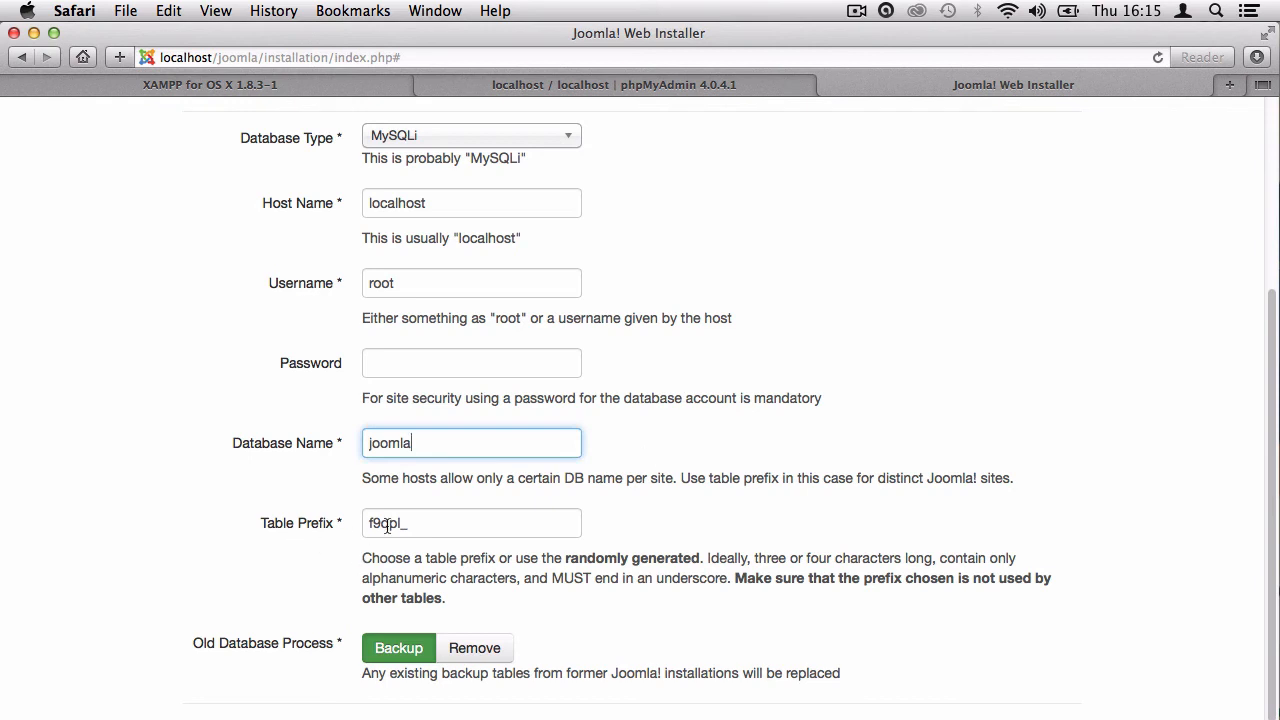
key("Tab")
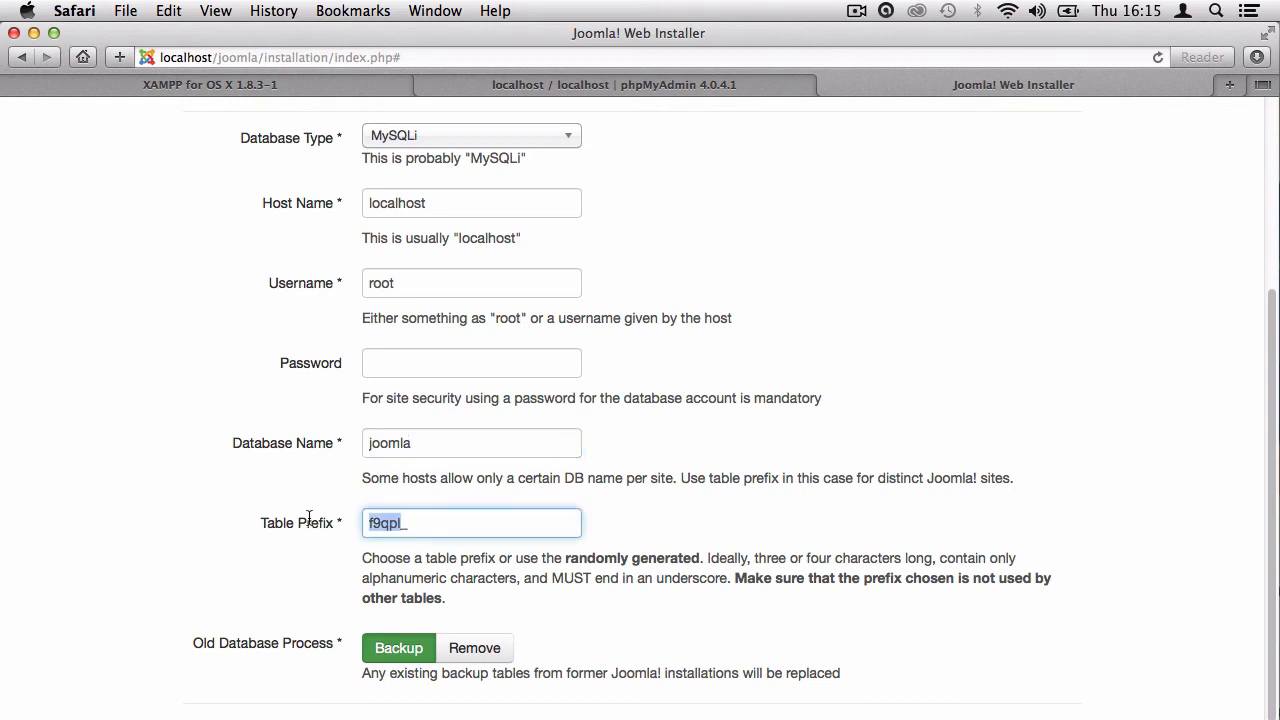
type("joom_")
key("shift+Left")
key("Right")
Choose Remove for old database tables and continue to the Overview step.
left_click(466, 649)
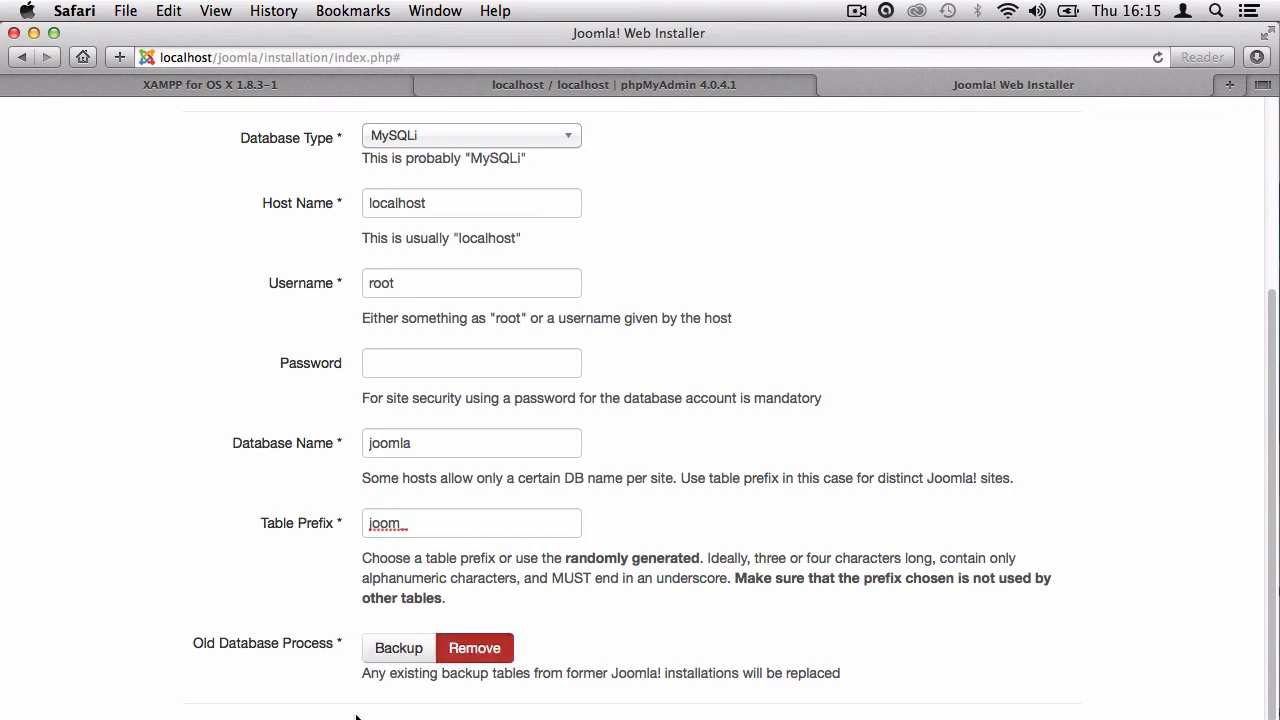
scroll(301, 573, "up", 5)
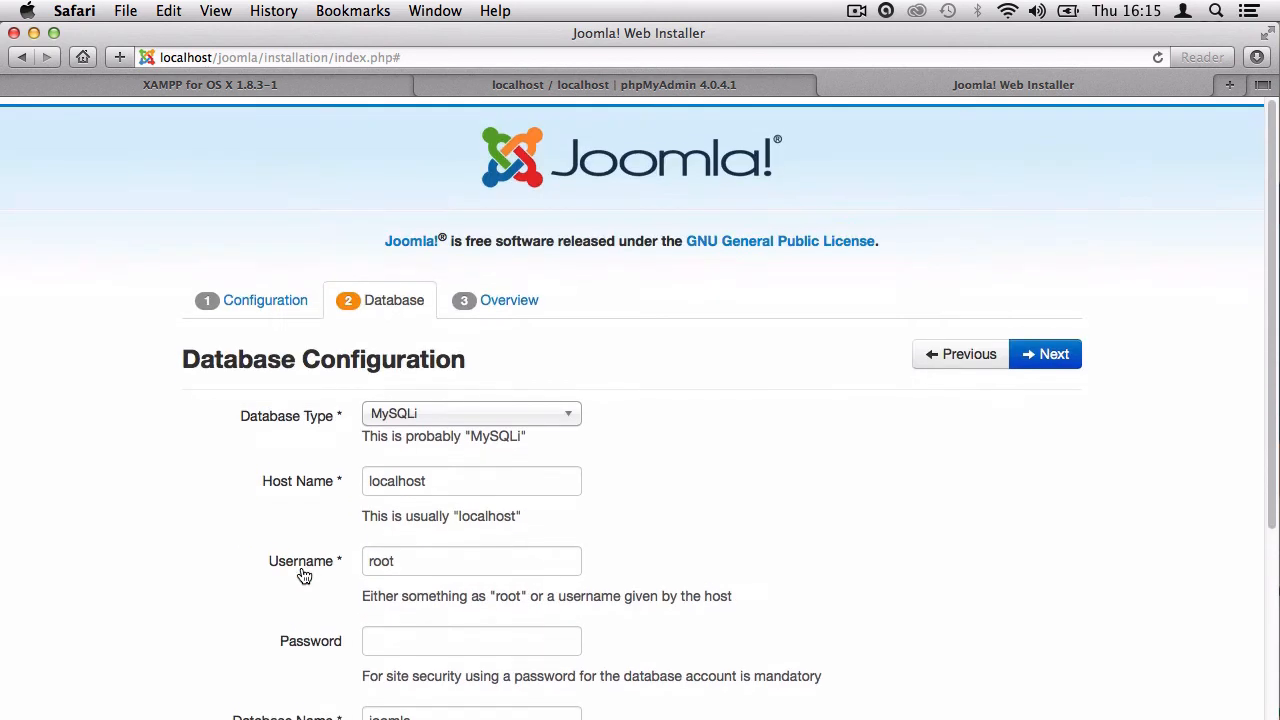
left_click(1015, 358)
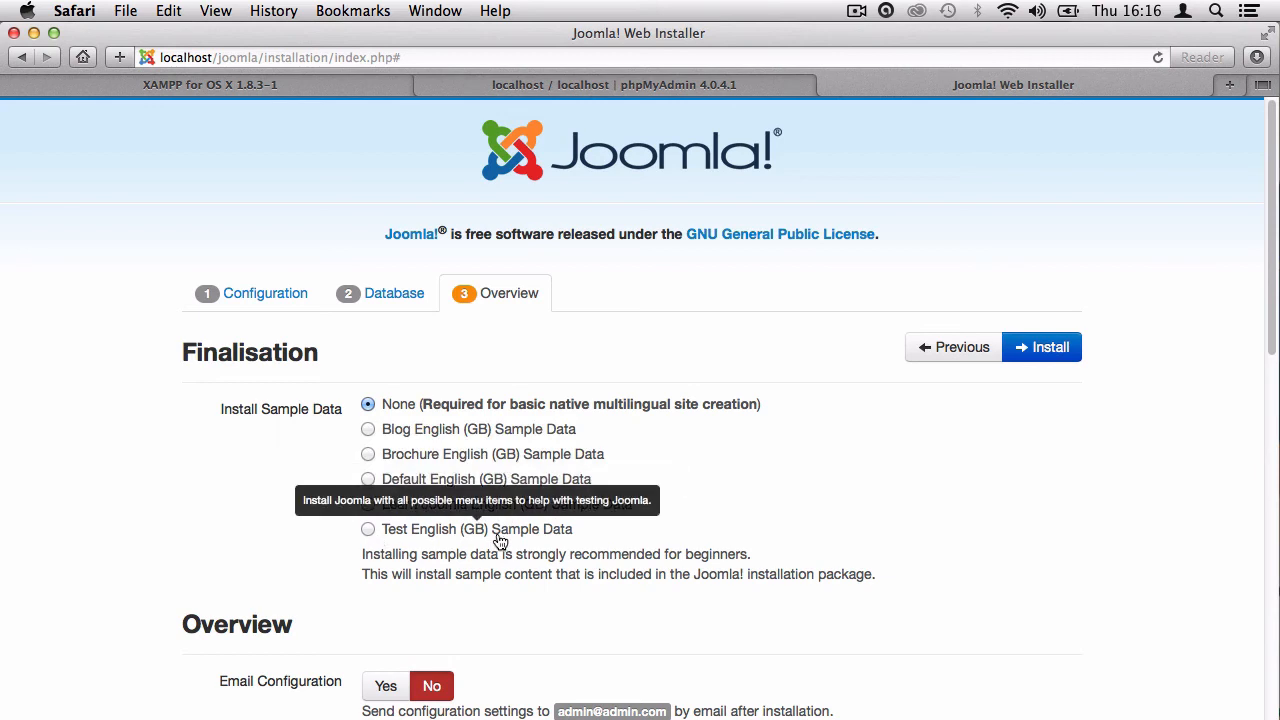
Select the Blog English (GB) sample data and review the overview's admin e-mail details.
left_click(402, 430)
scroll(307, 480, "down", 3)
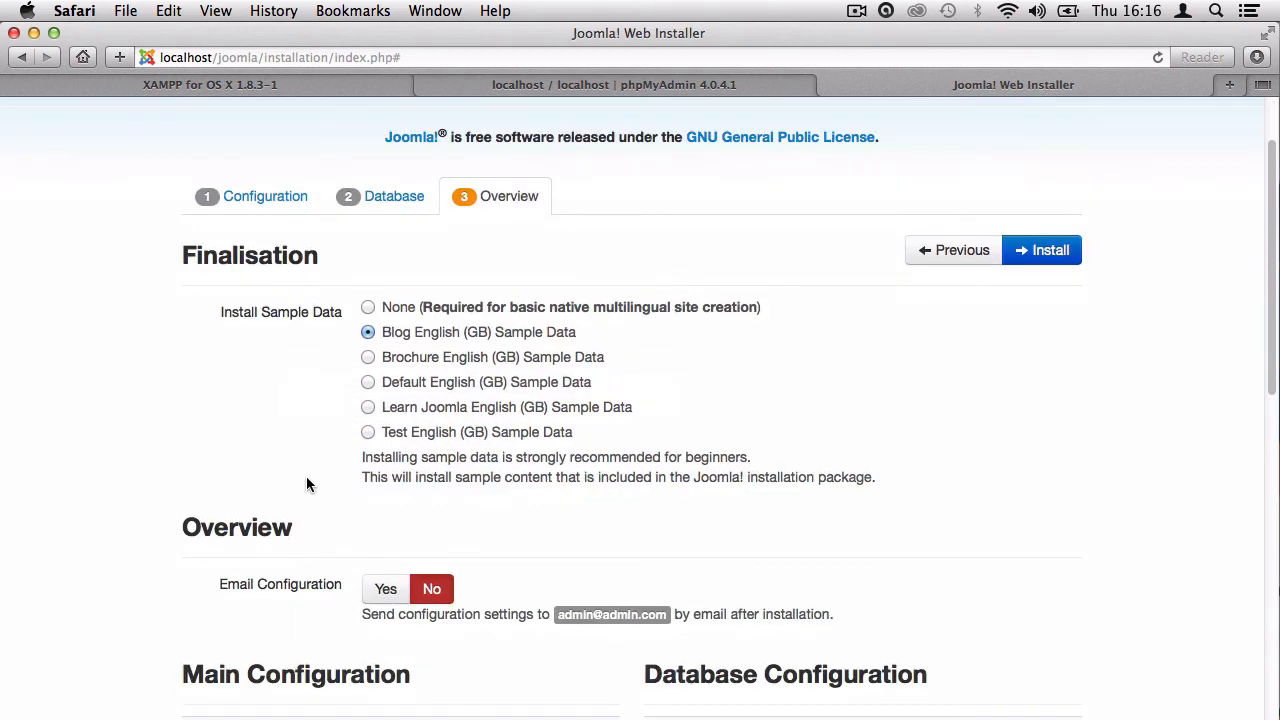
scroll(306, 476, "down", 4)
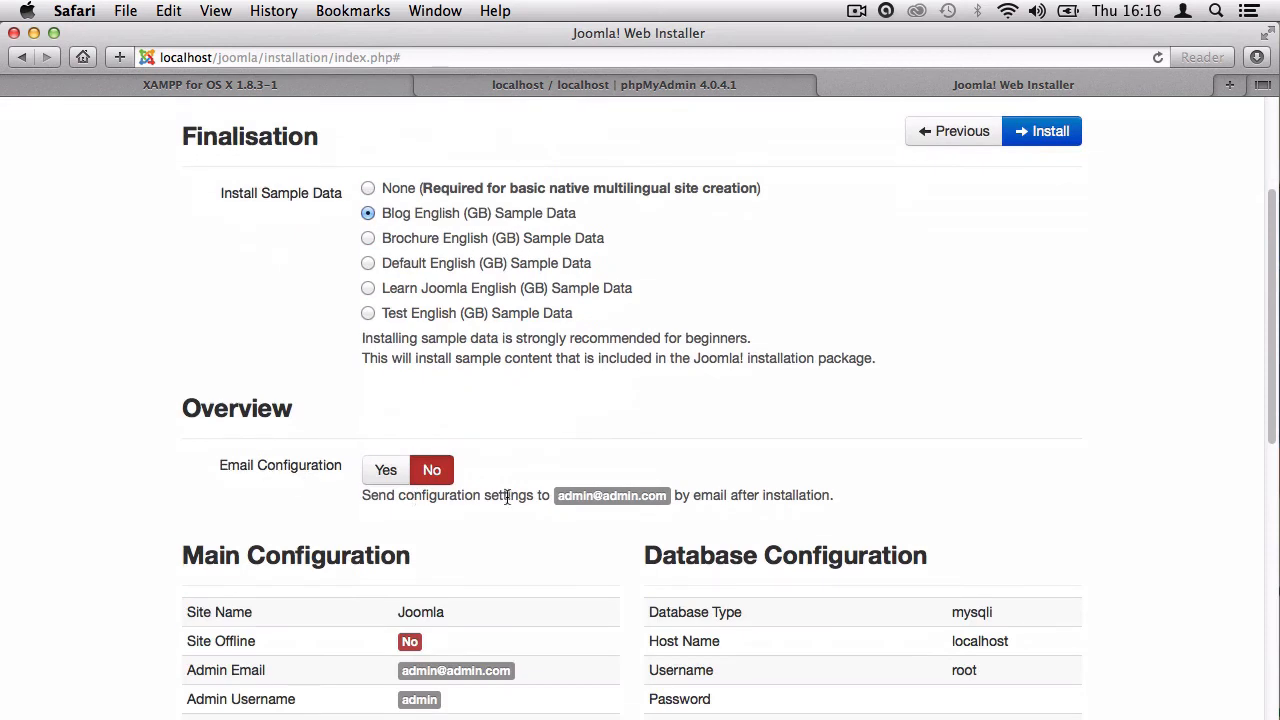
left_click_drag(671, 494, 843, 494)
left_click(645, 506)
left_click_drag(558, 496, 641, 492)
left_click(641, 492)
Review the pre-installation checks and recommended settings, then start the installation.
scroll(517, 462, "down", 2)
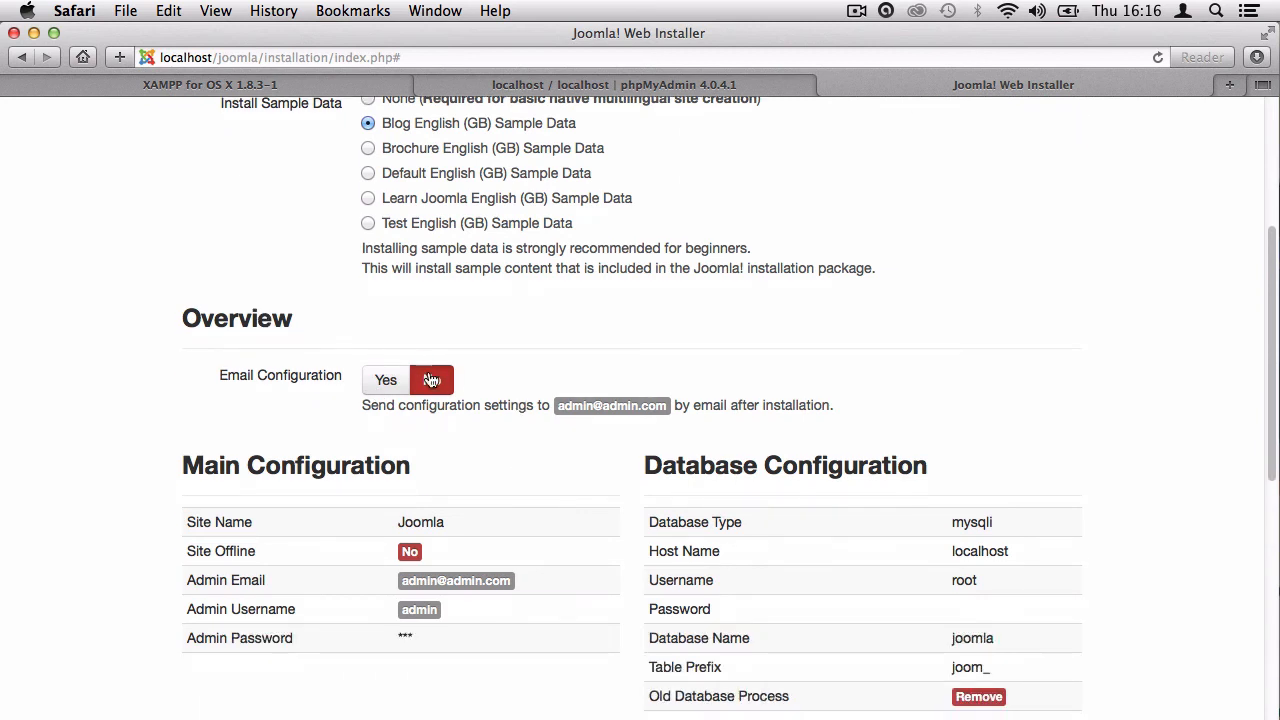
scroll(486, 449, "down", 3)
scroll(482, 449, "down", 3)
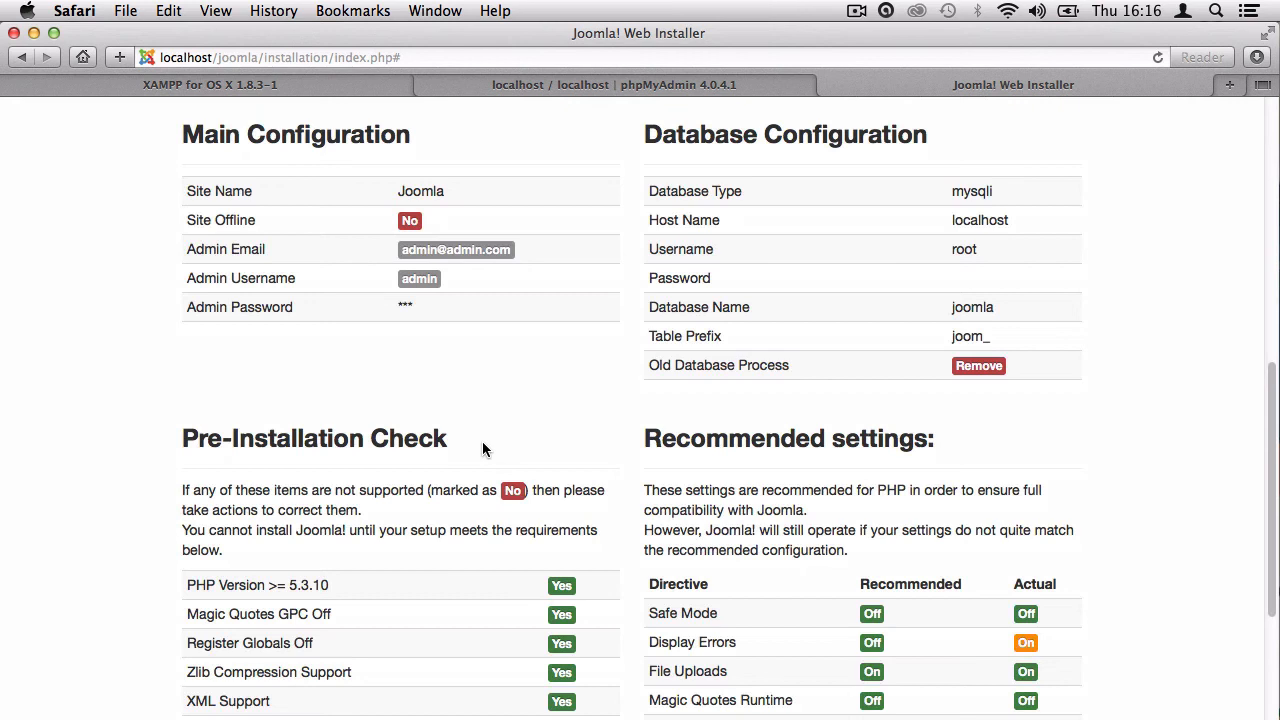
scroll(482, 449, "down", 5)
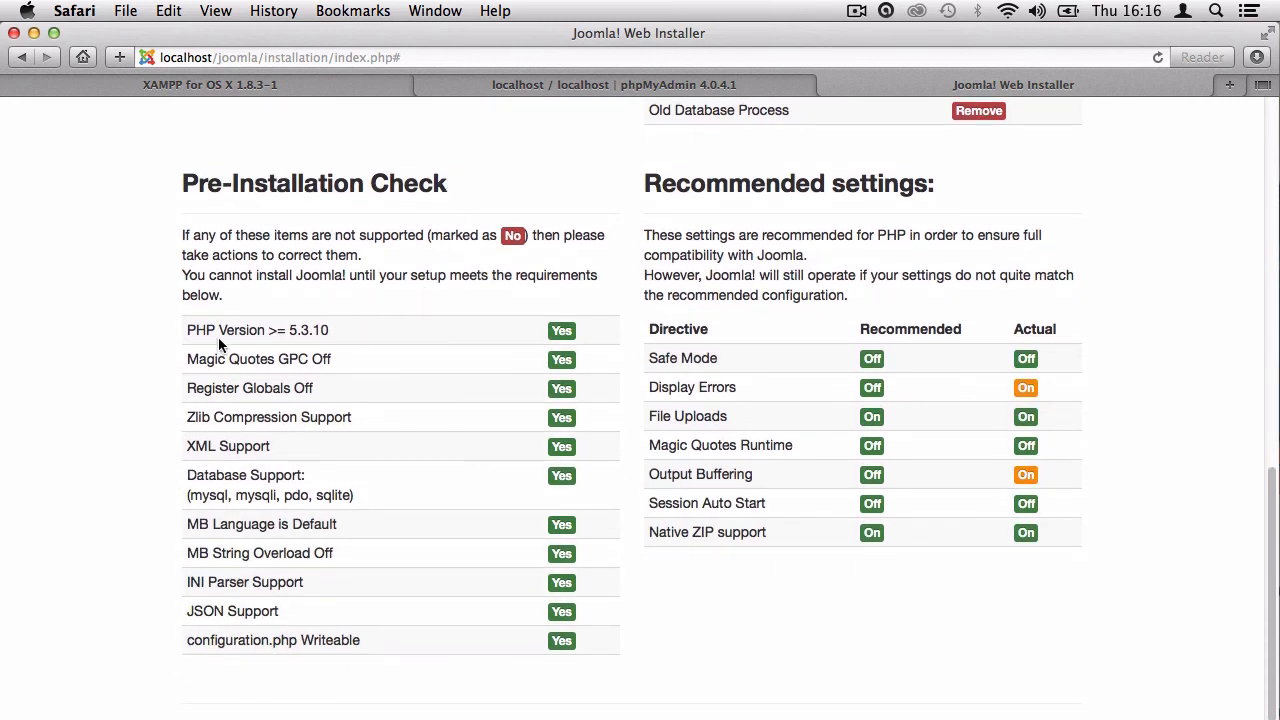
left_click_drag(207, 330, 556, 642)
left_click(608, 651)
scroll(628, 395, "up", 3)
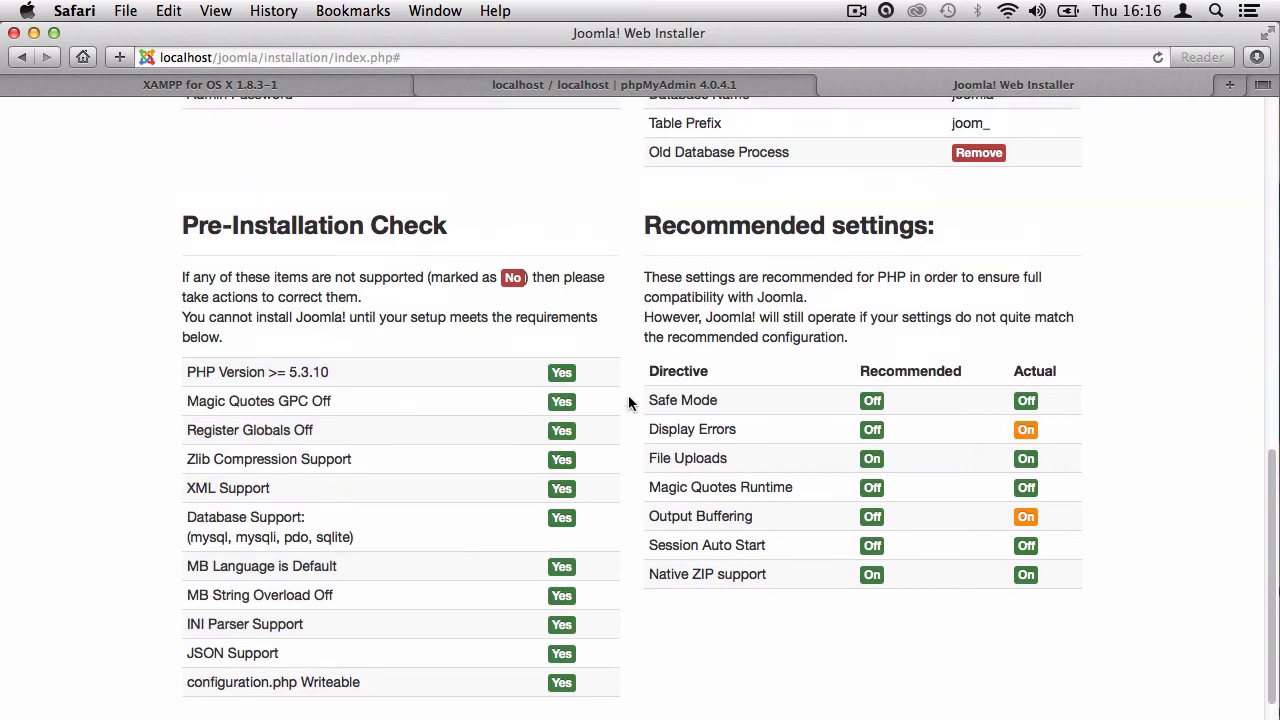
left_click_drag(643, 336, 1091, 696)
left_click(1091, 696)
scroll(1090, 585, "up", 3)
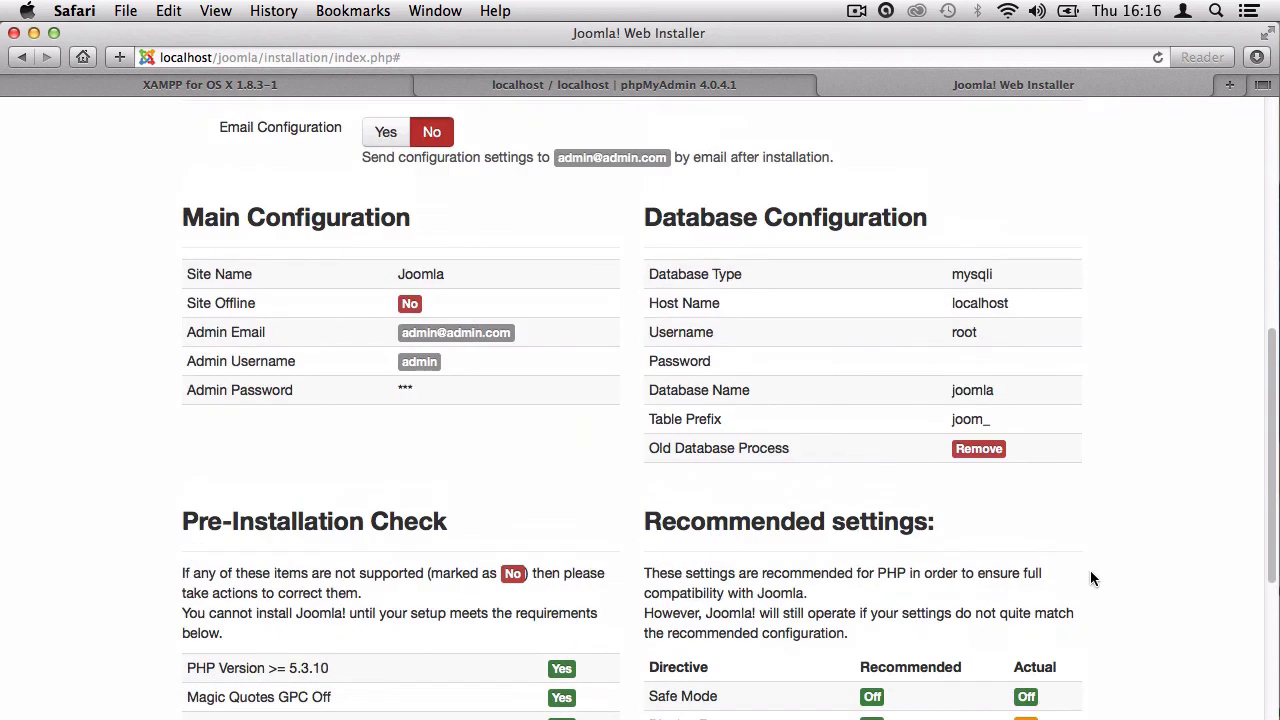
scroll(1091, 577, "up", 10)
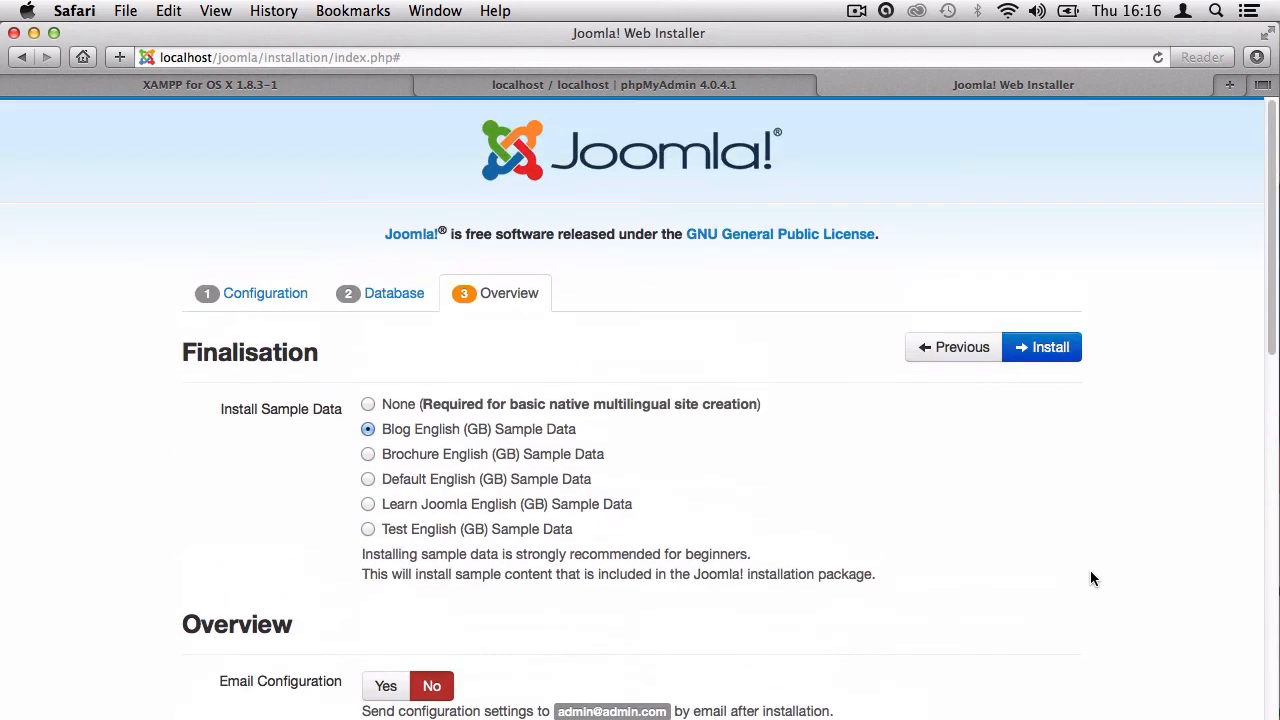
left_click(1047, 360)
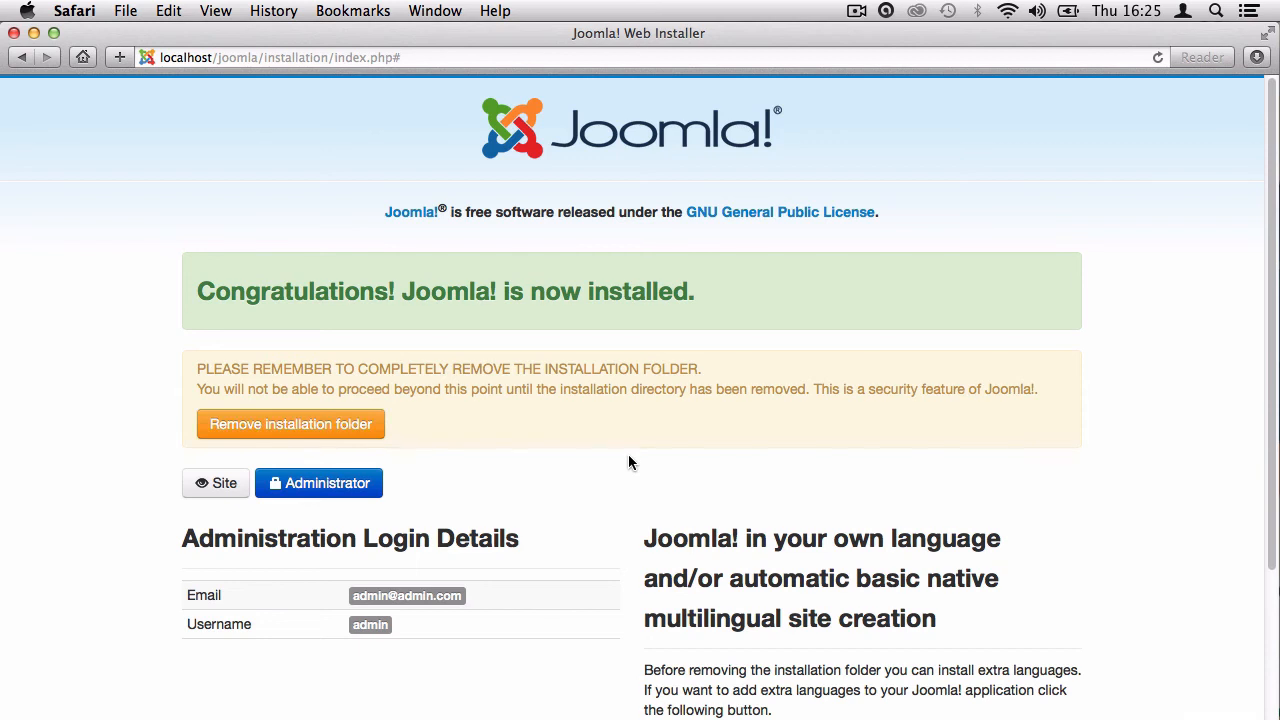
Remove the installation folder from the Congratulations page and open the live site.
scroll(628, 462, "down", 4)
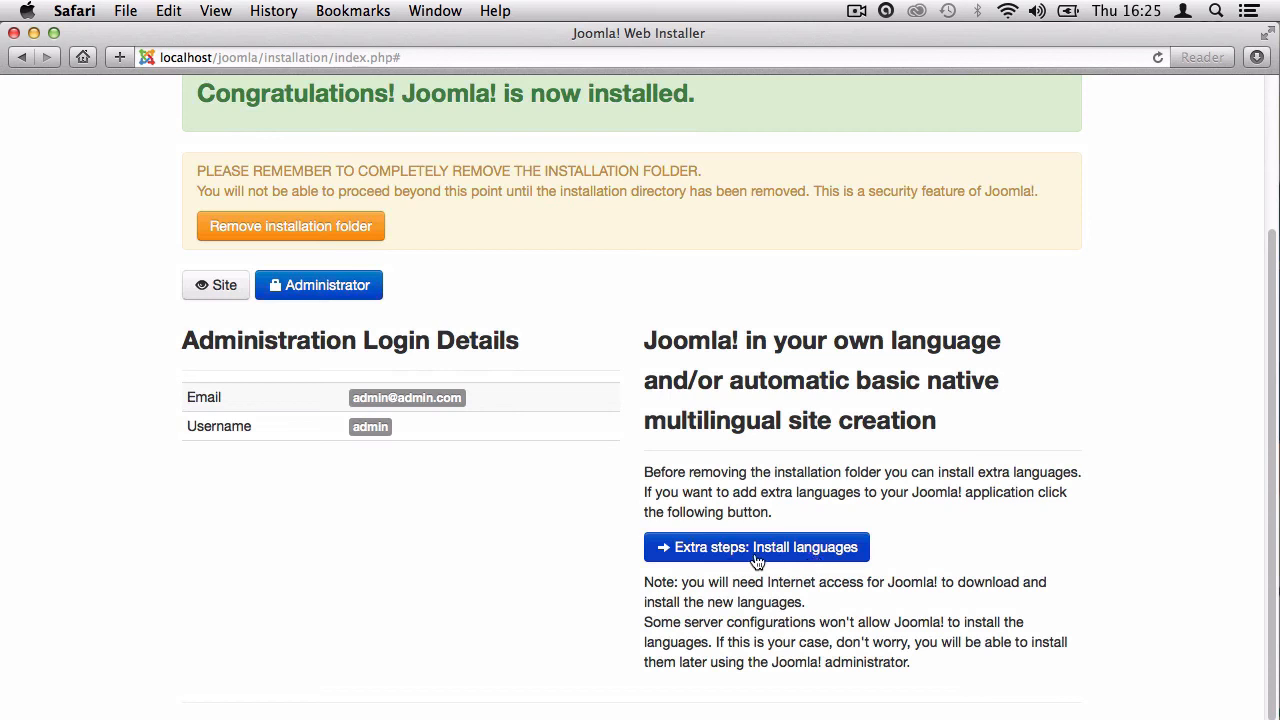
scroll(643, 476, "up", 2)
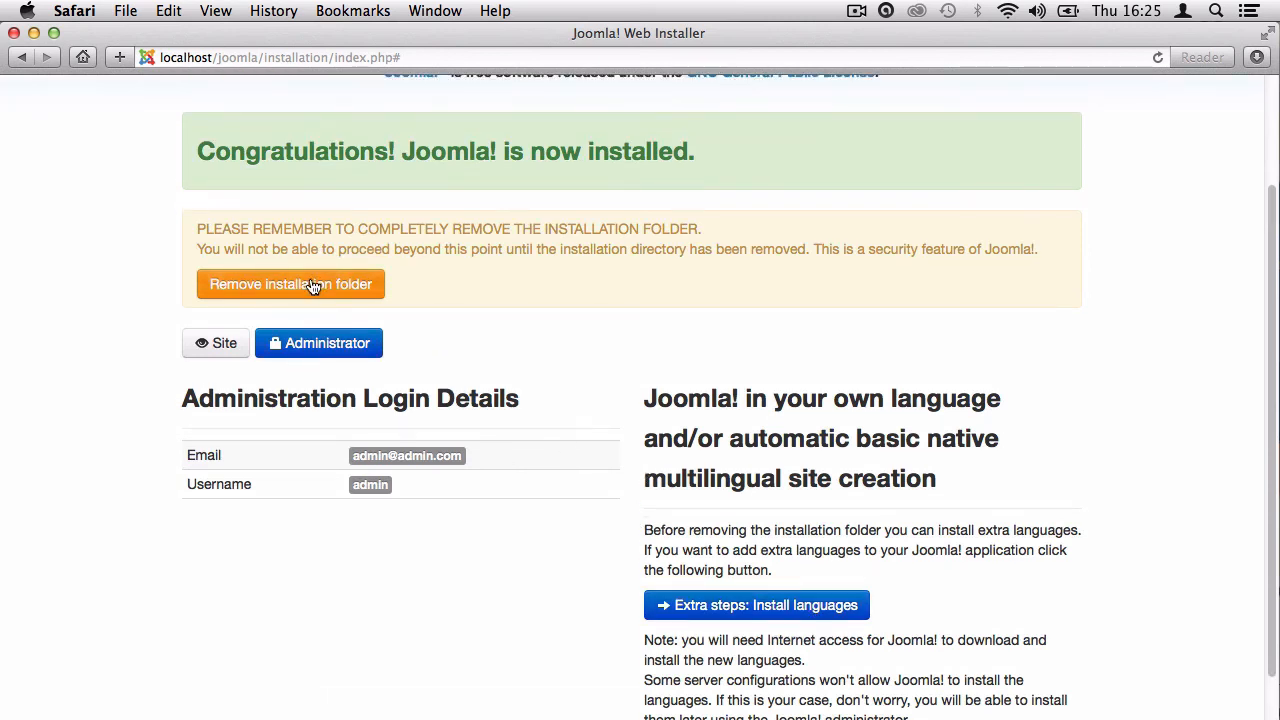
scroll(312, 287, "up", 3)
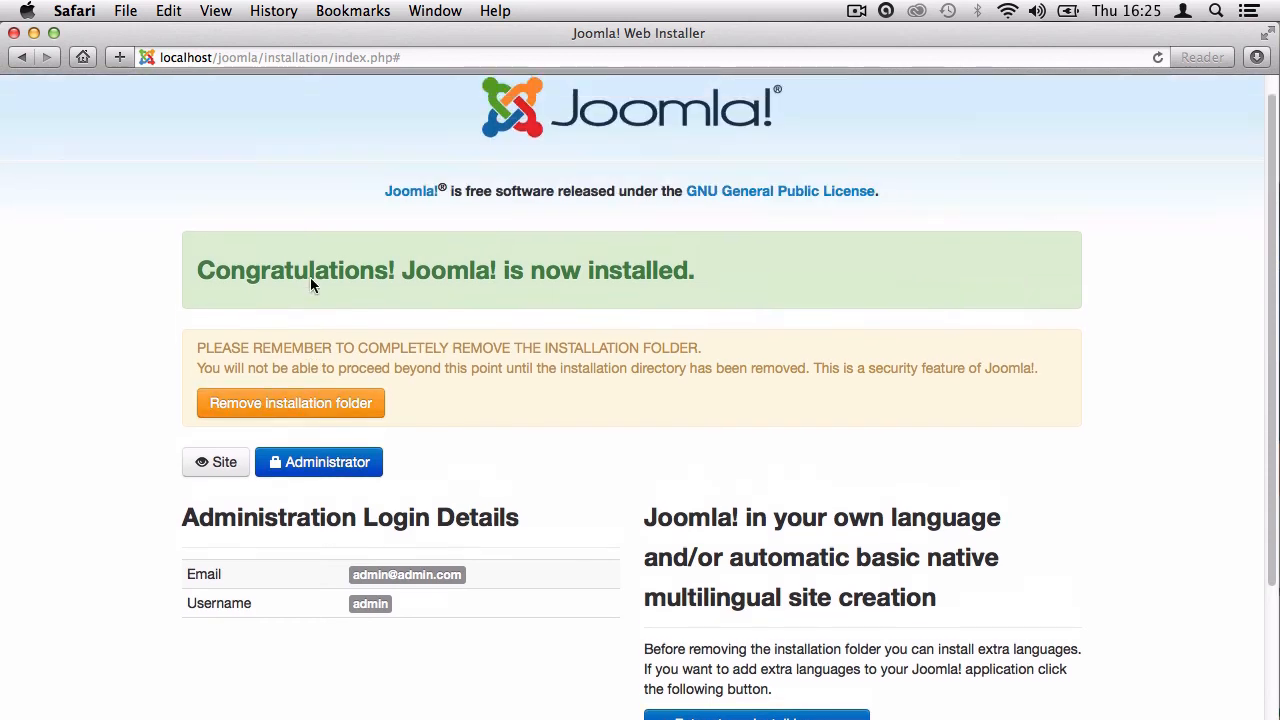
left_click(307, 426)
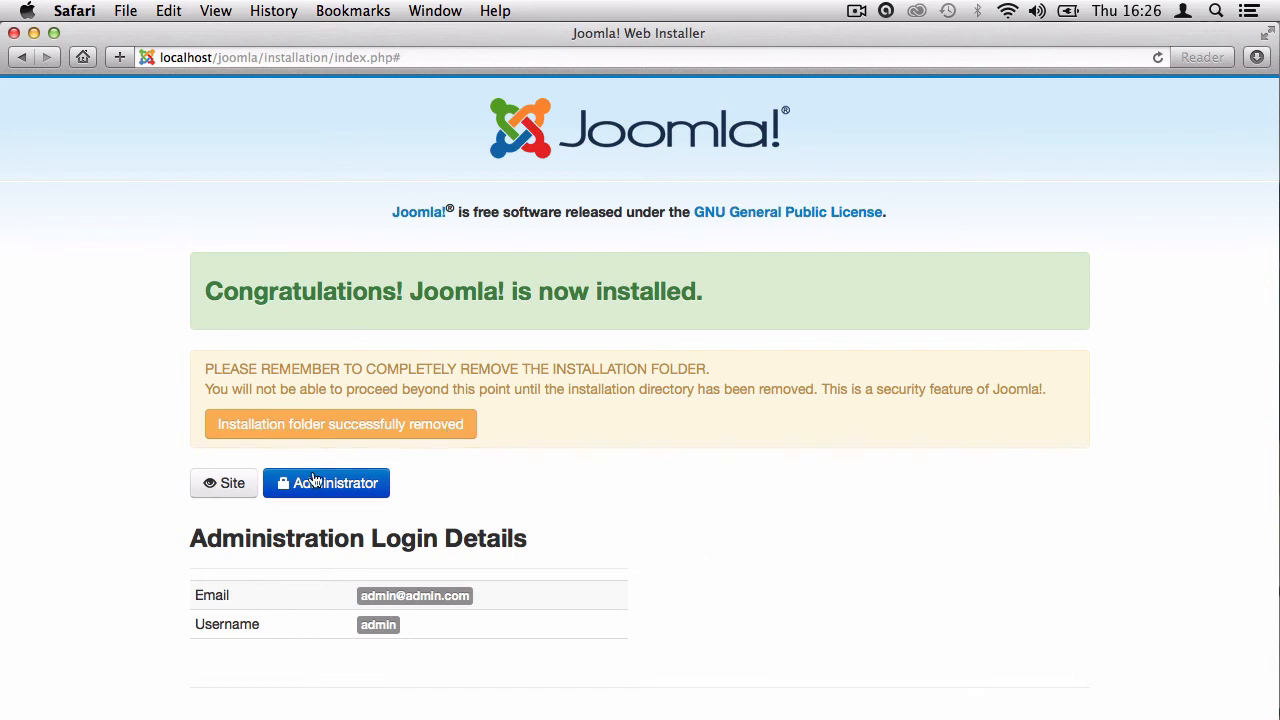
left_click(234, 490)
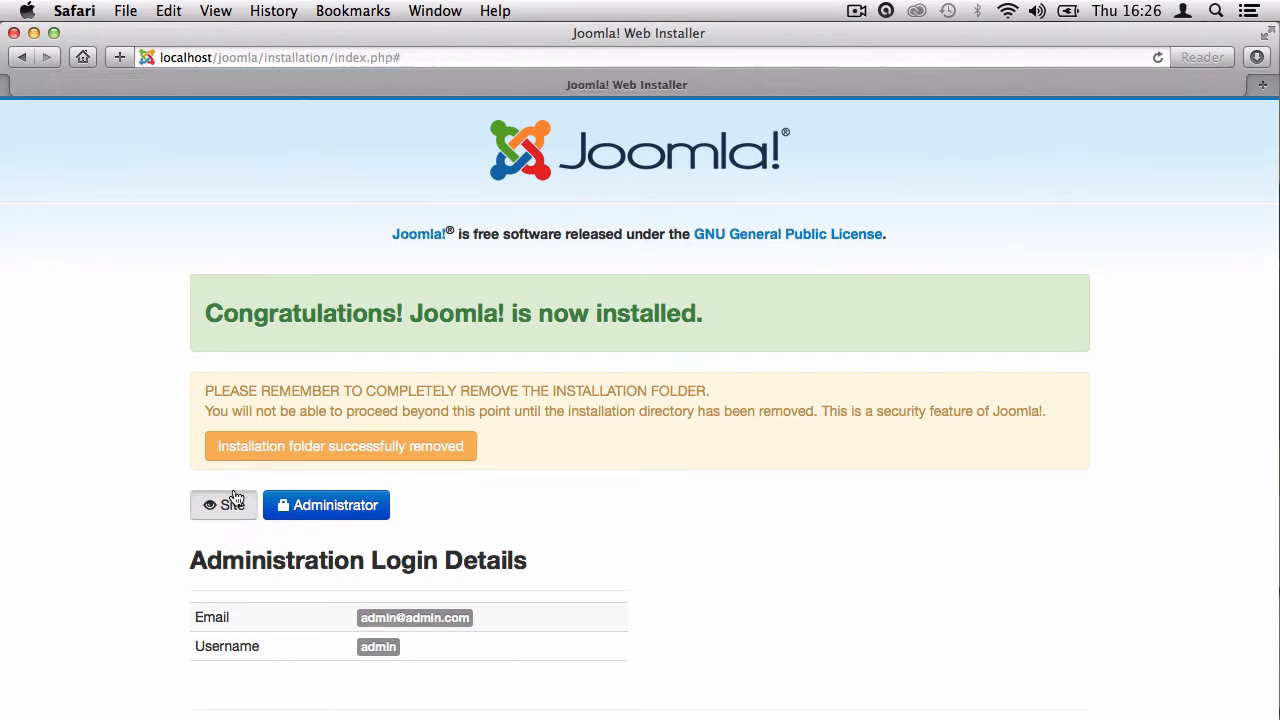
Open the administrator login in a new tab and browse the blog home page's sample posts.
left_click(320, 508)
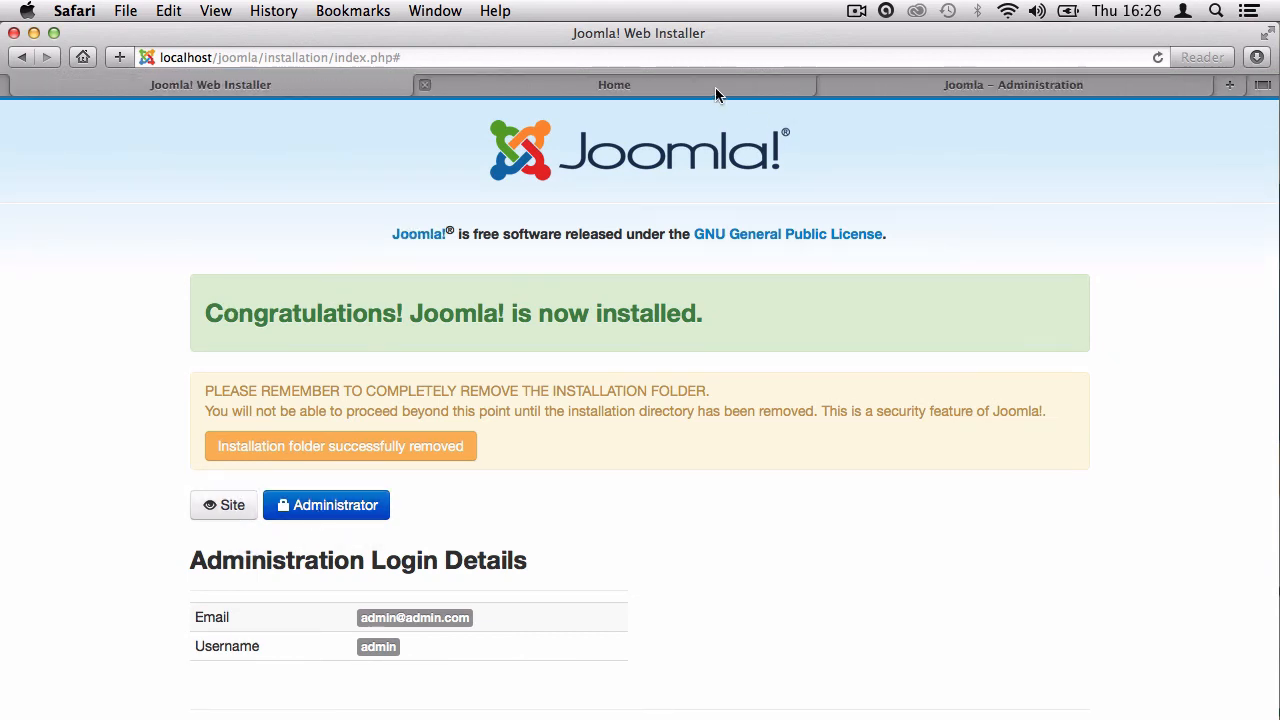
left_click(715, 87)
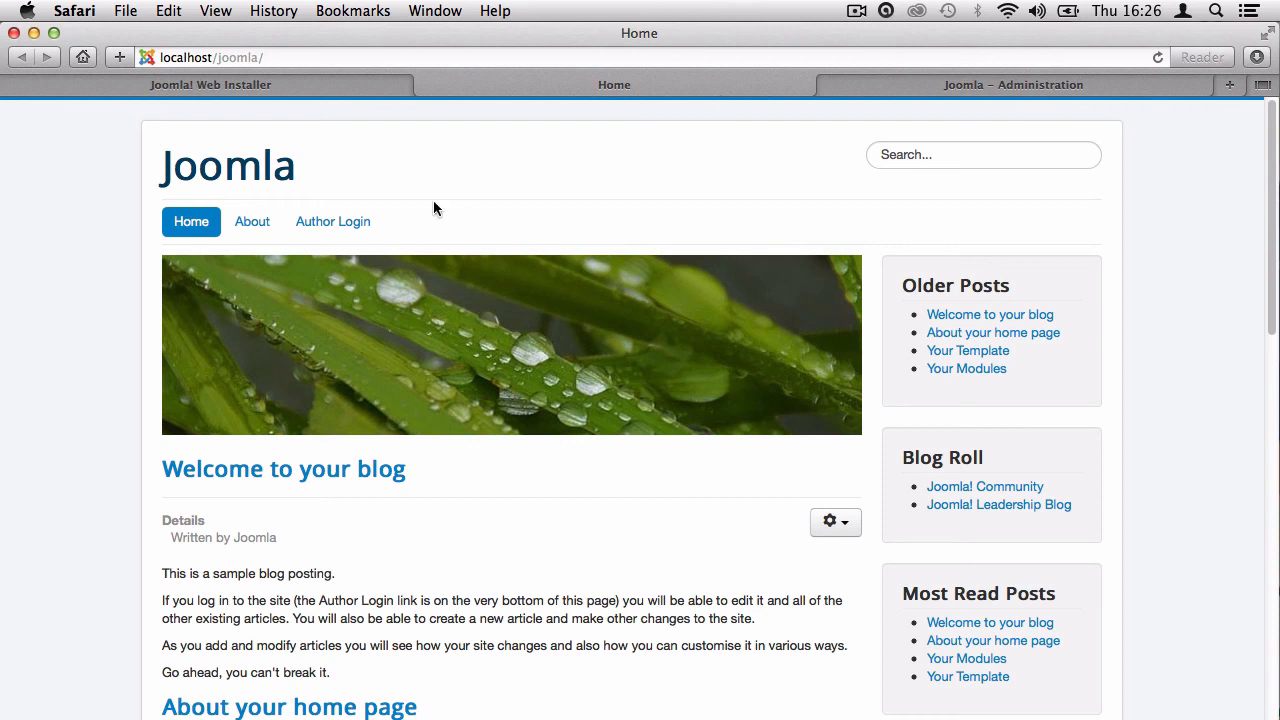
scroll(360, 194, "down", 15)
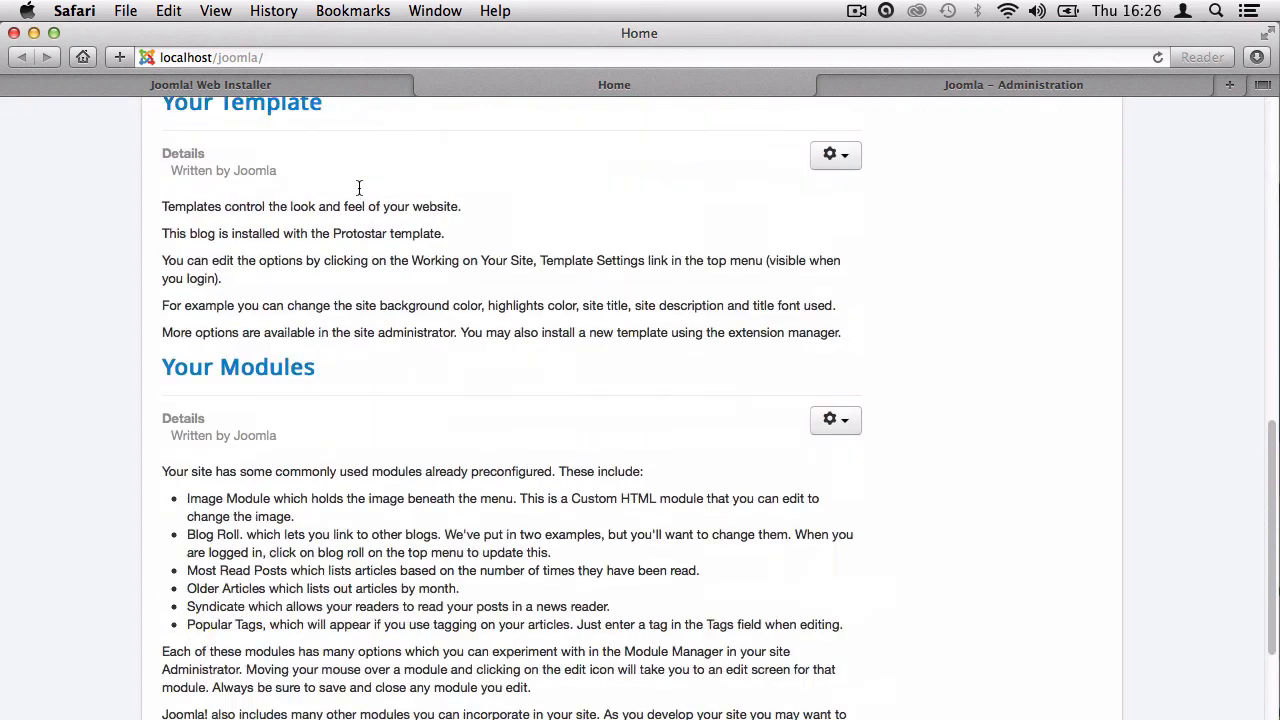
scroll(370, 217, "up", 5)
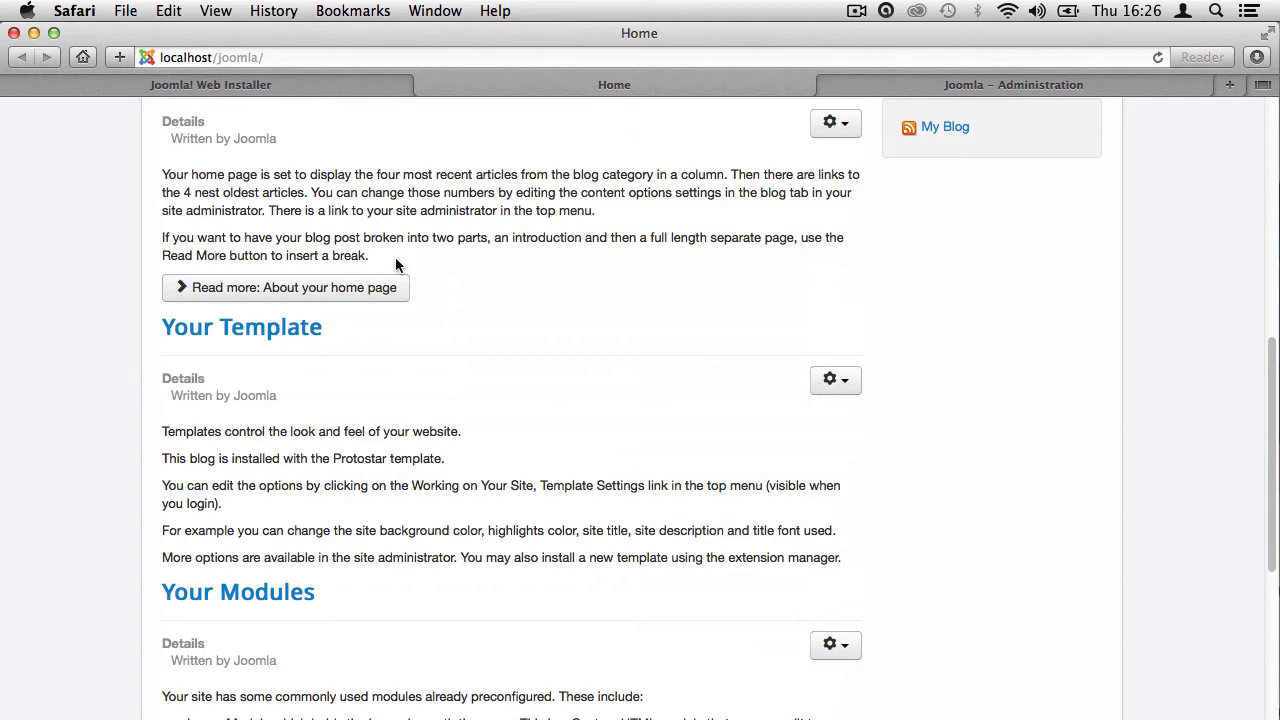
scroll(395, 257, "down", 6)
scroll(395, 263, "up", 15)
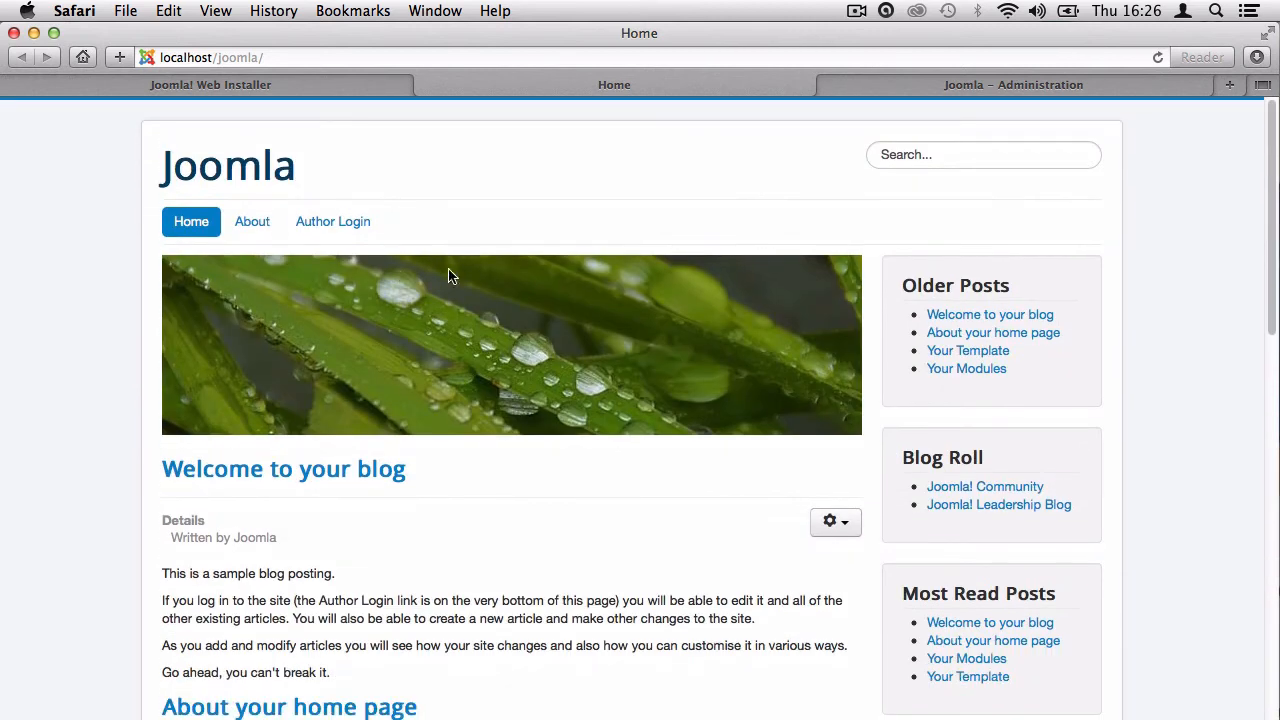
scroll(1106, 338, "down", 15)
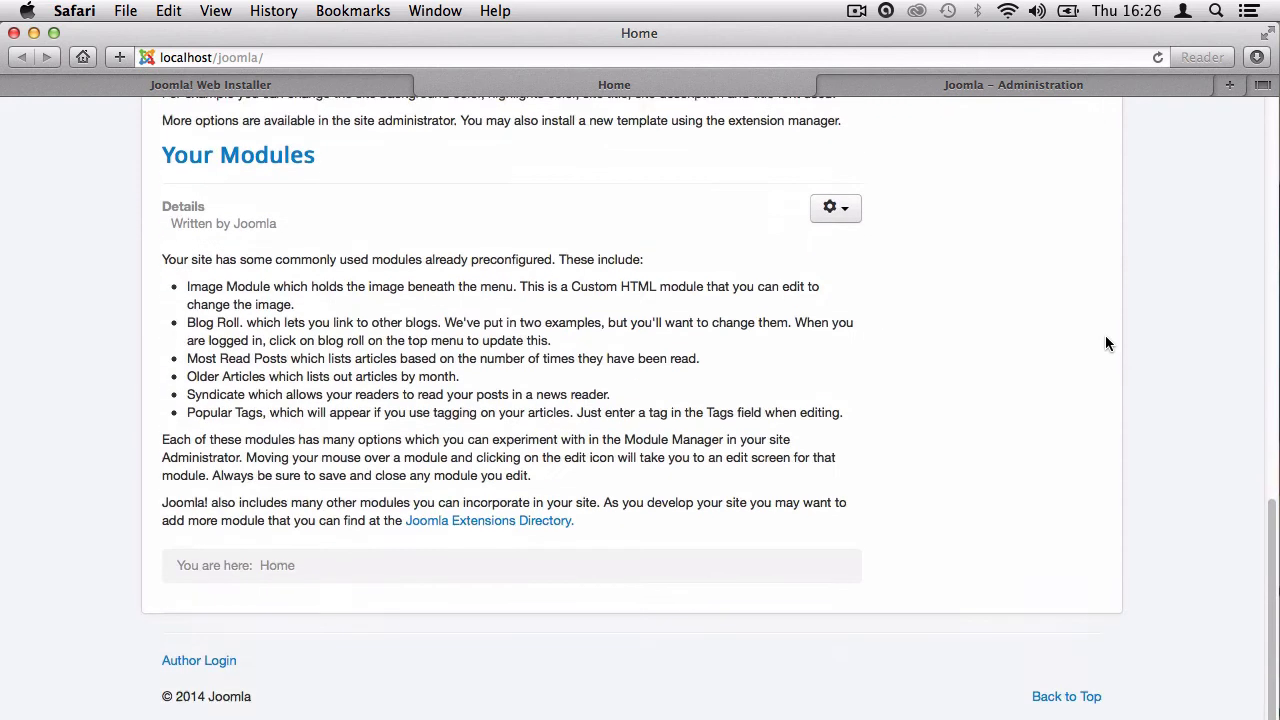
scroll(1106, 342, "up", 15)
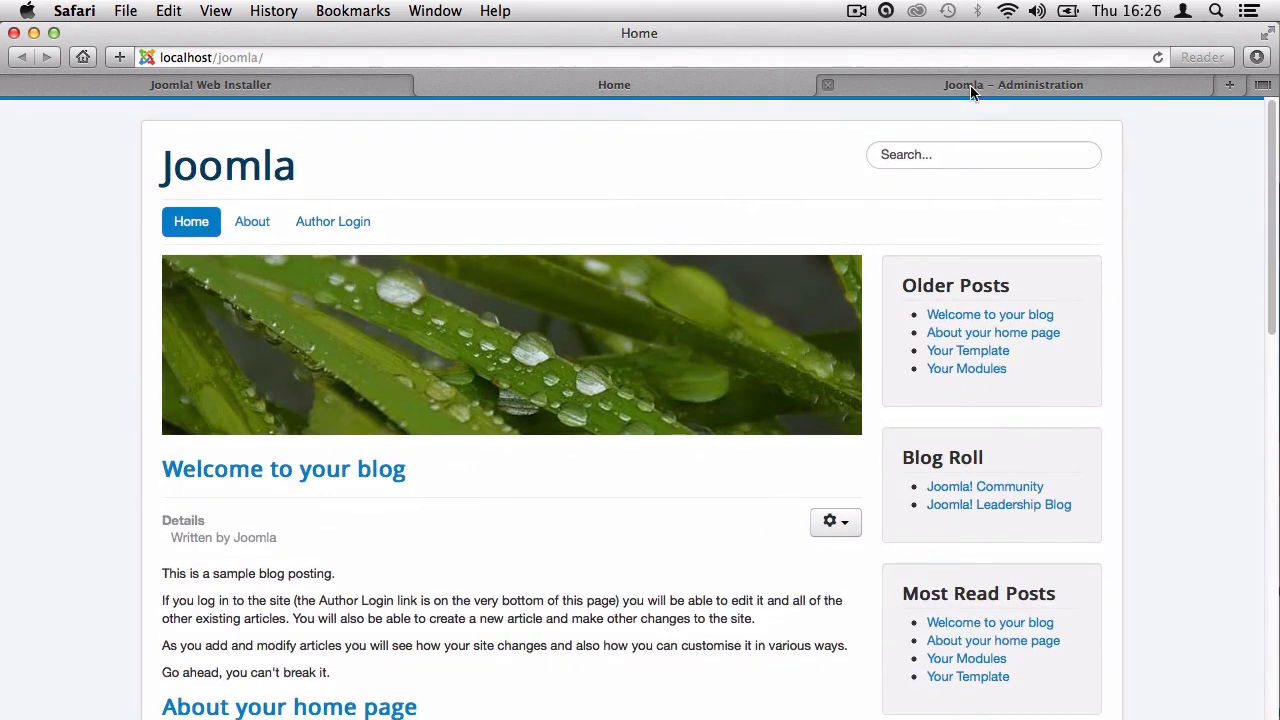
Log in to the local administrator back end with the admin credentials, declining to save the password.
left_click(971, 91)
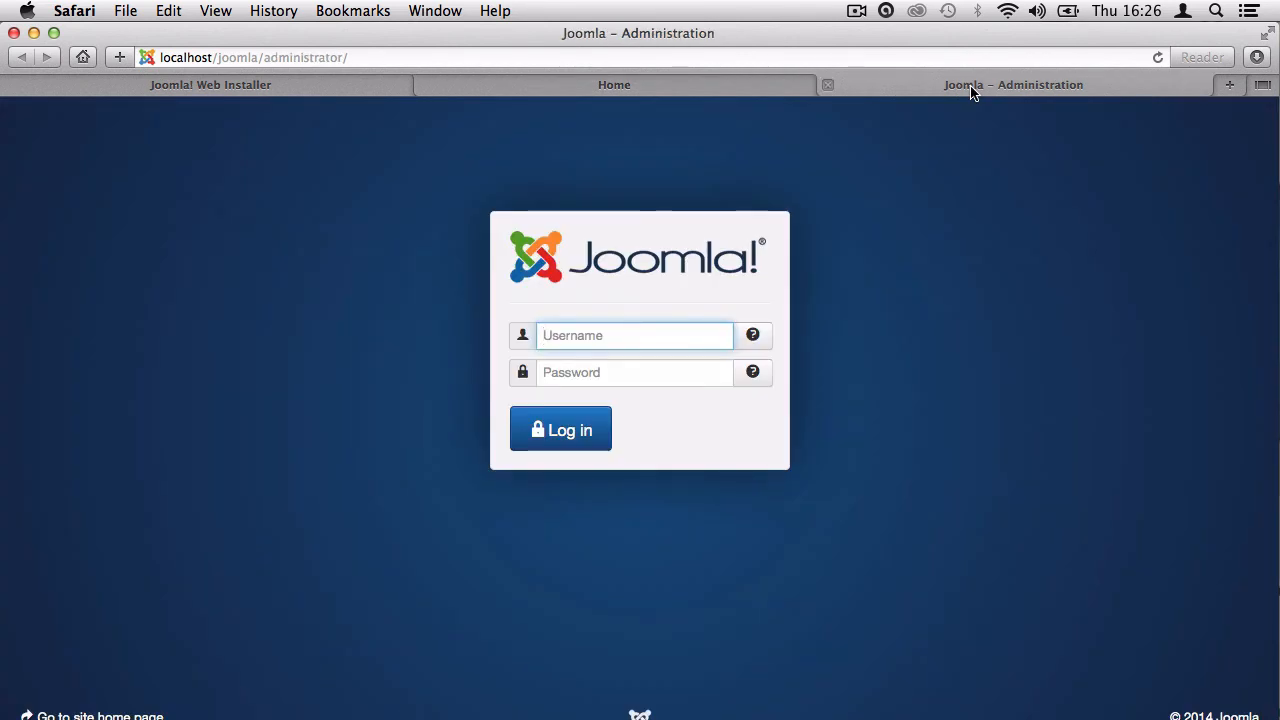
type("admin")
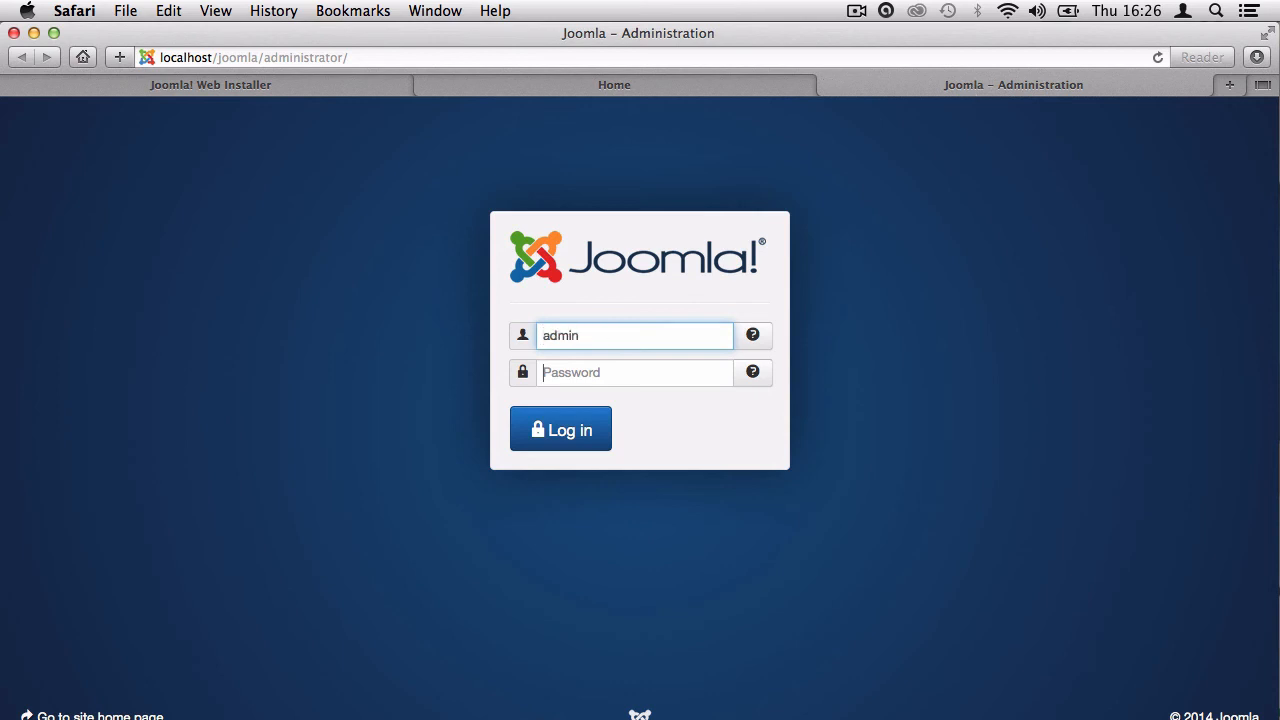
key("Tab")
type("admin")
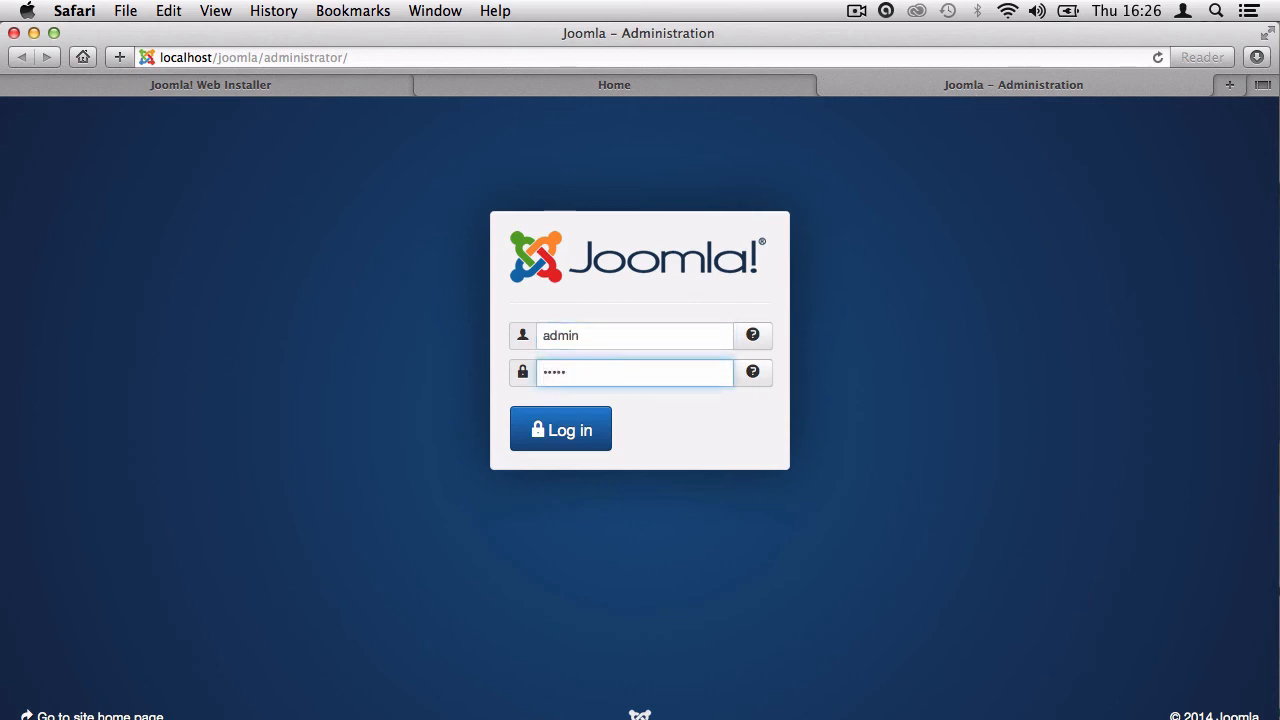
left_click(572, 437)
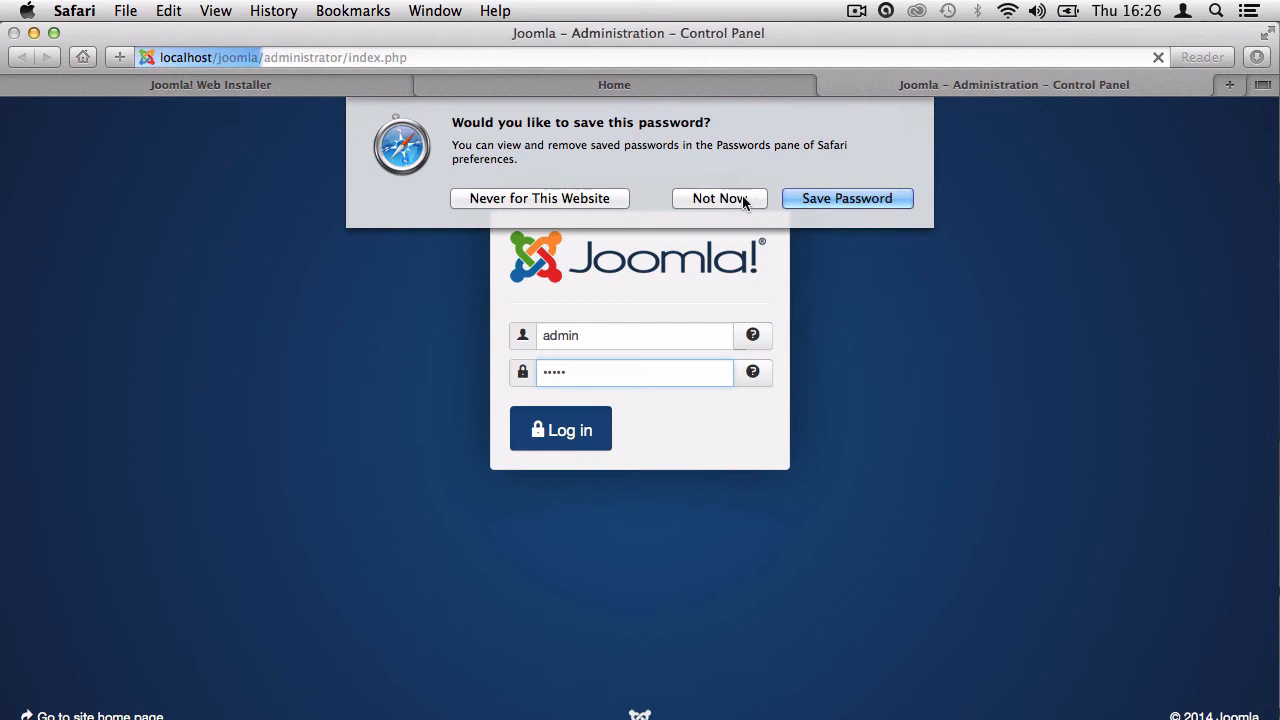
left_click(745, 197)
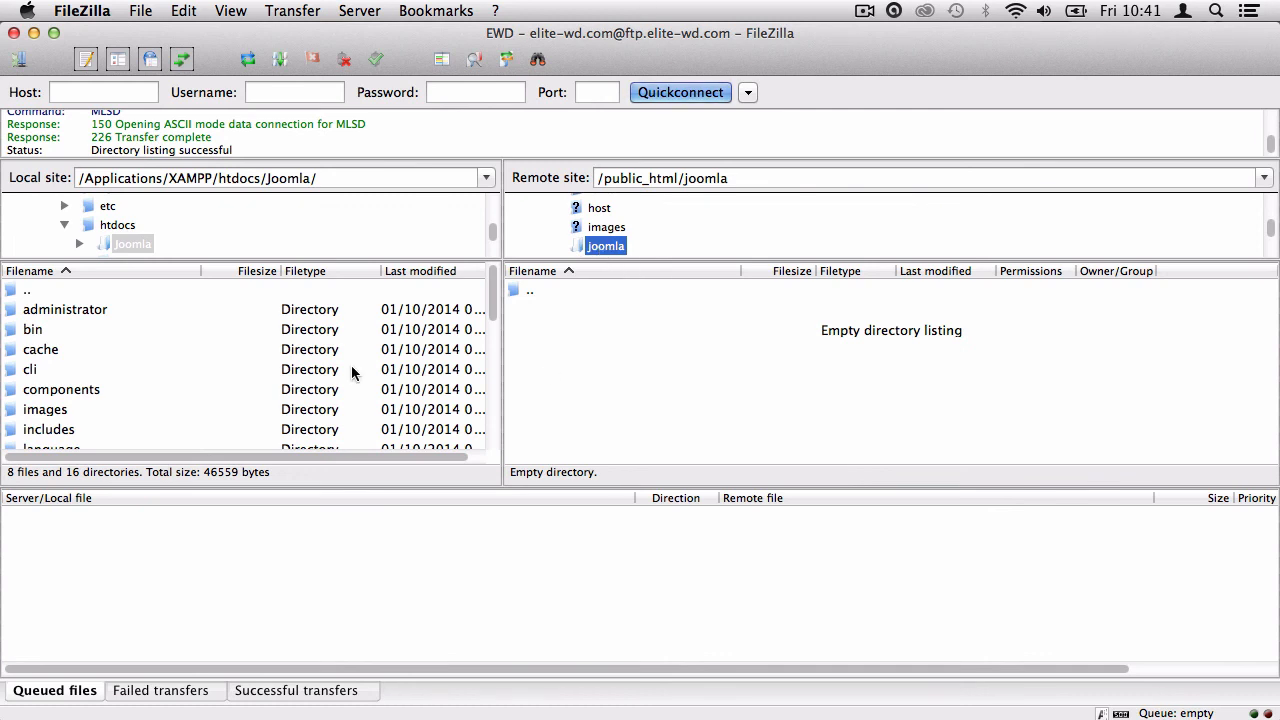
Select all local Joomla files, administrator through web.config.txt, and upload them to public_html/joomla.
left_click(58, 311)
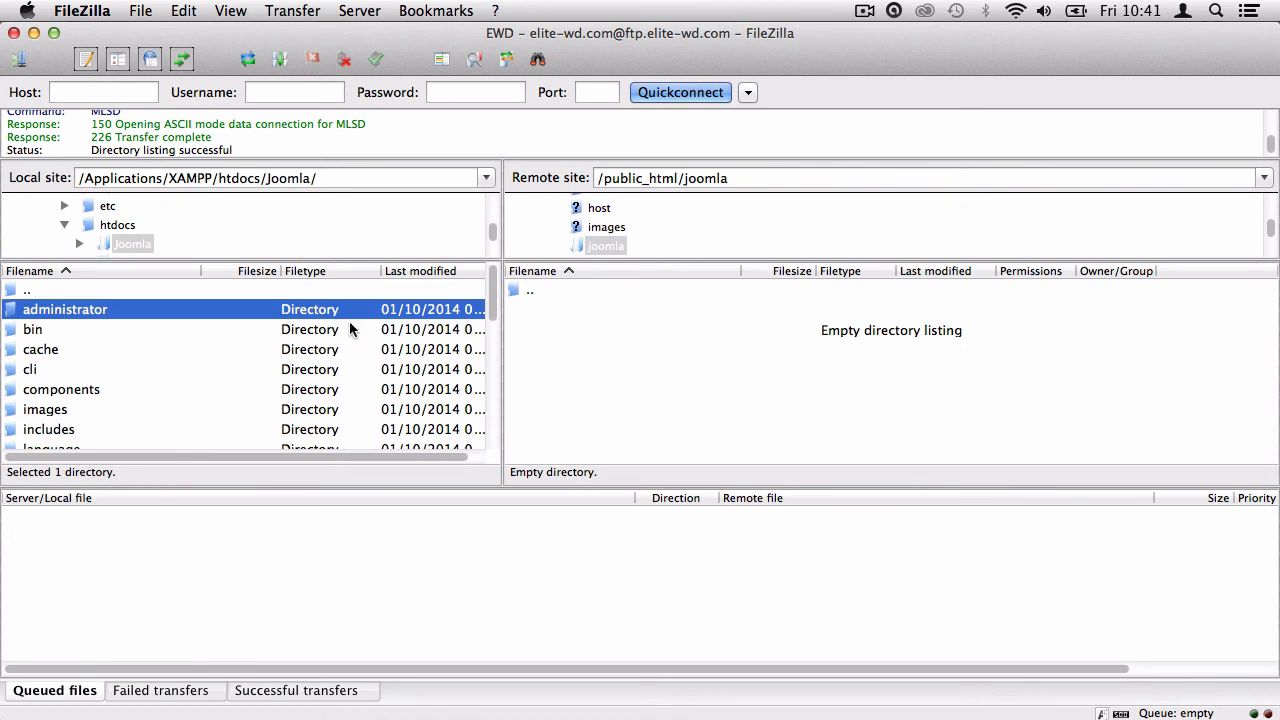
left_click_drag(493, 290, 475, 445)
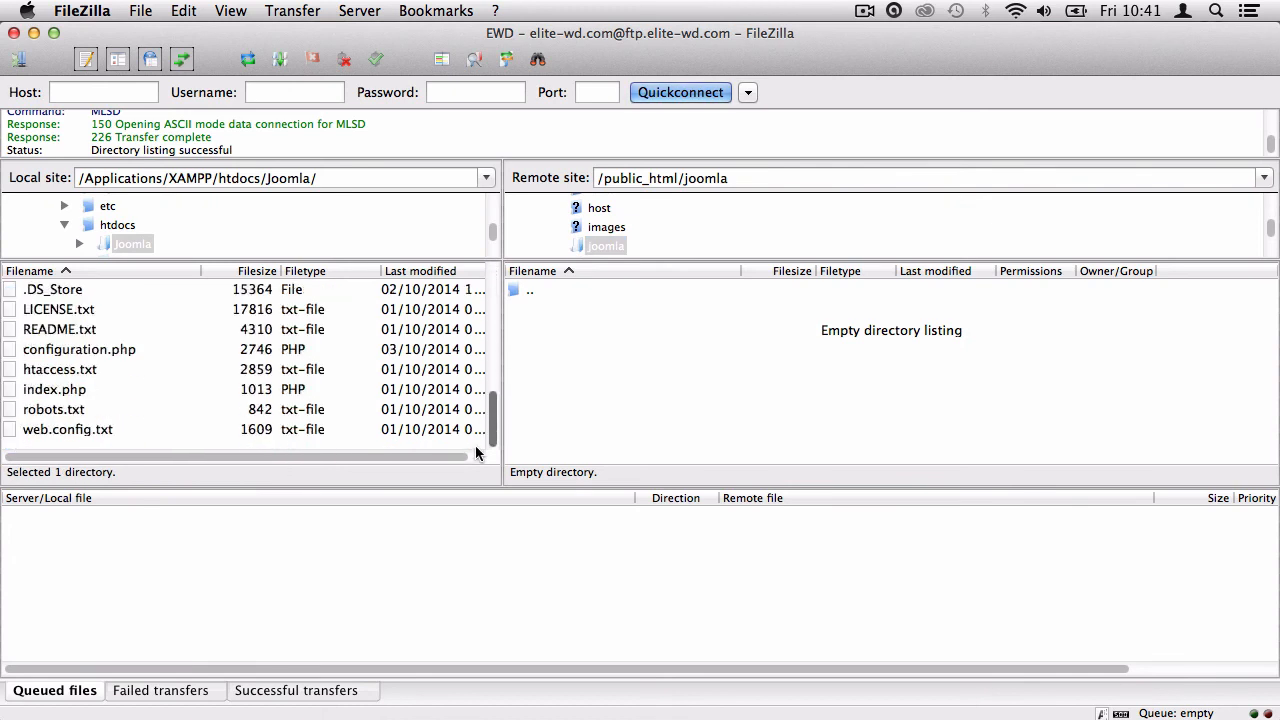
left_click(85, 425, "shift")
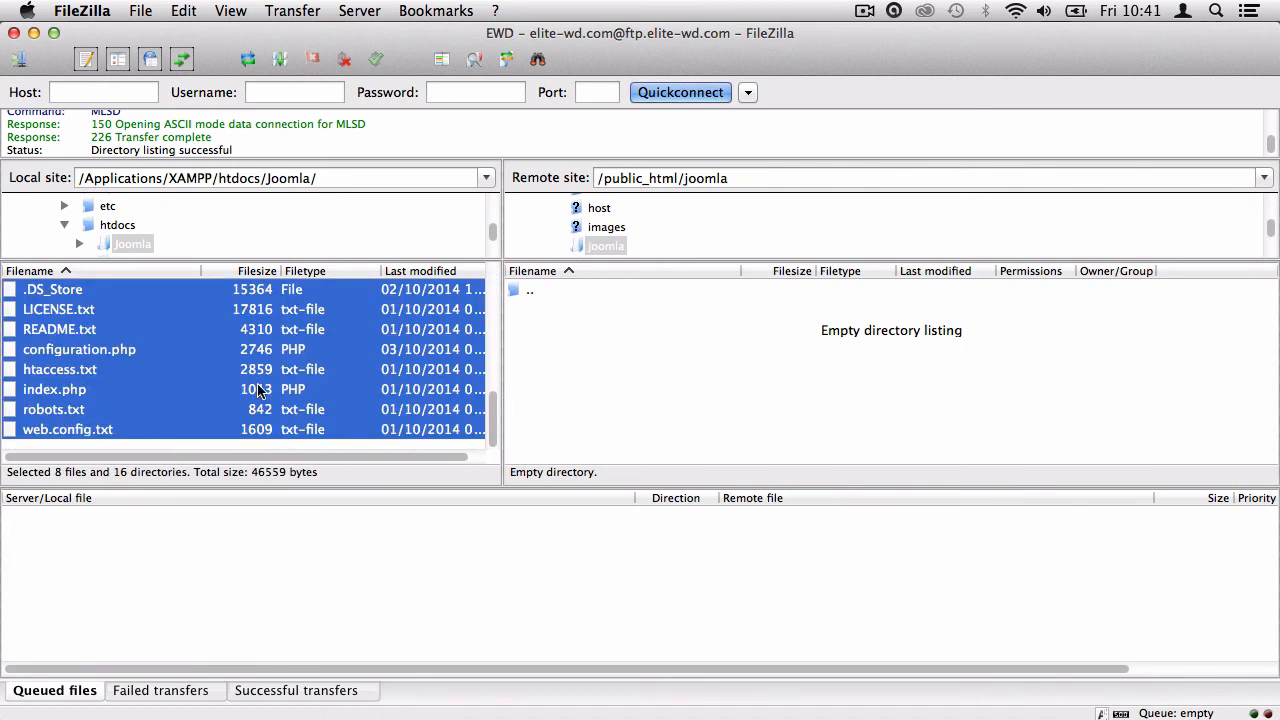
scroll(257, 383, "up", 10)
right_click(222, 358)
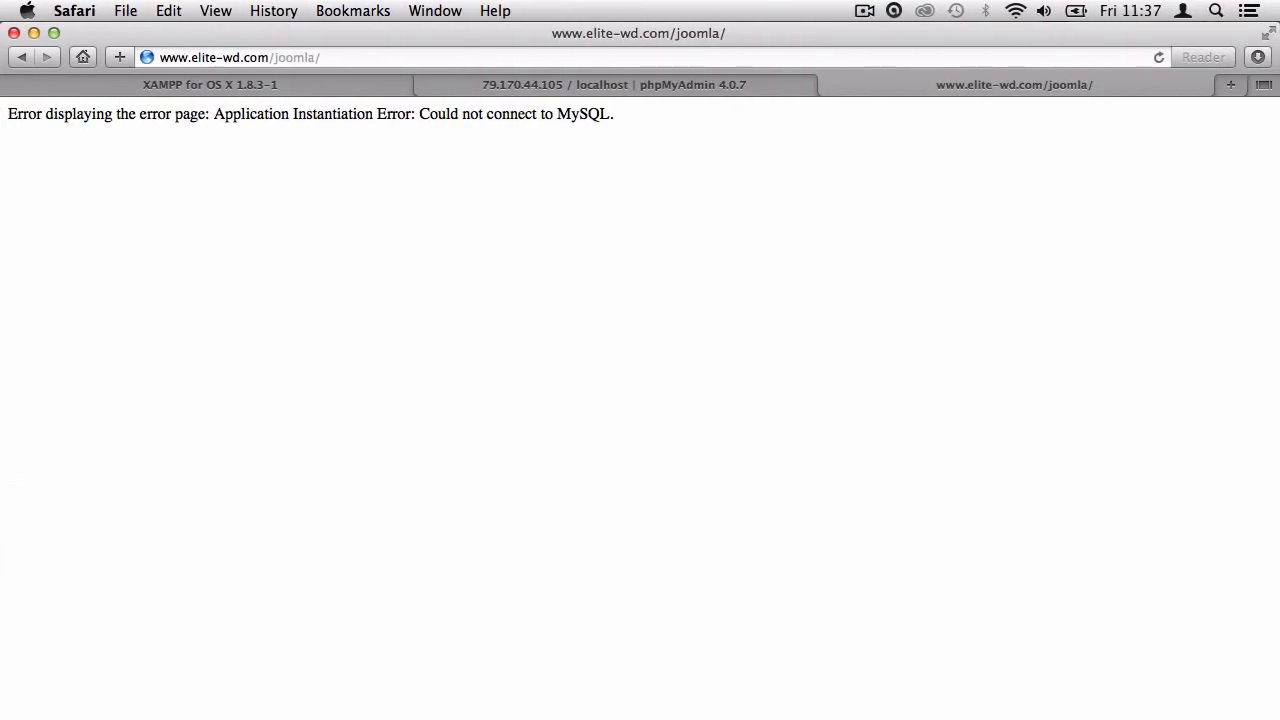
left_click_drag(17, 116, 580, 118)
left_click(202, 117)
Open the local phpMyAdmin from XAMPP and select the joomla database.
left_click(577, 120)
left_click(350, 86)
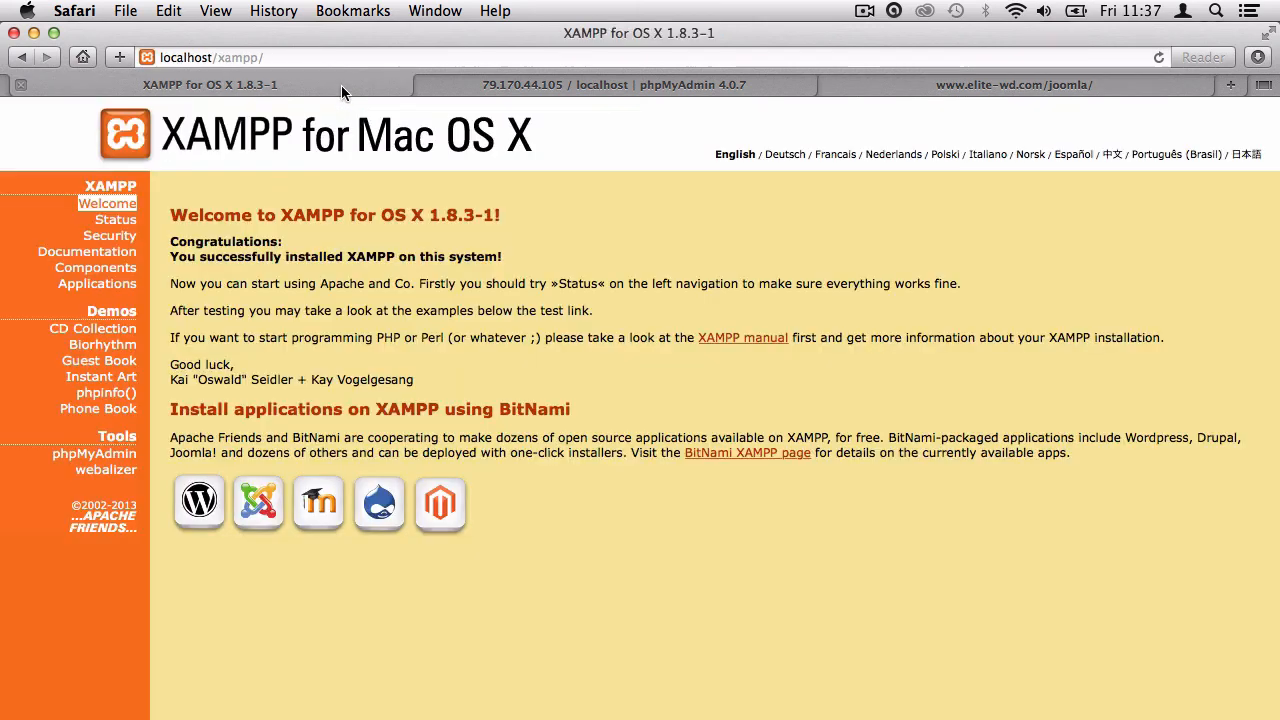
left_click(217, 57)
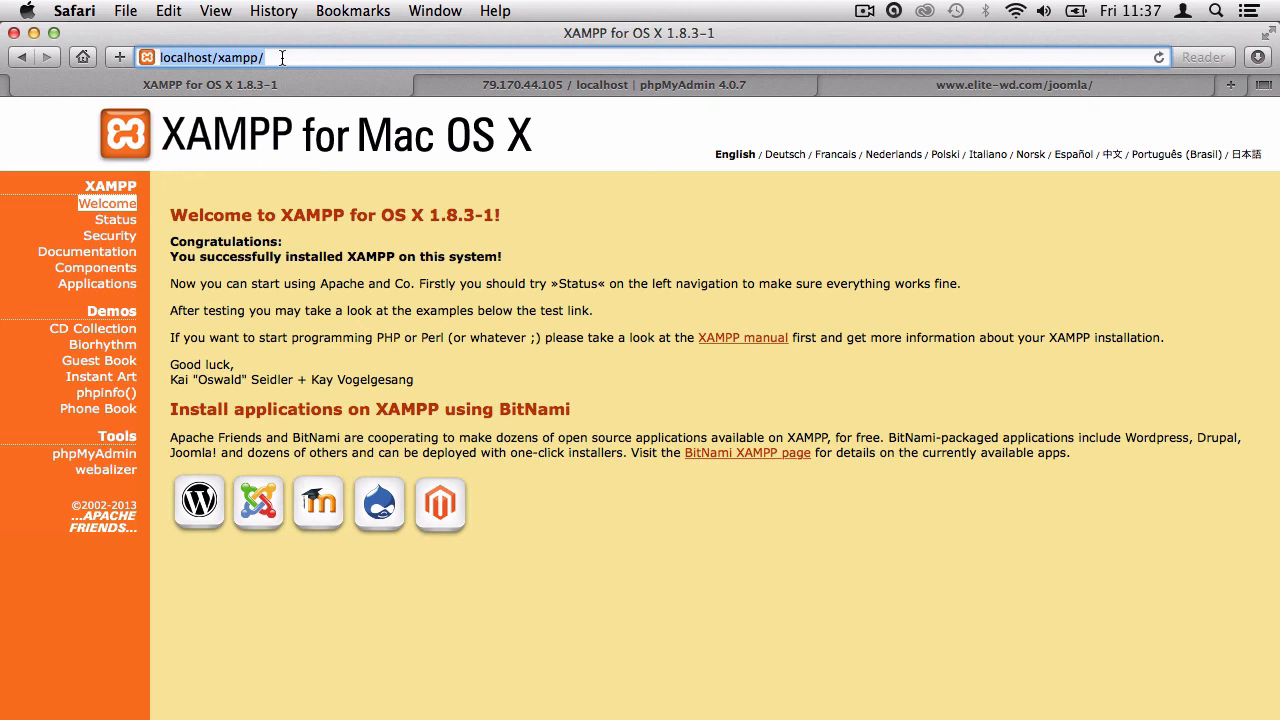
left_click(95, 455)
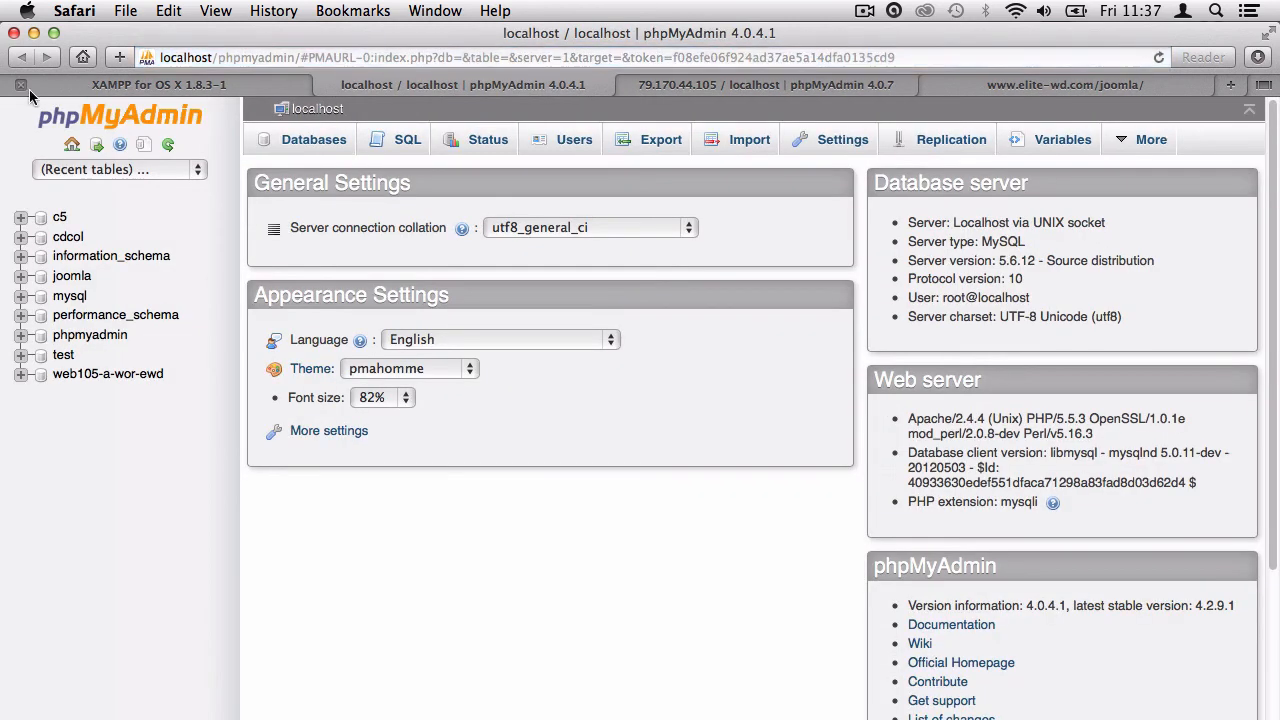
left_click(21, 85)
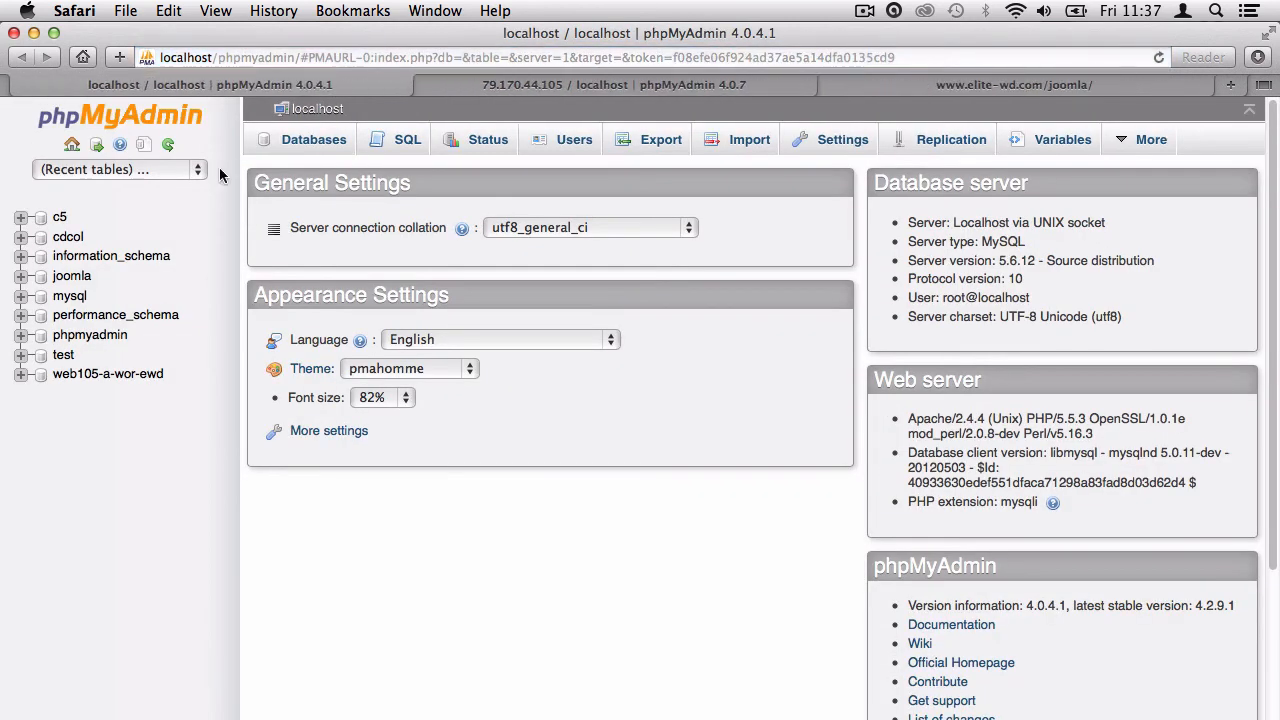
left_click(74, 276)
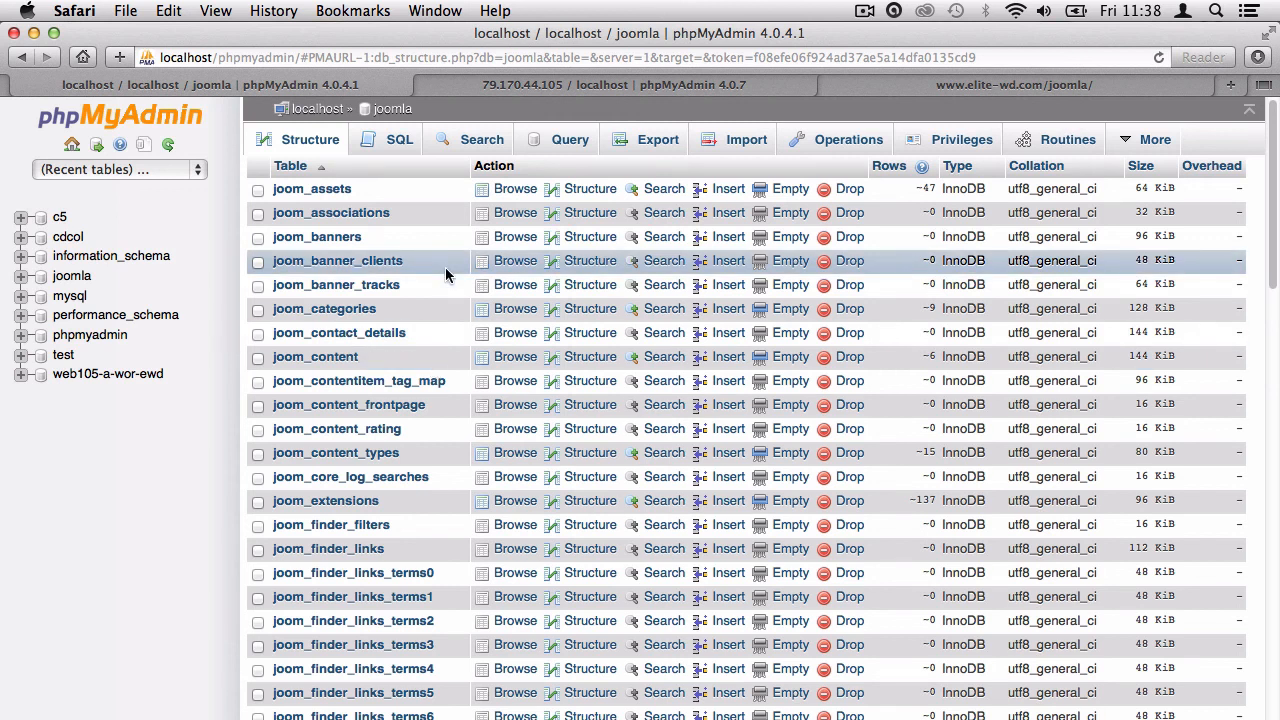
Run a Custom export of the joomla database to an SQL file.
left_click(655, 148)
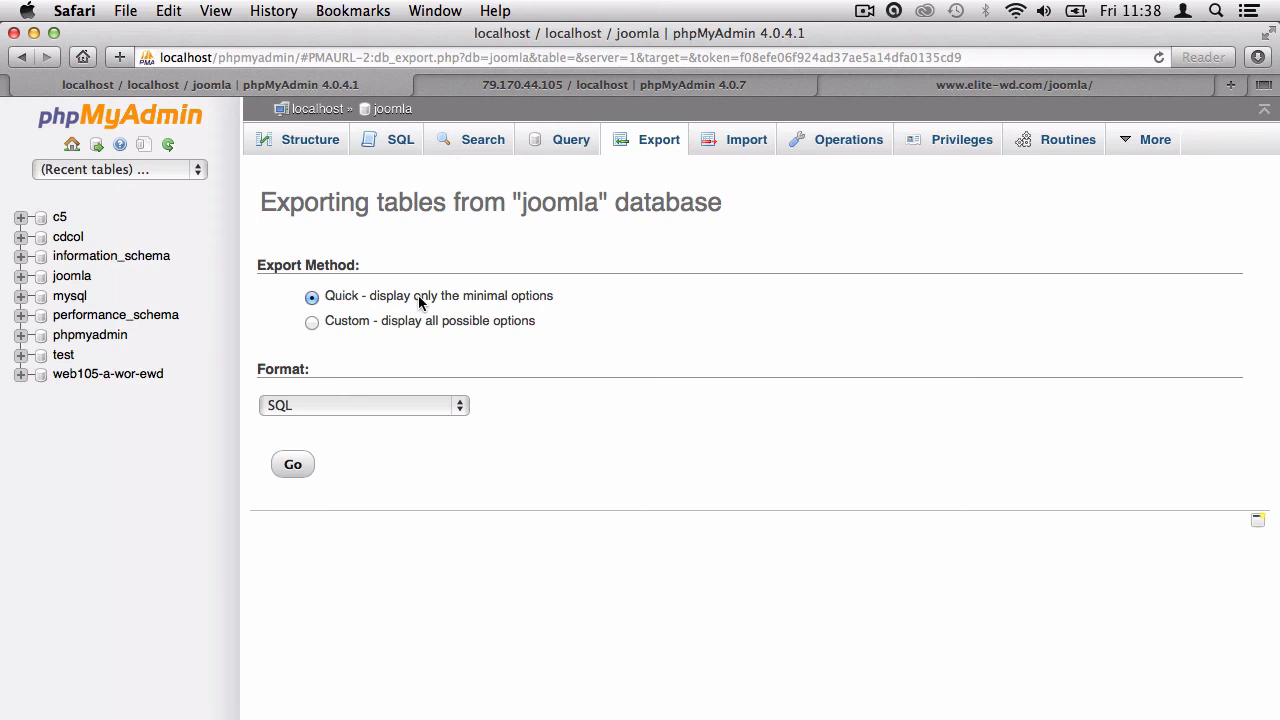
left_click(341, 322)
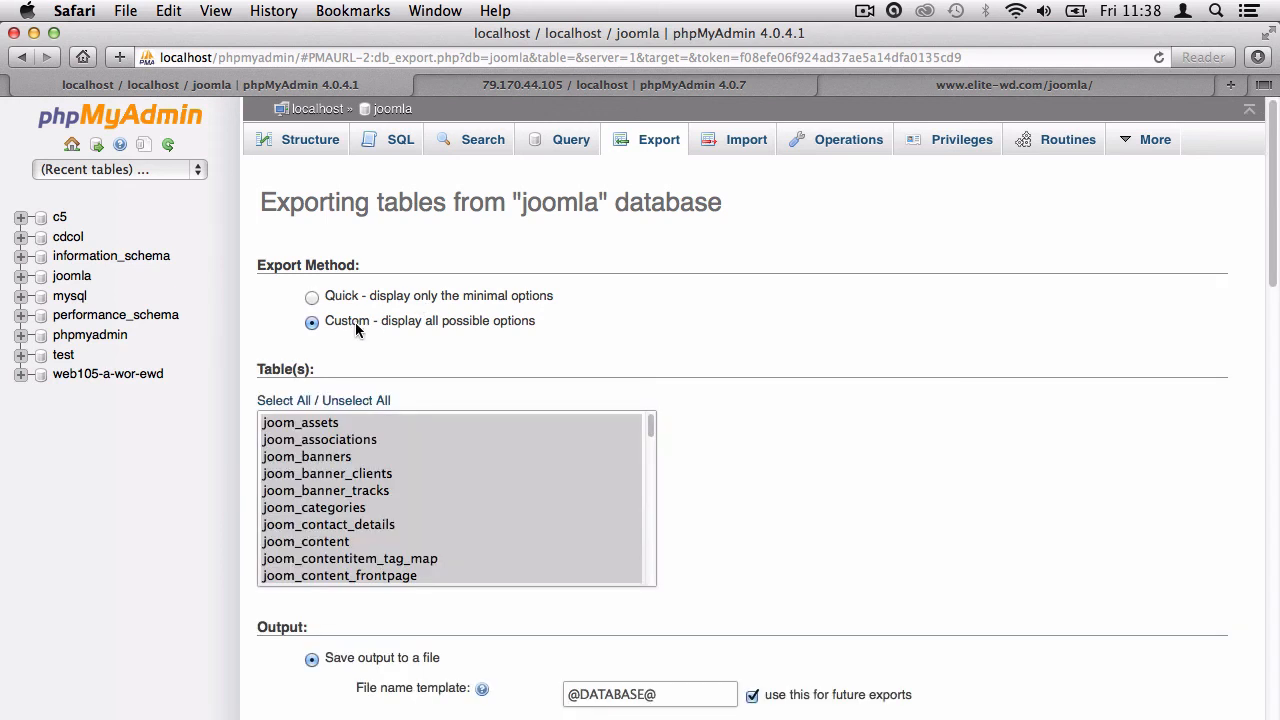
scroll(812, 546, "down", 5)
scroll(812, 546, "down", 15)
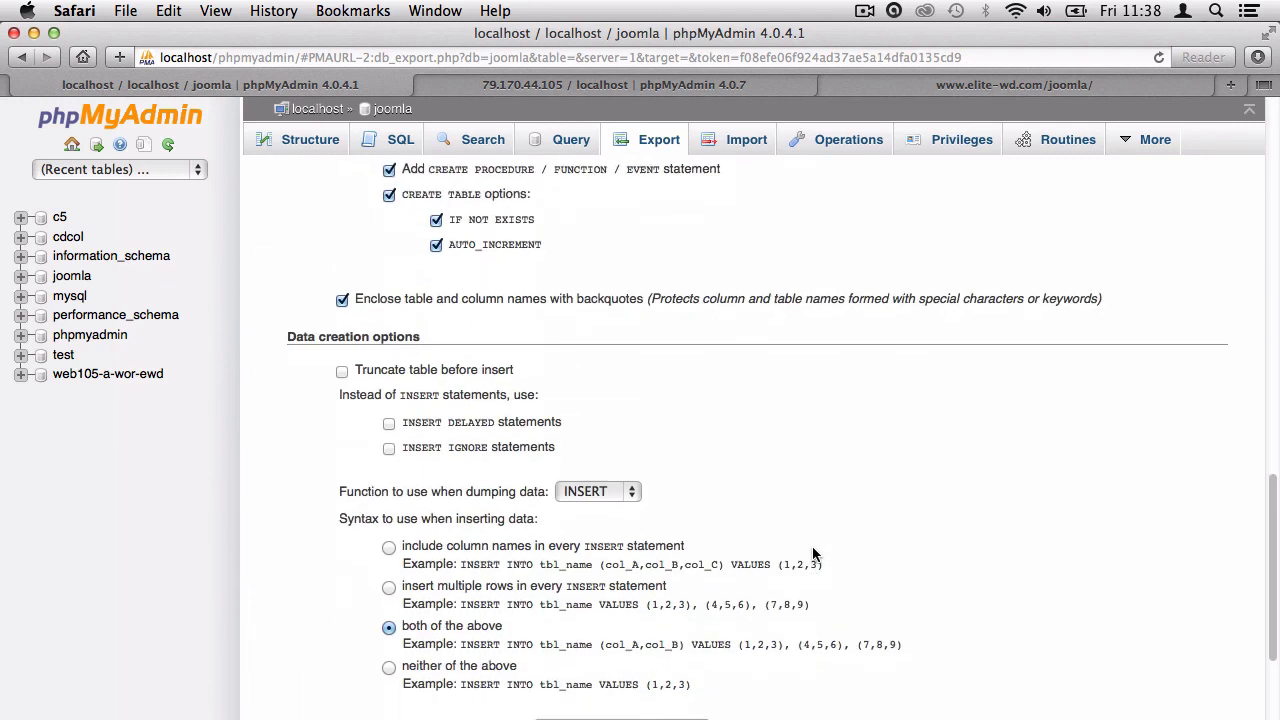
left_click(292, 646)
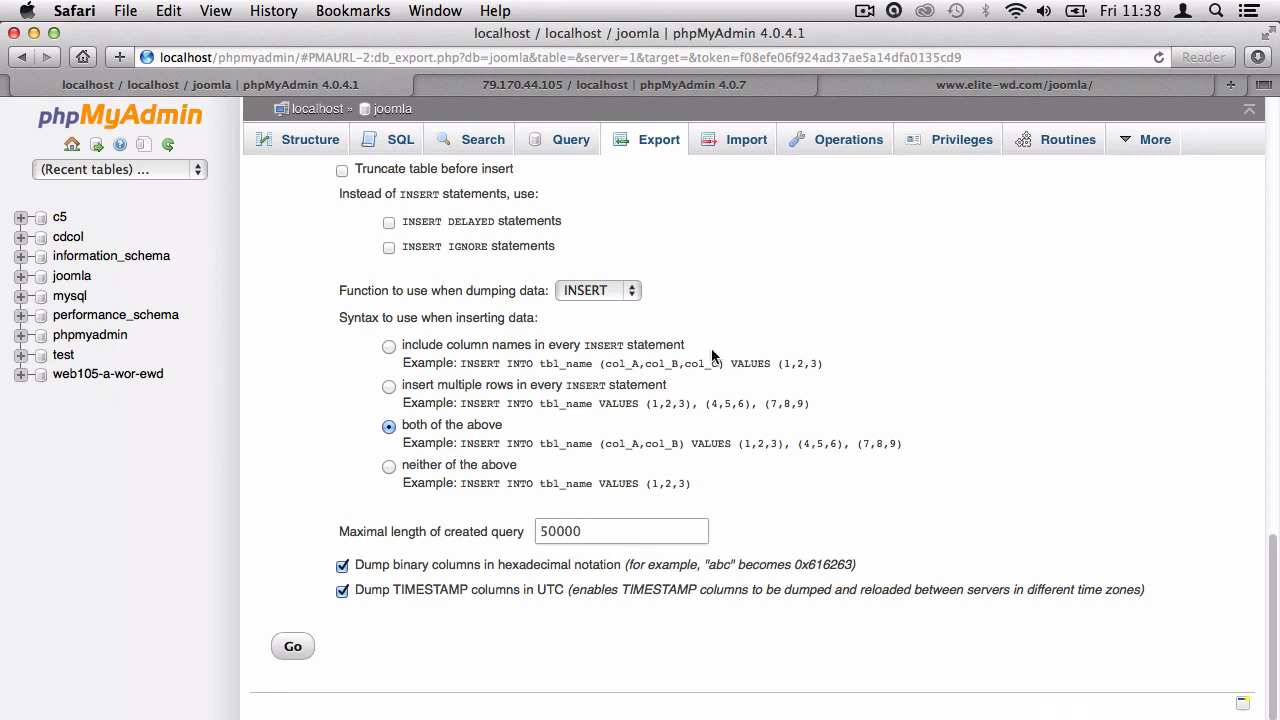
left_click(522, 86)
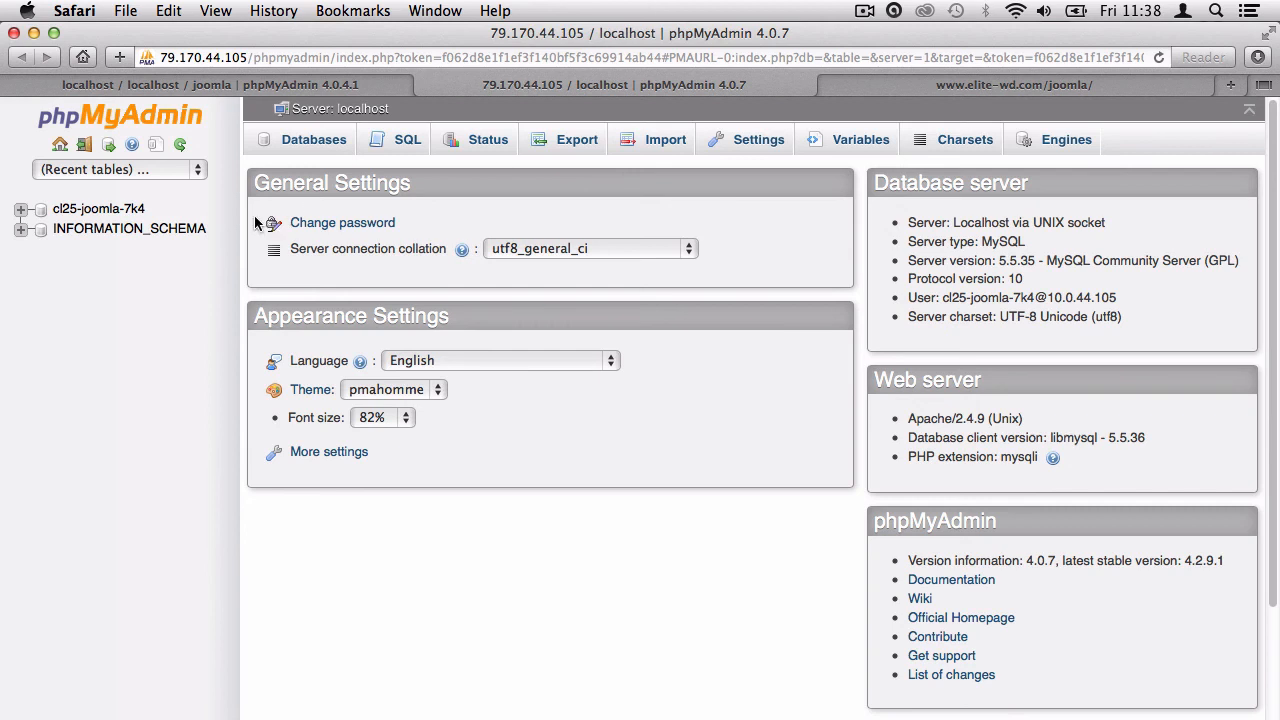
Load the joomla.sql dump into the SQL editor of the remote cl25-joomla-7k4 database.
left_click(104, 212)
left_click(386, 152)
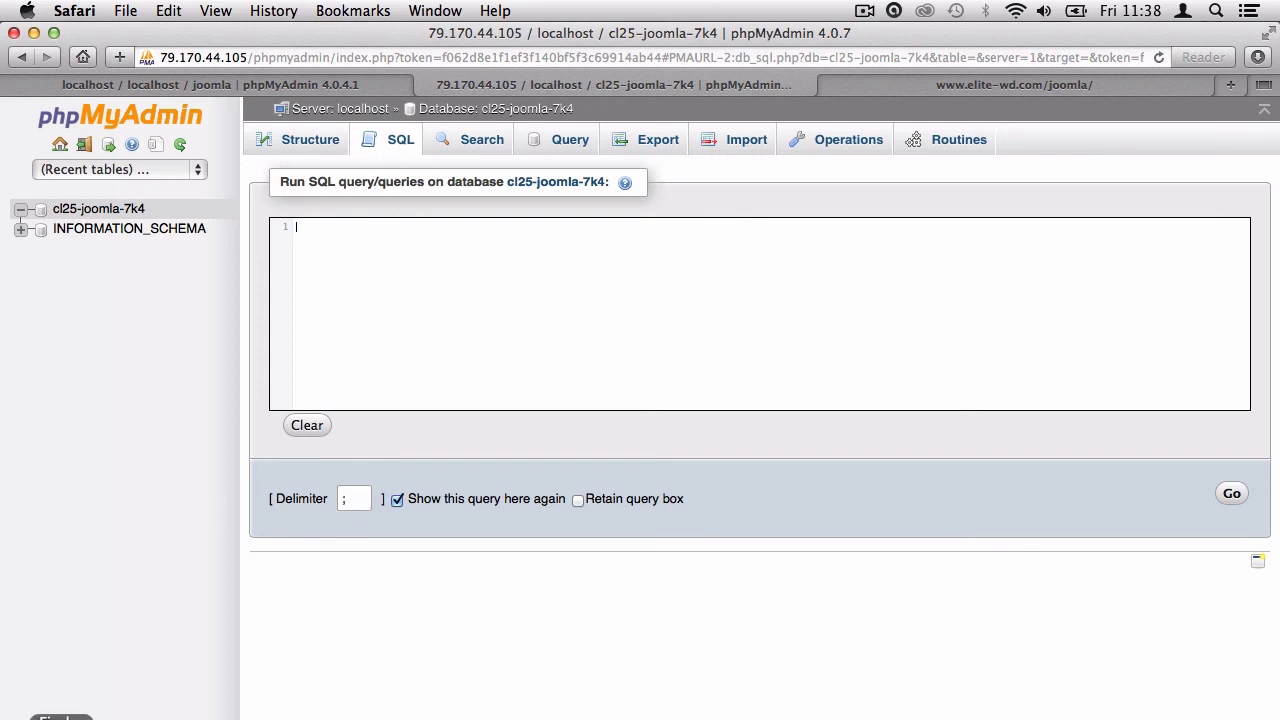
left_click(60, 718)
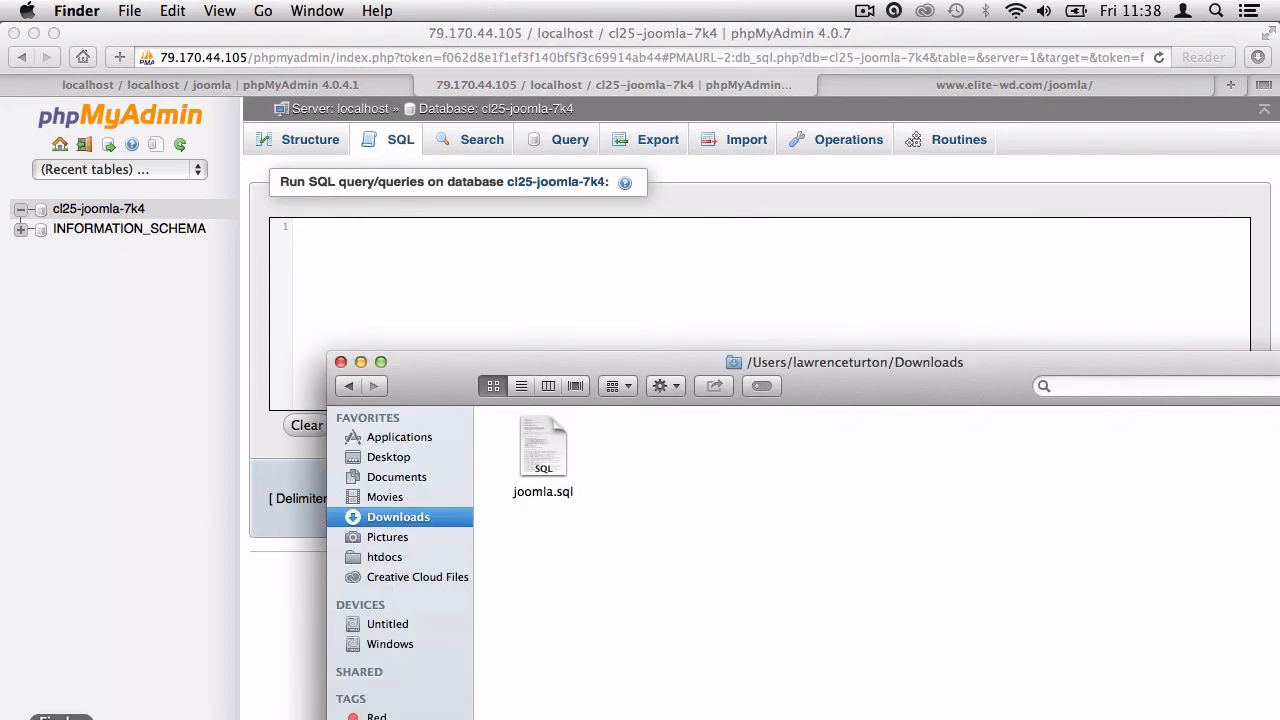
left_click(543, 462)
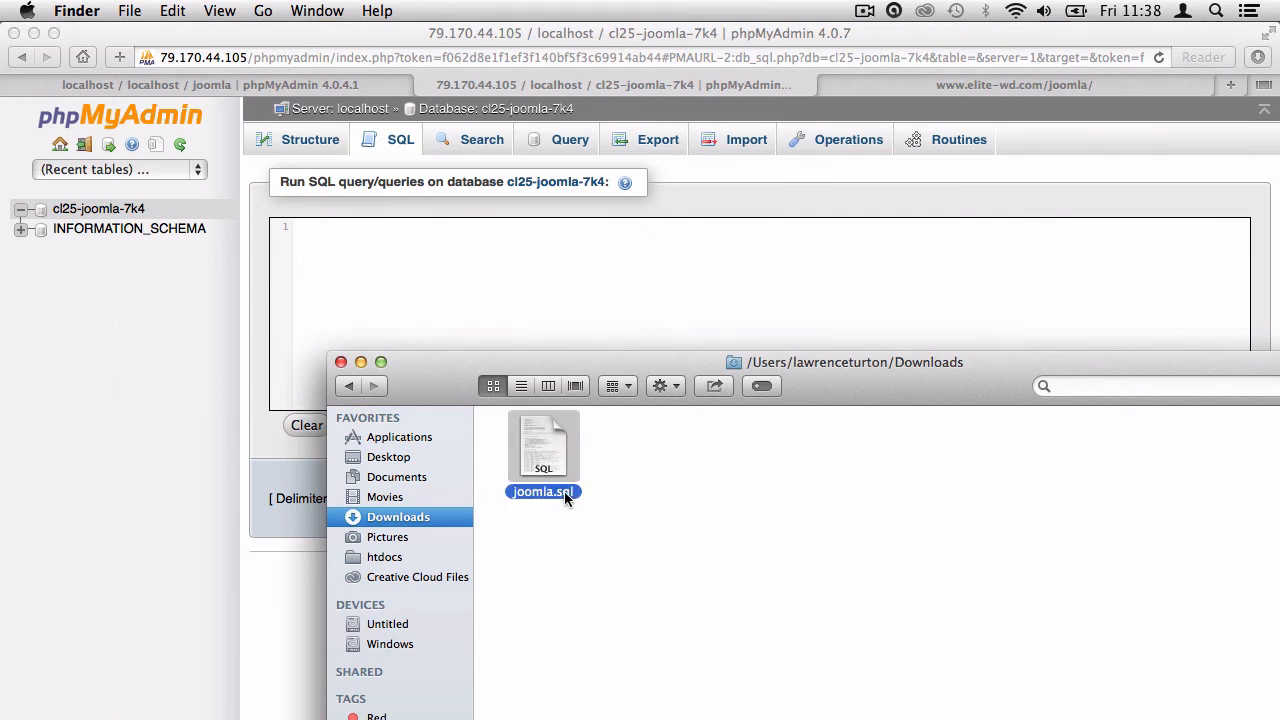
left_click_drag(543, 455, 363, 252)
left_click(334, 345)
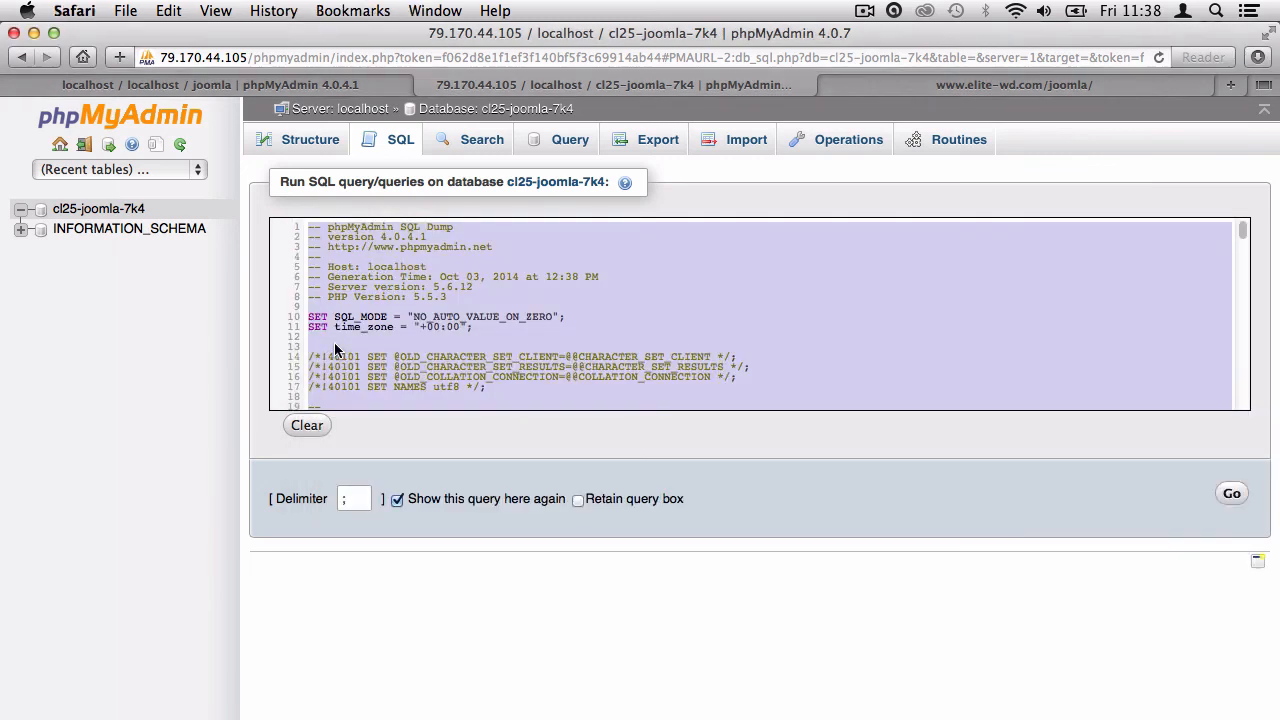
left_click(337, 333)
Delete the CREATE DATABASE and USE joomla lines, then run the SQL to import the tables.
scroll(415, 380, "down", 5)
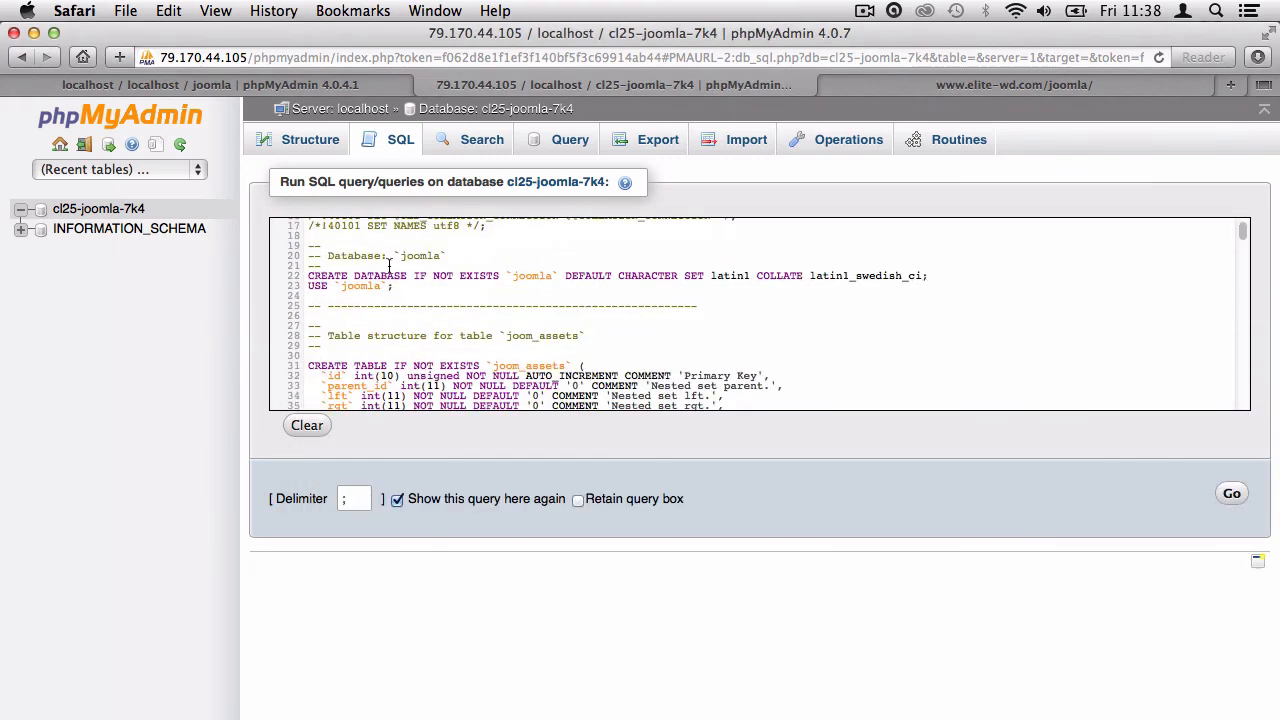
left_click_drag(327, 256, 446, 256)
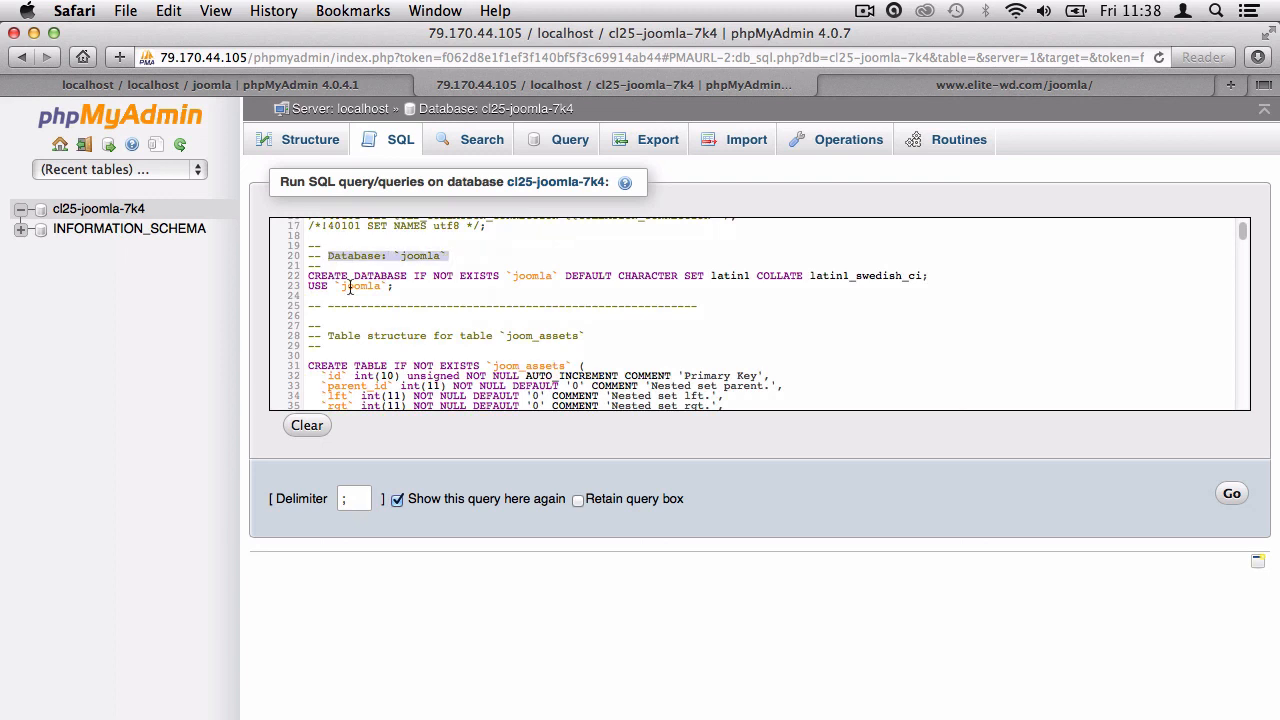
left_click_drag(309, 277, 497, 277)
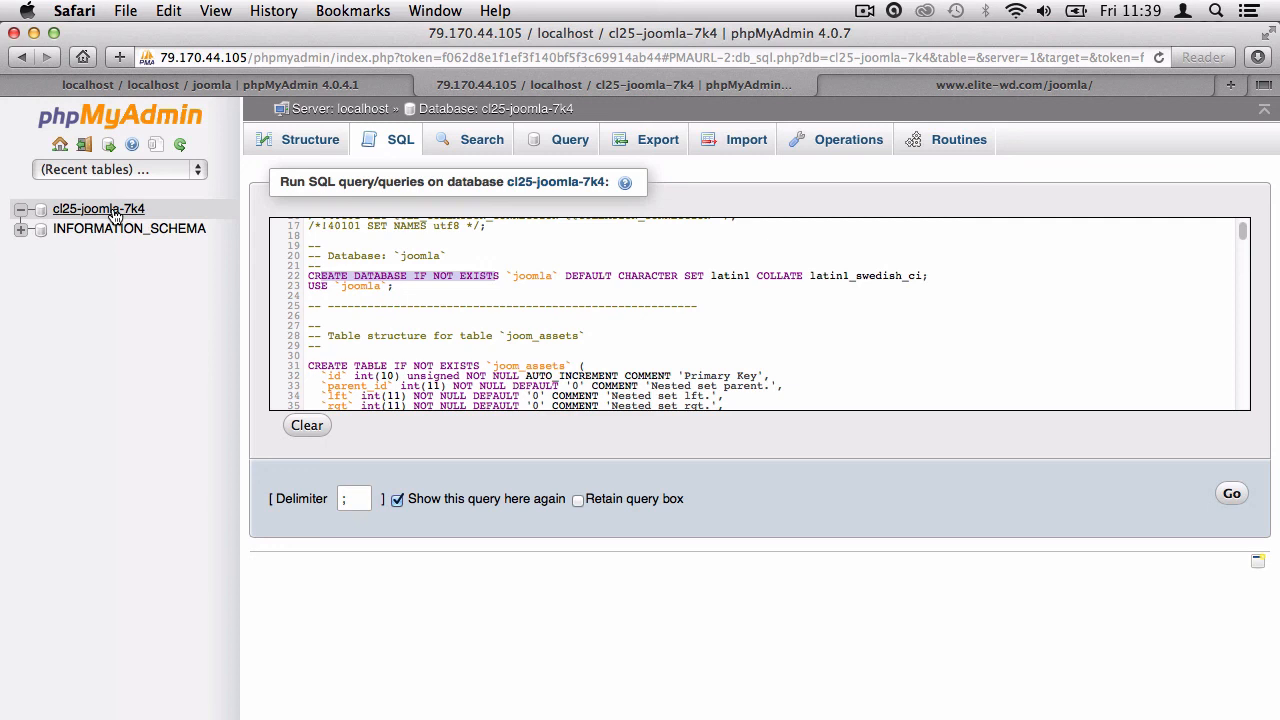
left_click(398, 288)
left_click_drag(384, 290, 276, 241)
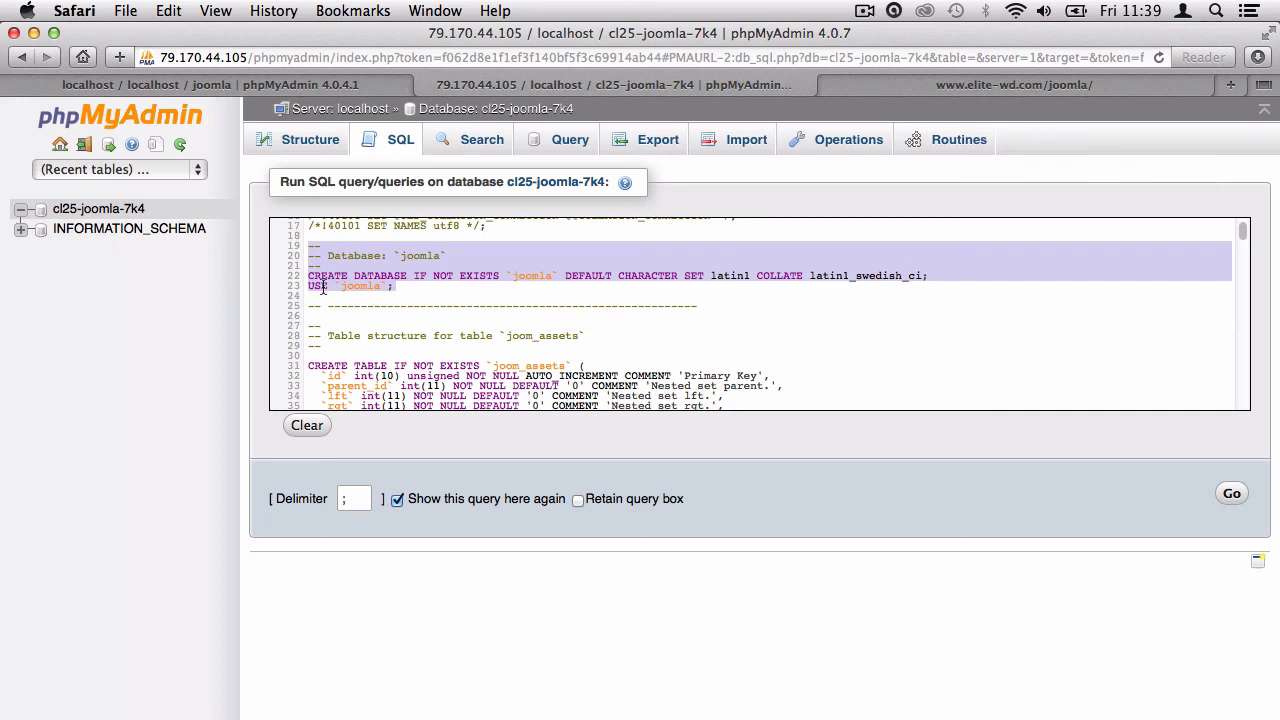
key("BackSpace")
key("BackSpace")
key("BackSpace")
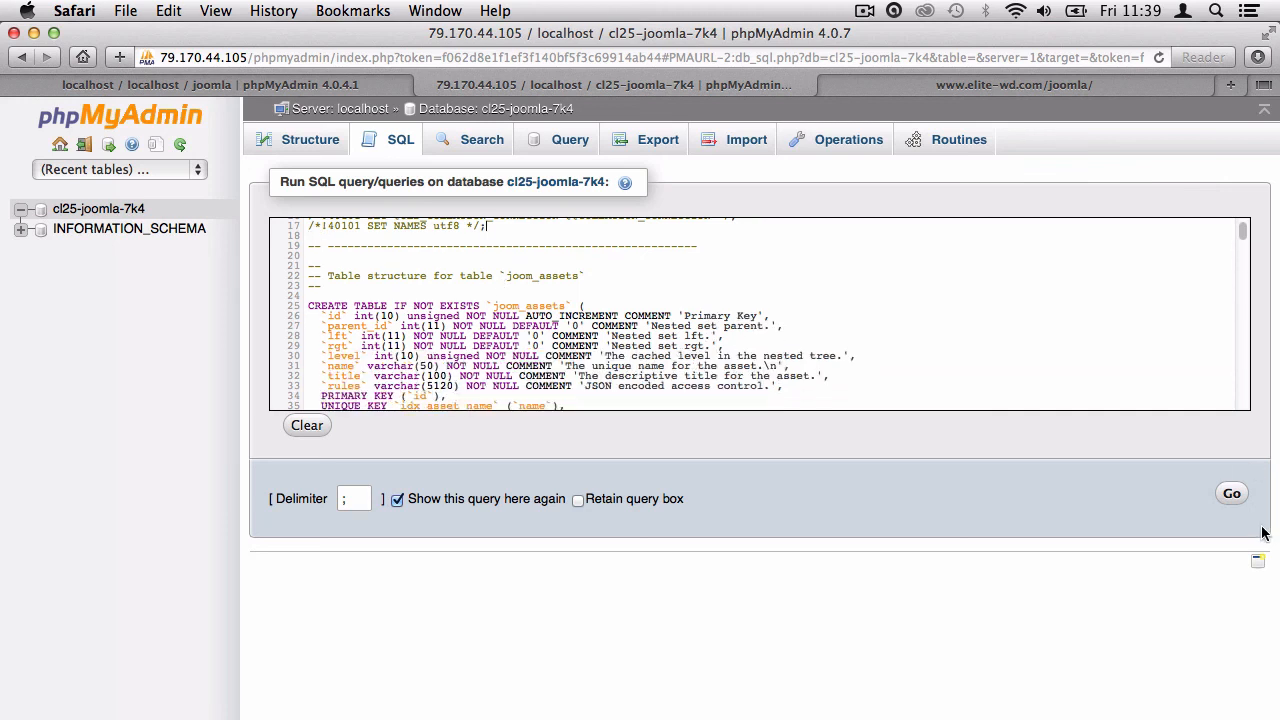
left_click(1233, 496)
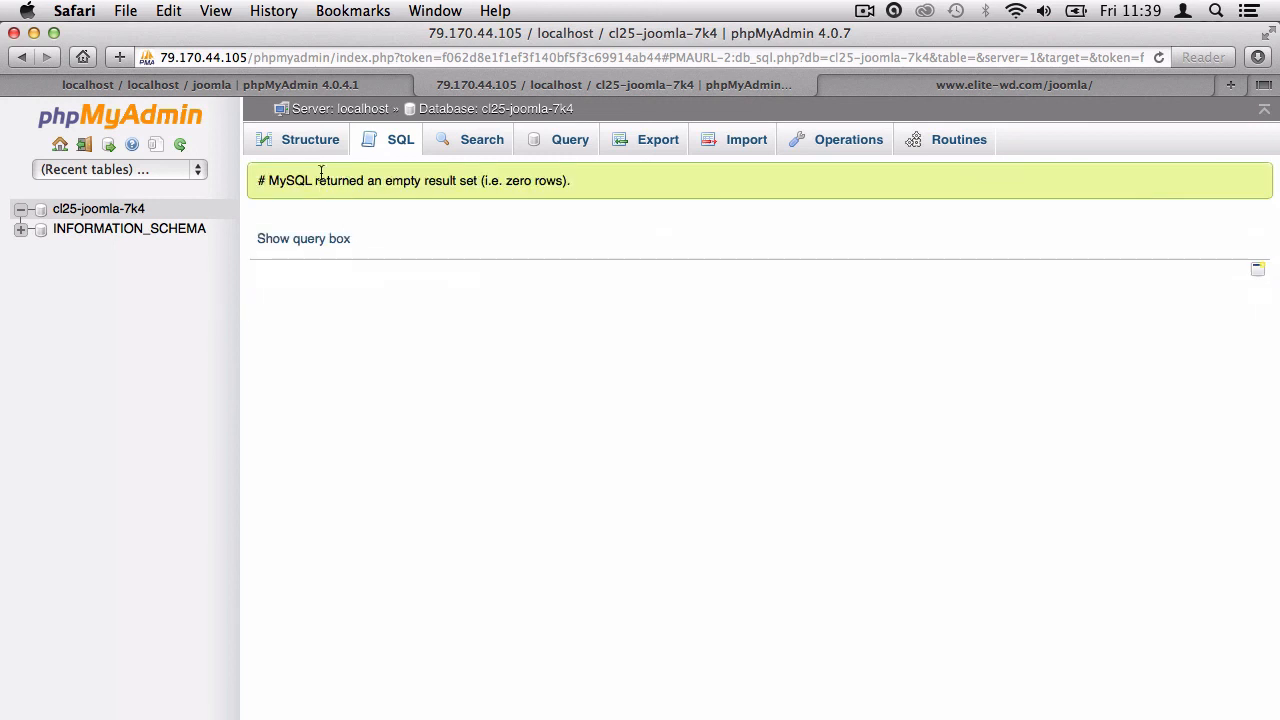
left_click(303, 148)
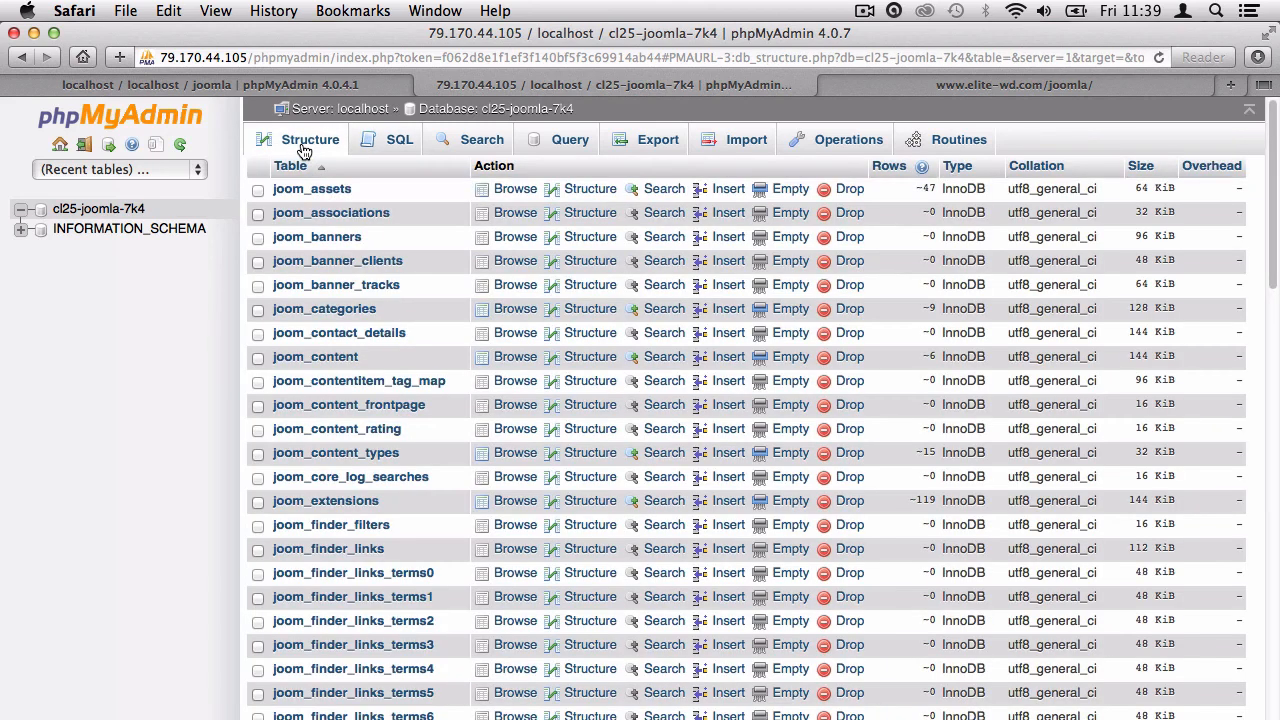
Compare the imported joom_ tables against the local joomla database's table list.
scroll(429, 200, "down", 3)
scroll(429, 193, "down", 5)
scroll(429, 193, "up", 8)
left_click(318, 87)
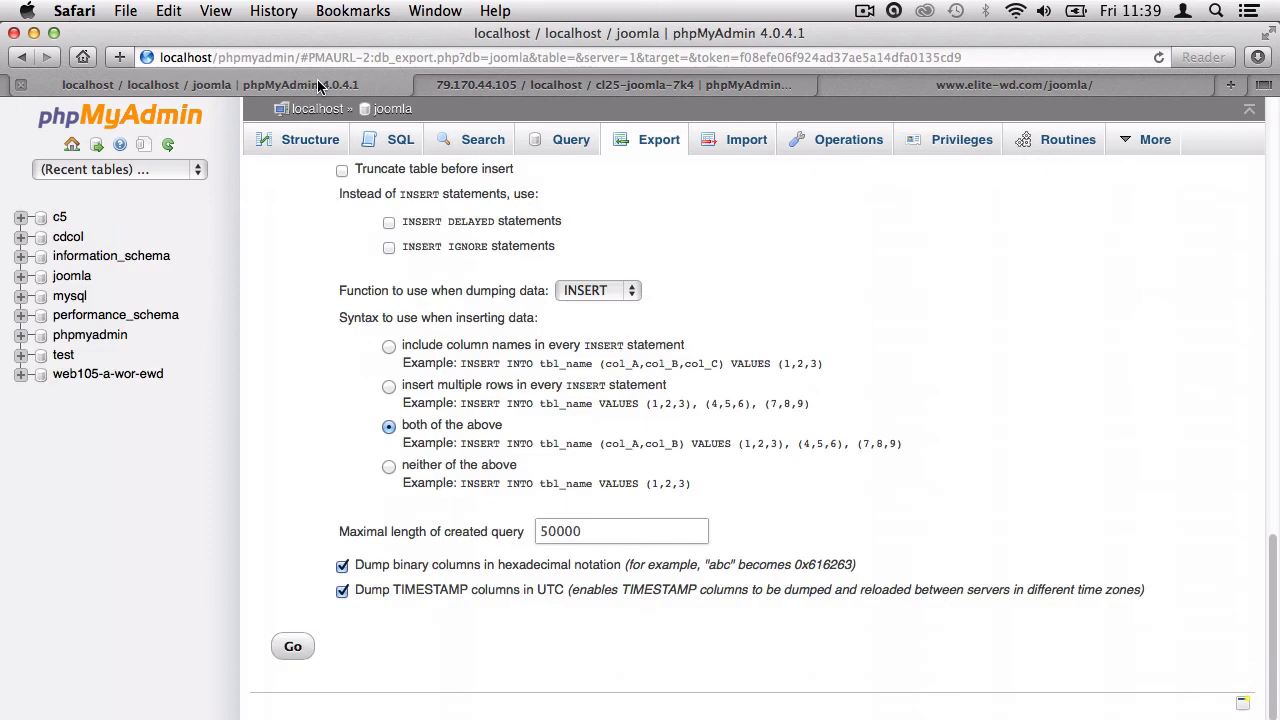
left_click(290, 142)
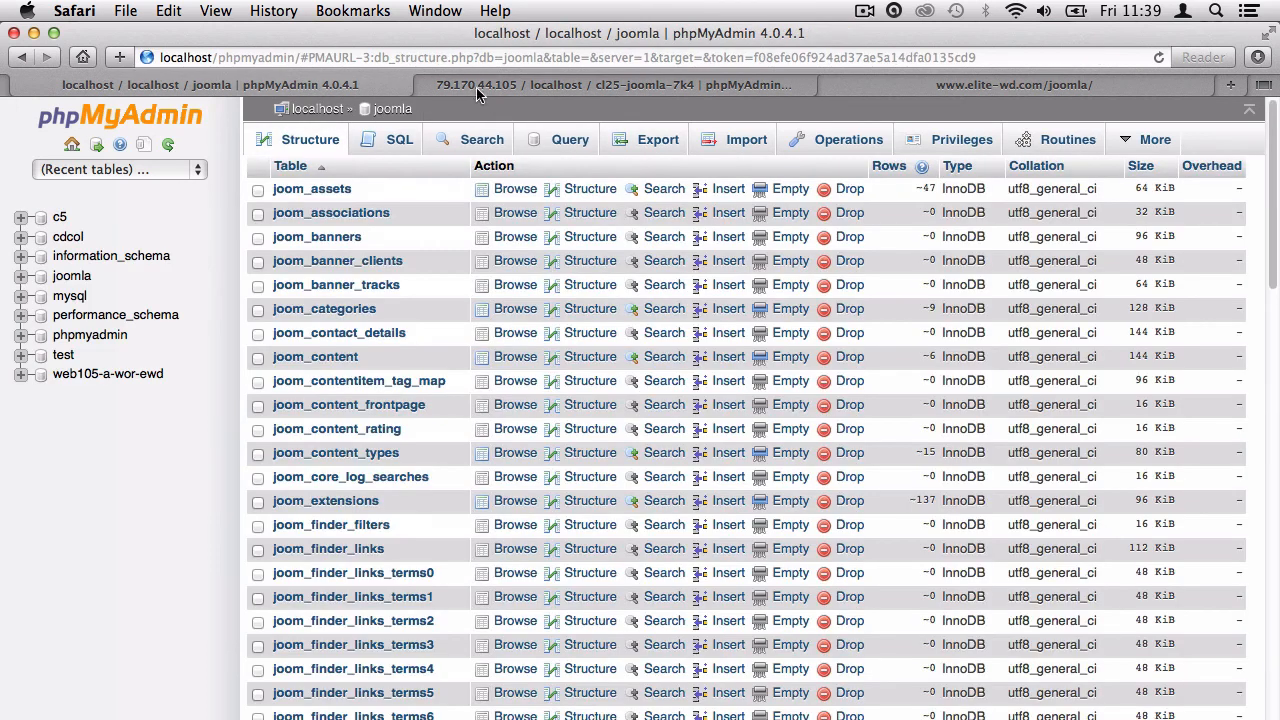
left_click(462, 90)
left_click(306, 88)
left_click(523, 88)
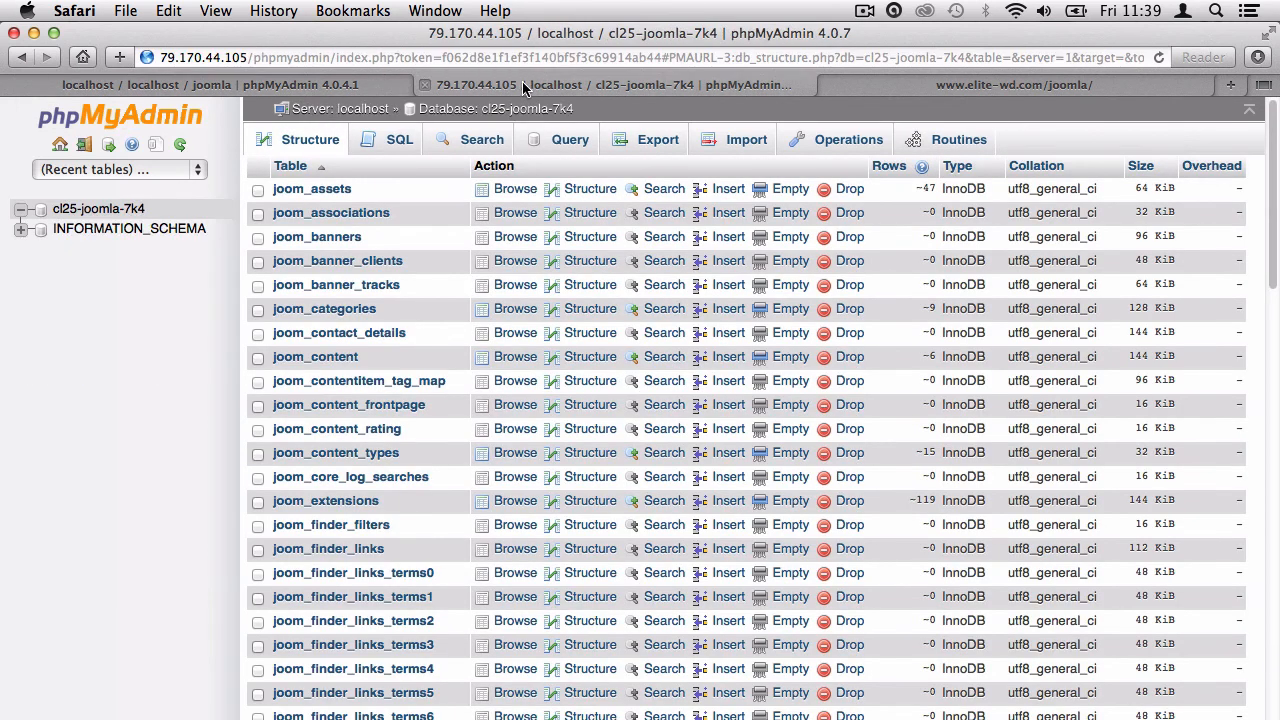
Reload the live site, which still reports 'Could not connect to MySQL'.
left_click(905, 90)
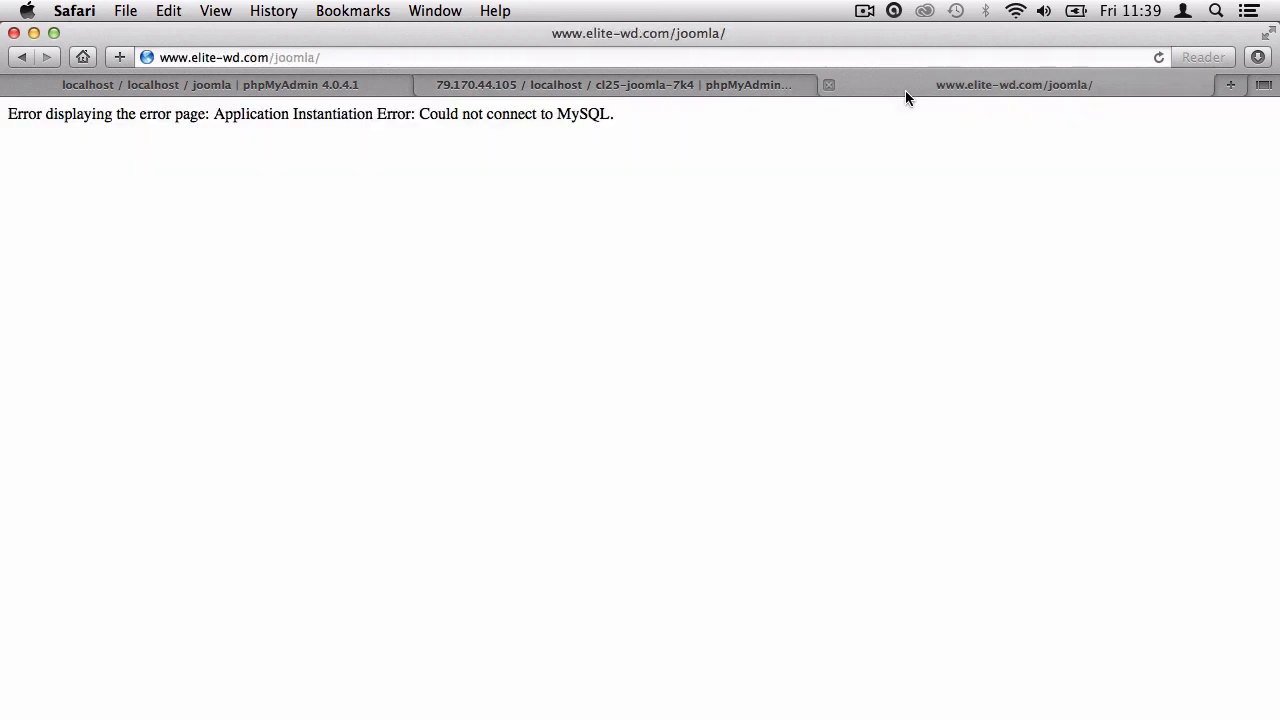
left_click(1159, 58)
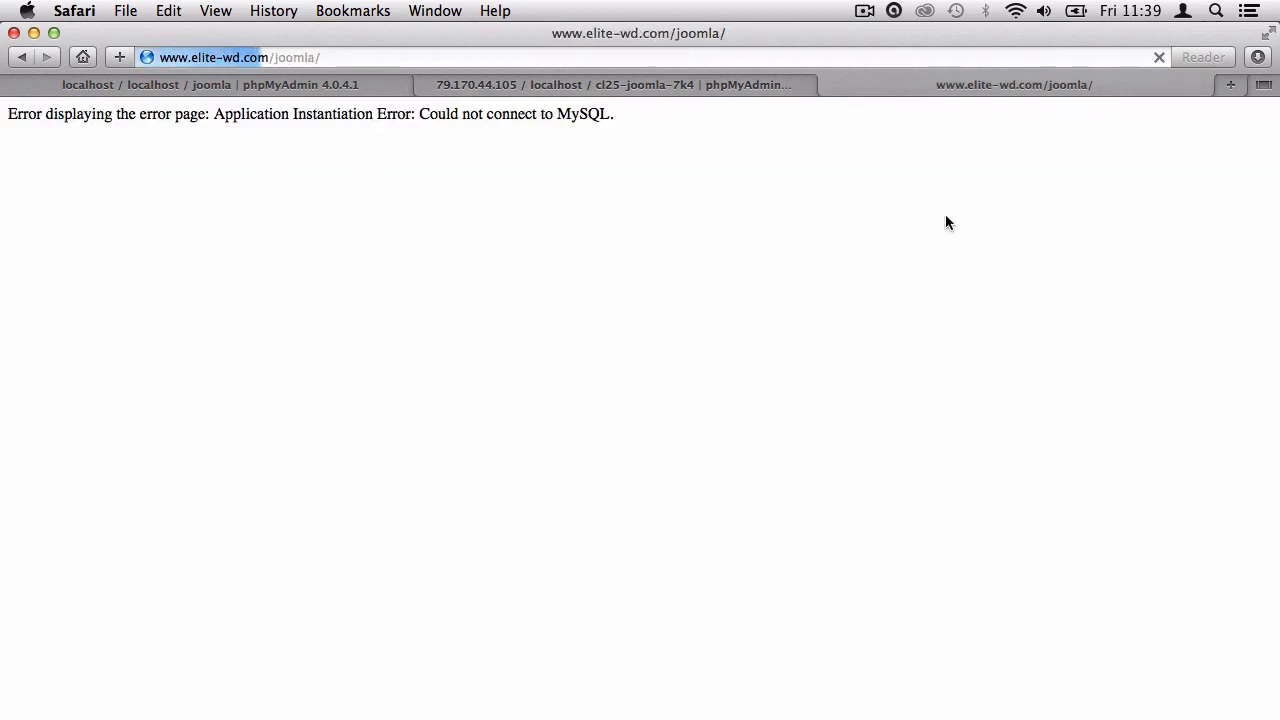
left_click(560, 85)
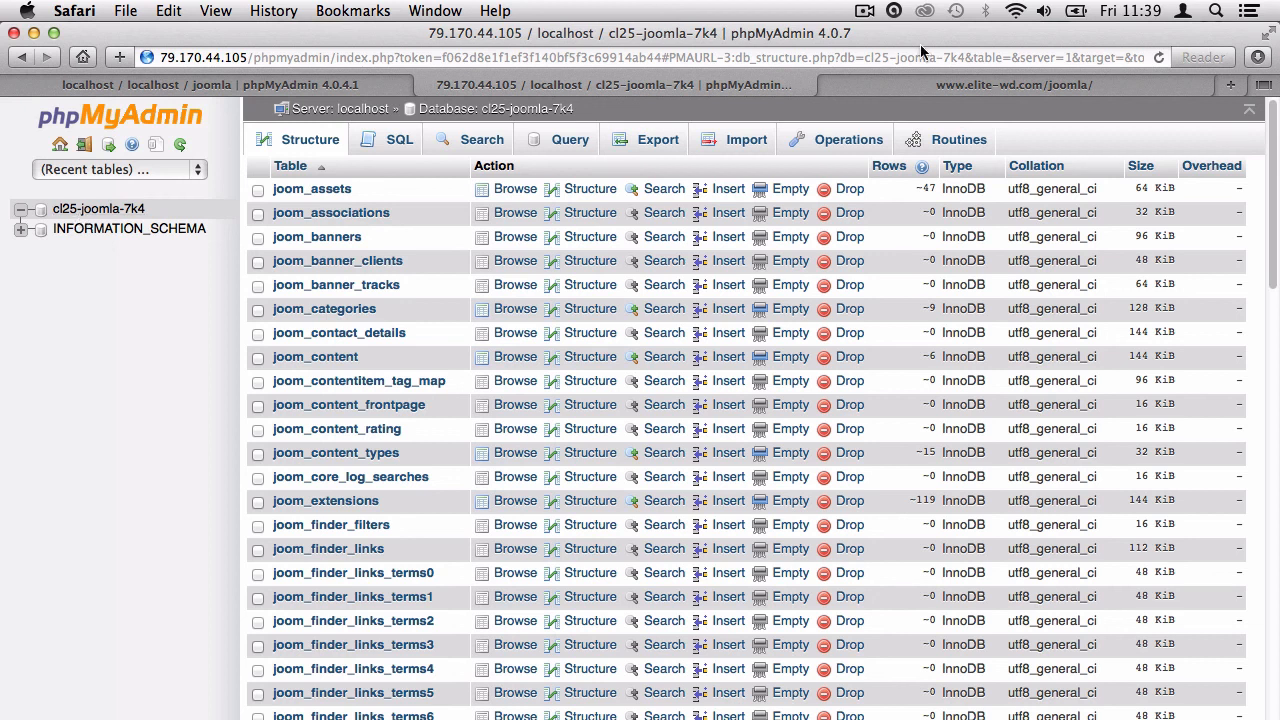
left_click(940, 85)
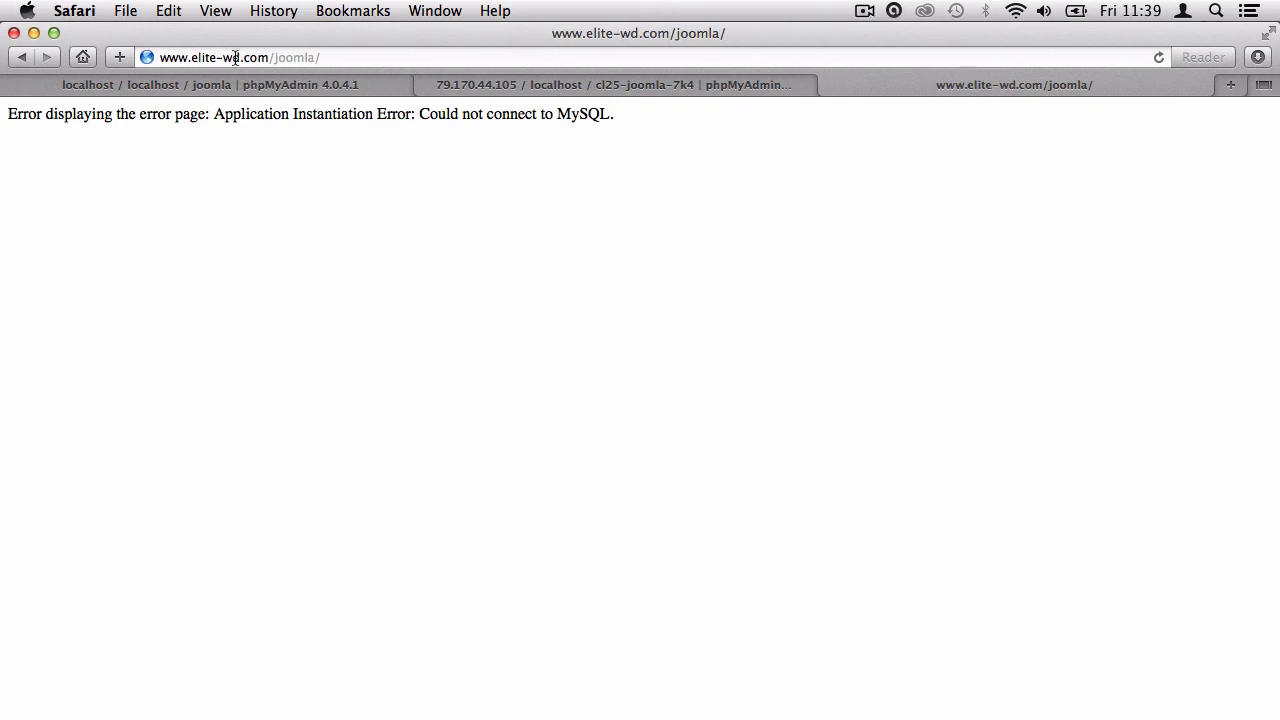
key("super+l")
key("Return")
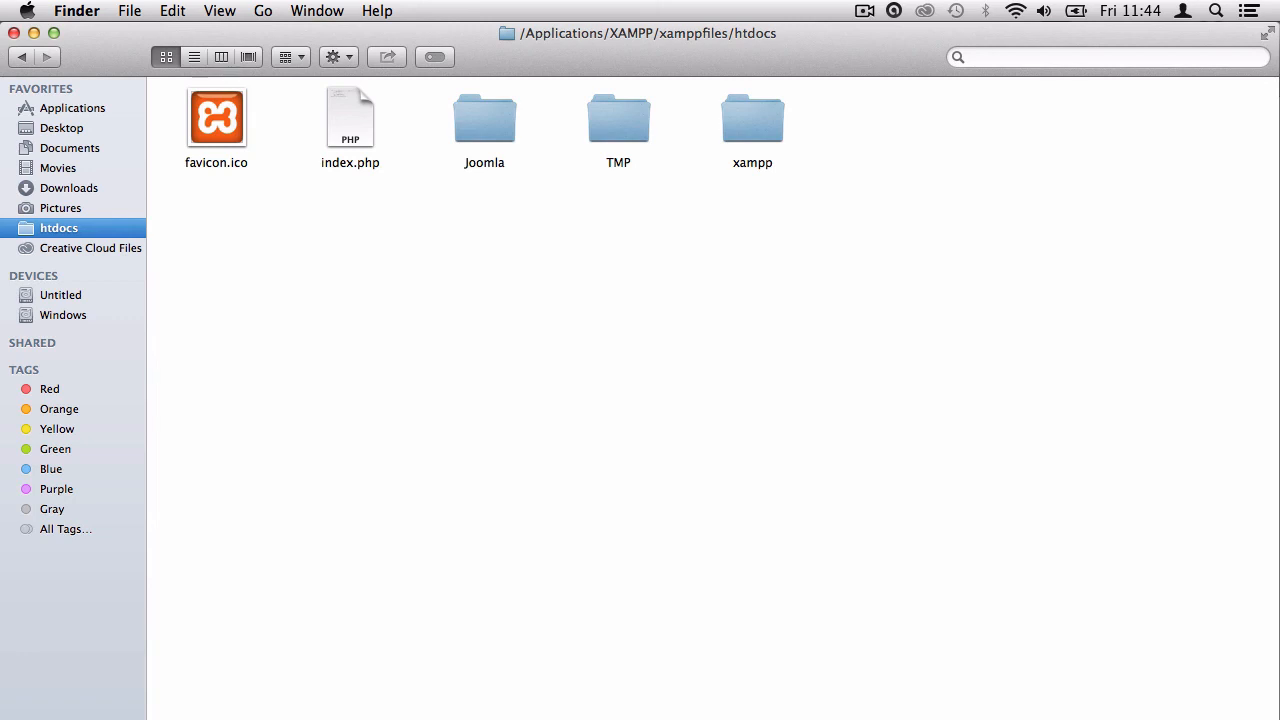
Open configuration.php and set $user to the remote user and $db to cl25-joomla-7k4.
double_click(479, 131)
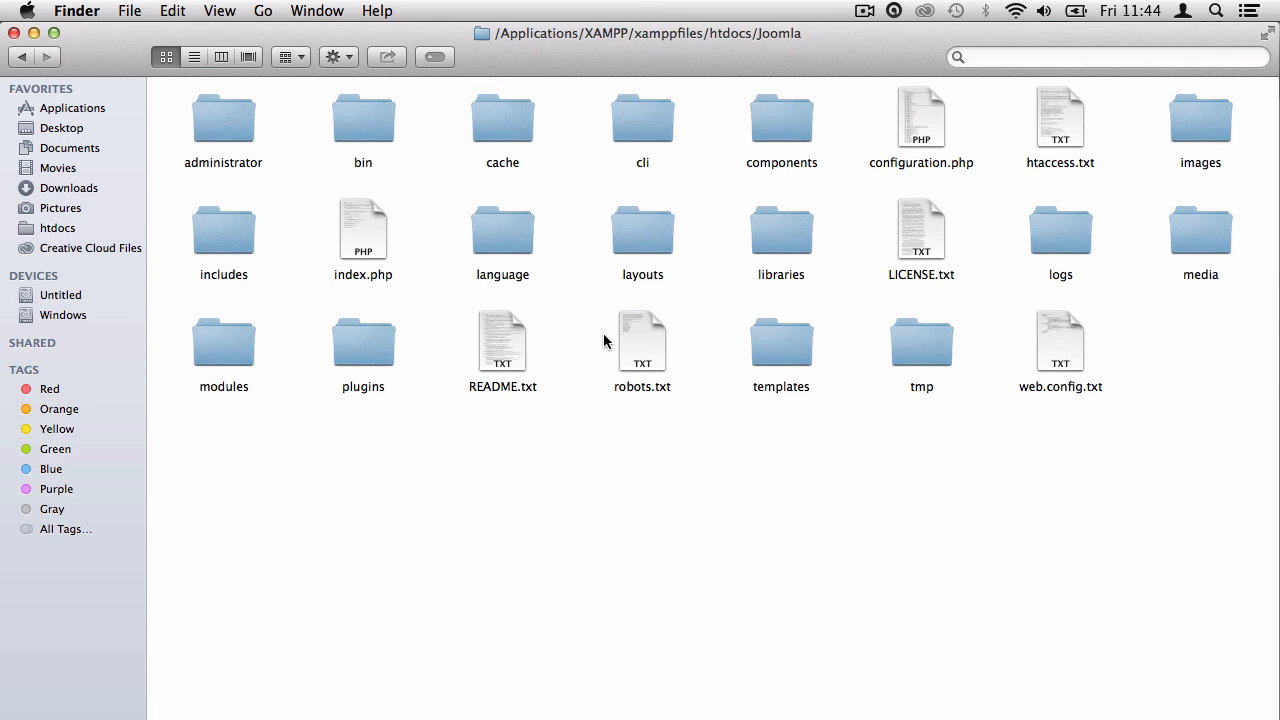
left_click(919, 125)
double_click(927, 139)
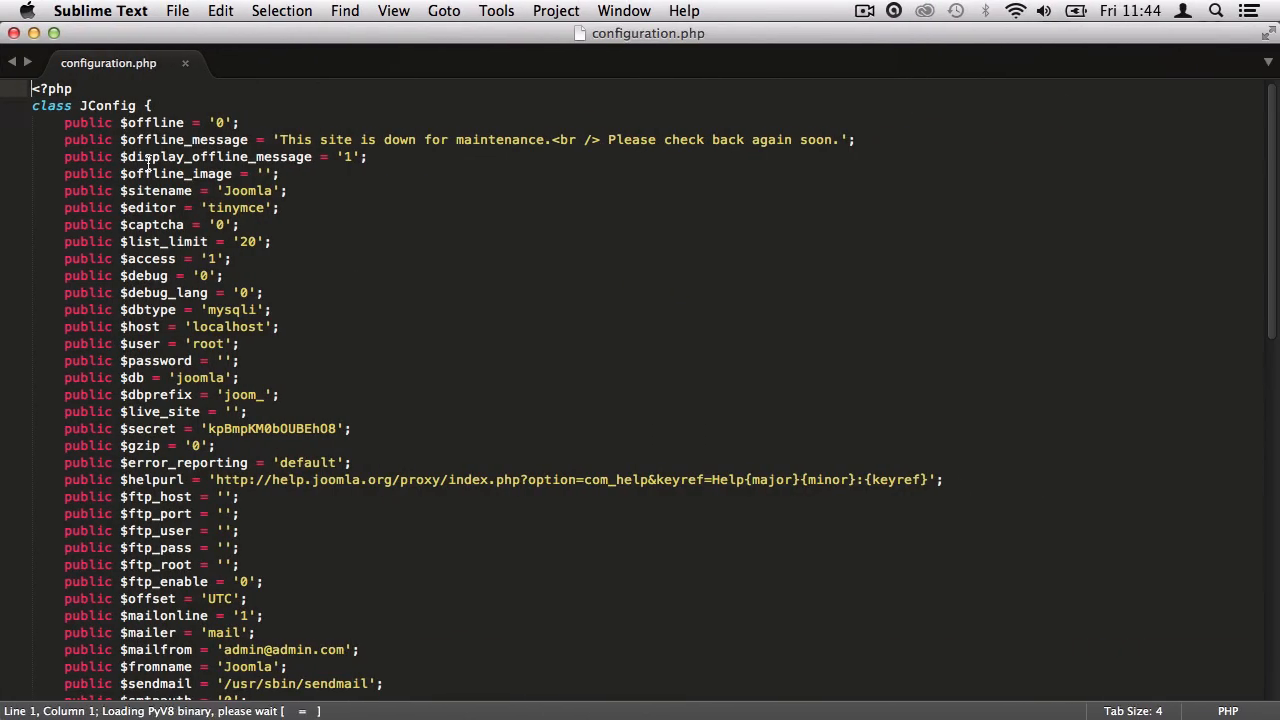
left_click_drag(120, 310, 265, 328)
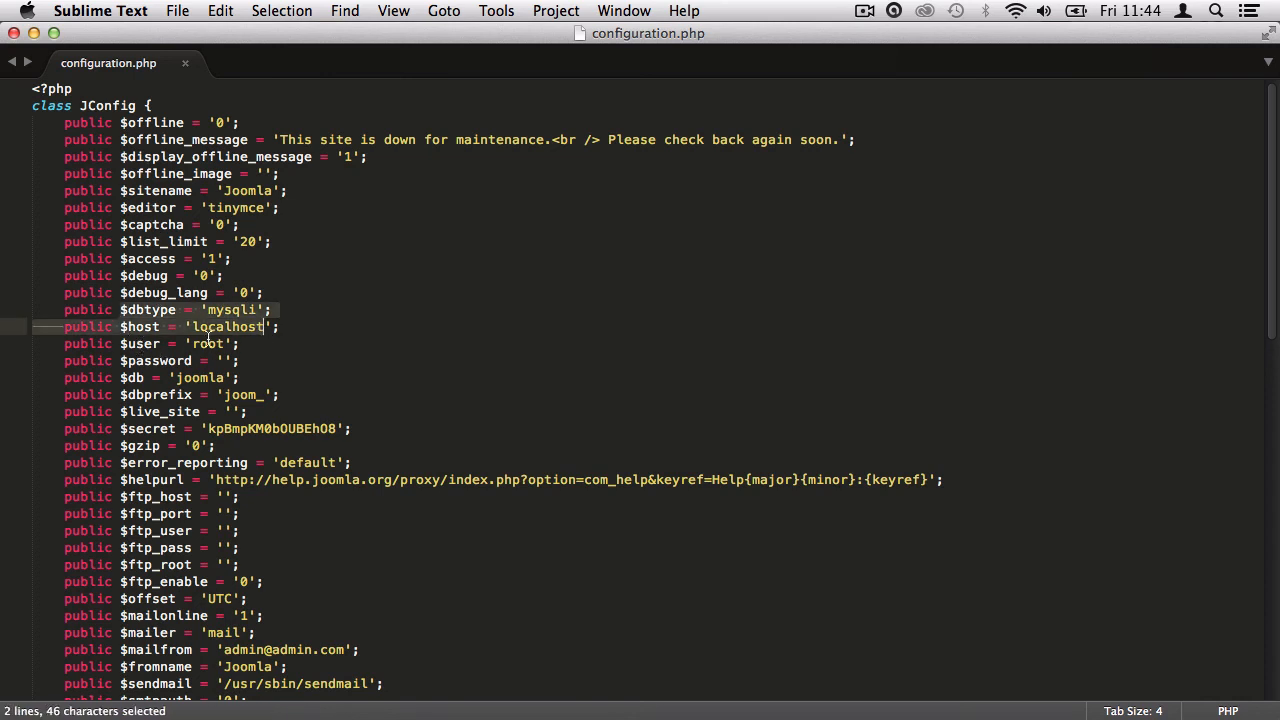
double_click(210, 343)
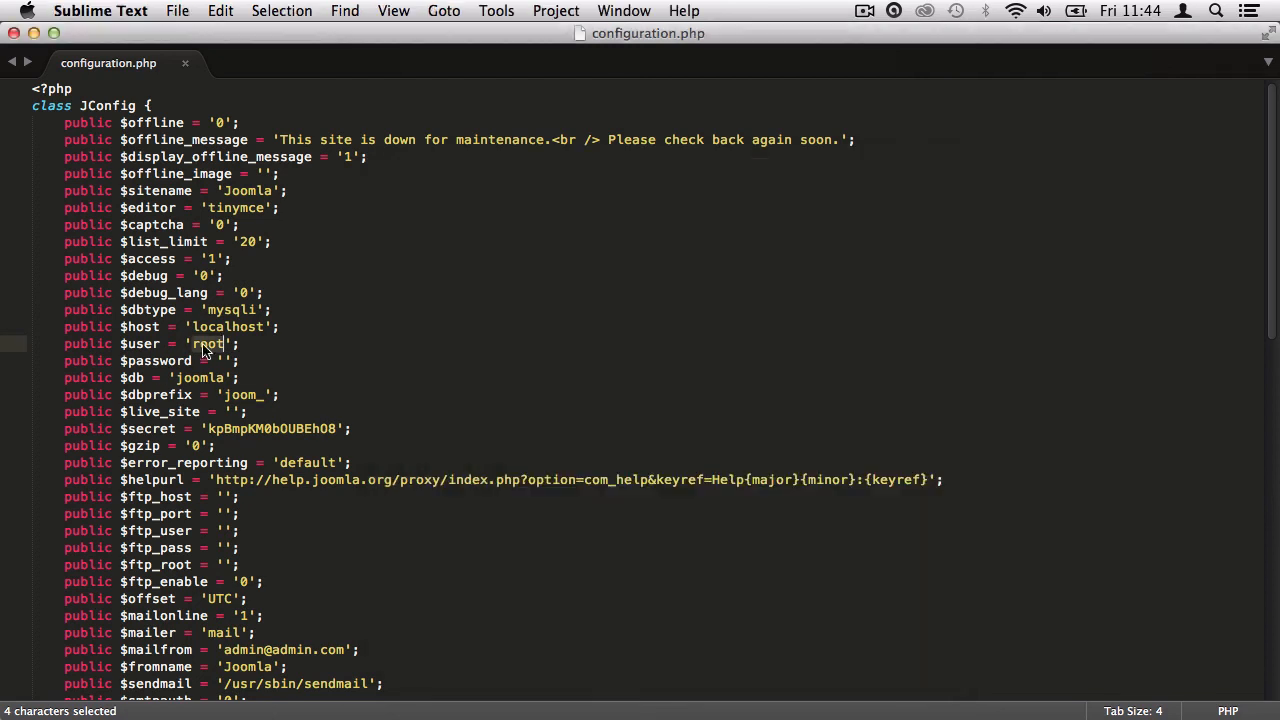
type("cl25-joomla-7k4")
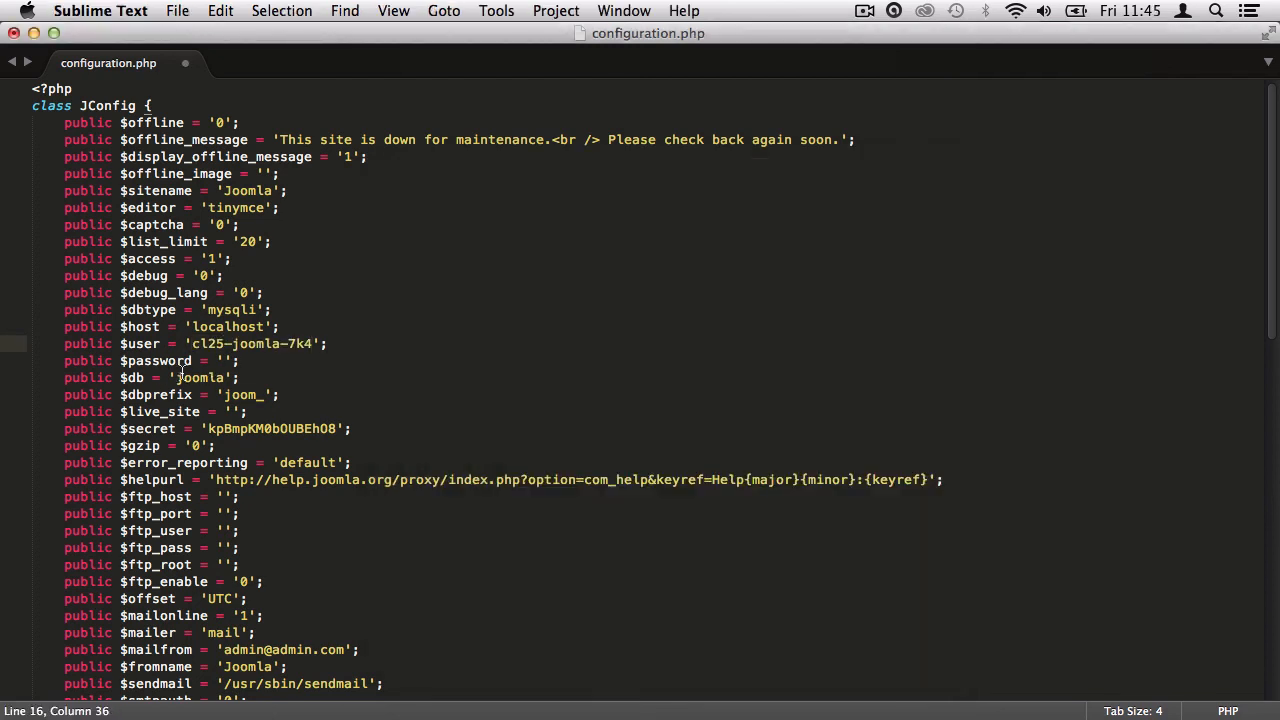
left_click_drag(177, 378, 224, 378)
key("super+v")
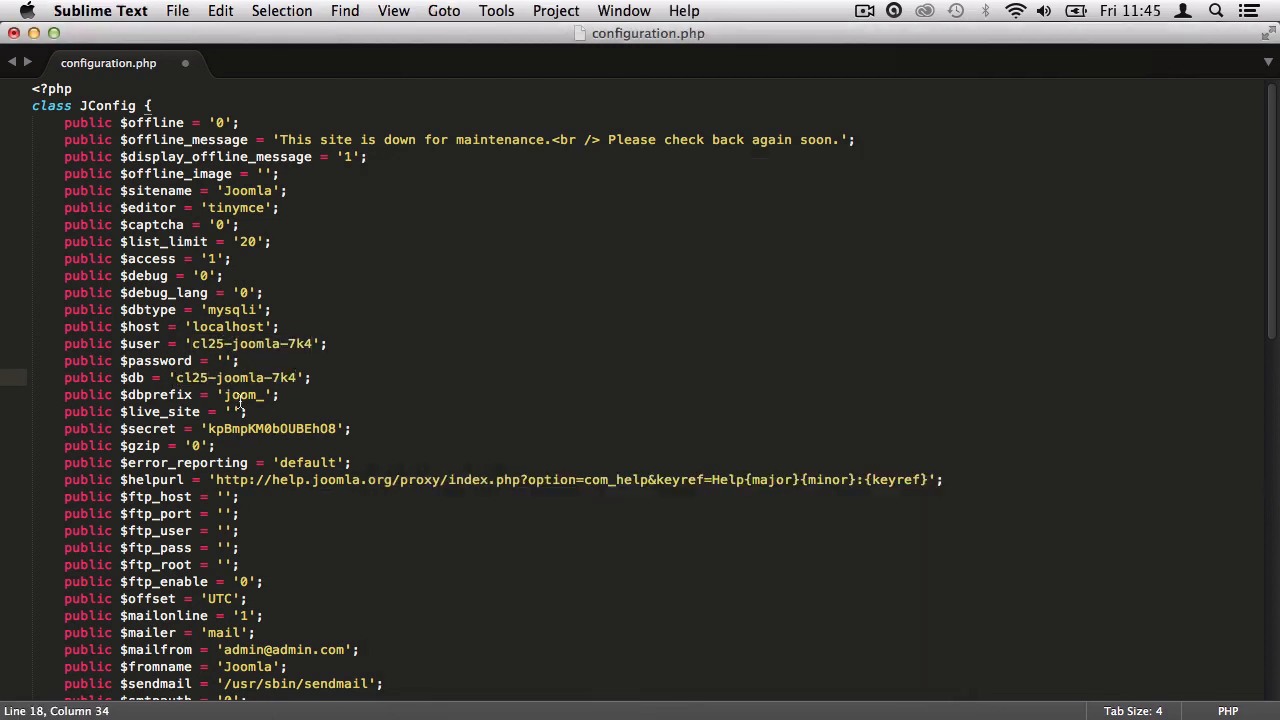
Copy the remote database password from the notes into $password and save configuration.php.
left_click(226, 360)
left_click(237, 718)
left_click_drag(483, 290, 349, 274)
left_click(513, 286)
mouse_move(466, 284)
left_mouse_down()
mouse_move(405, 284)
mouse_move(455, 283)
left_mouse_up()
key("super+c")
left_click(218, 390)
key("super+v")
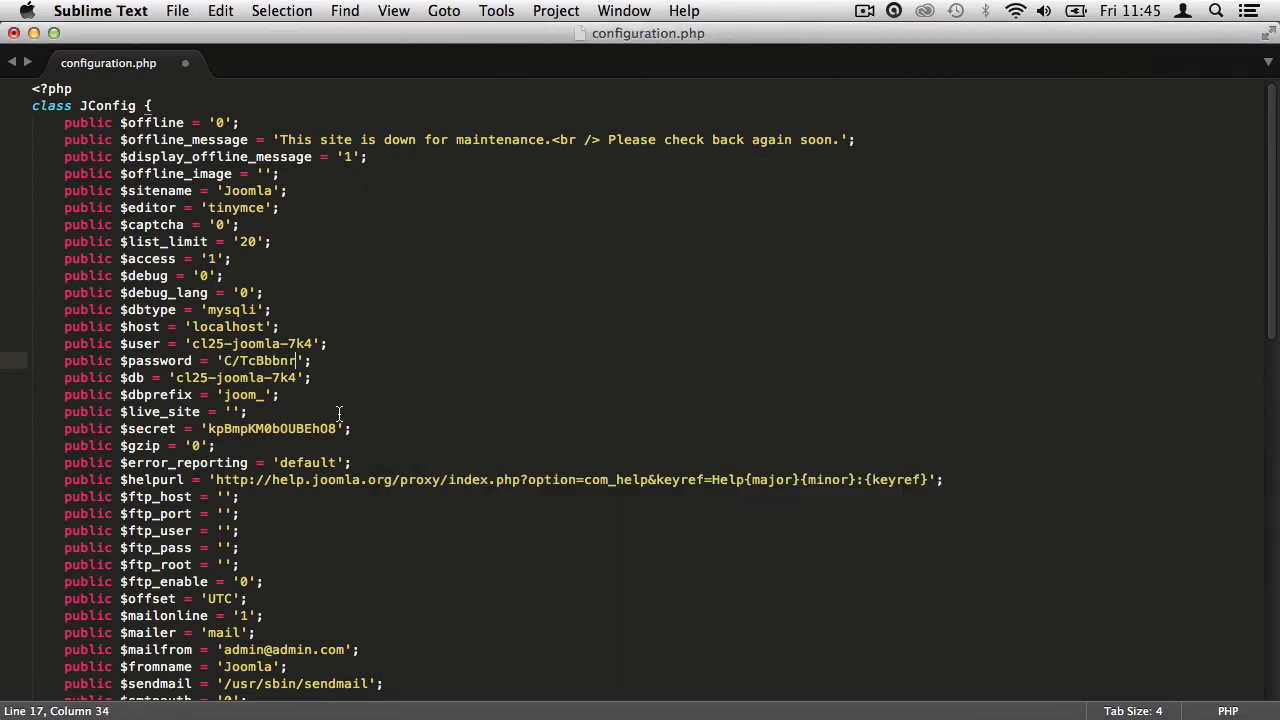
key("super+s")
type("********")
key("Return")
Upload the edited configuration.php to the remote joomla folder, overwriting the existing file.
key("super+Tab")
scroll(126, 379, "down", 5)
left_click(76, 352)
right_click(163, 343)
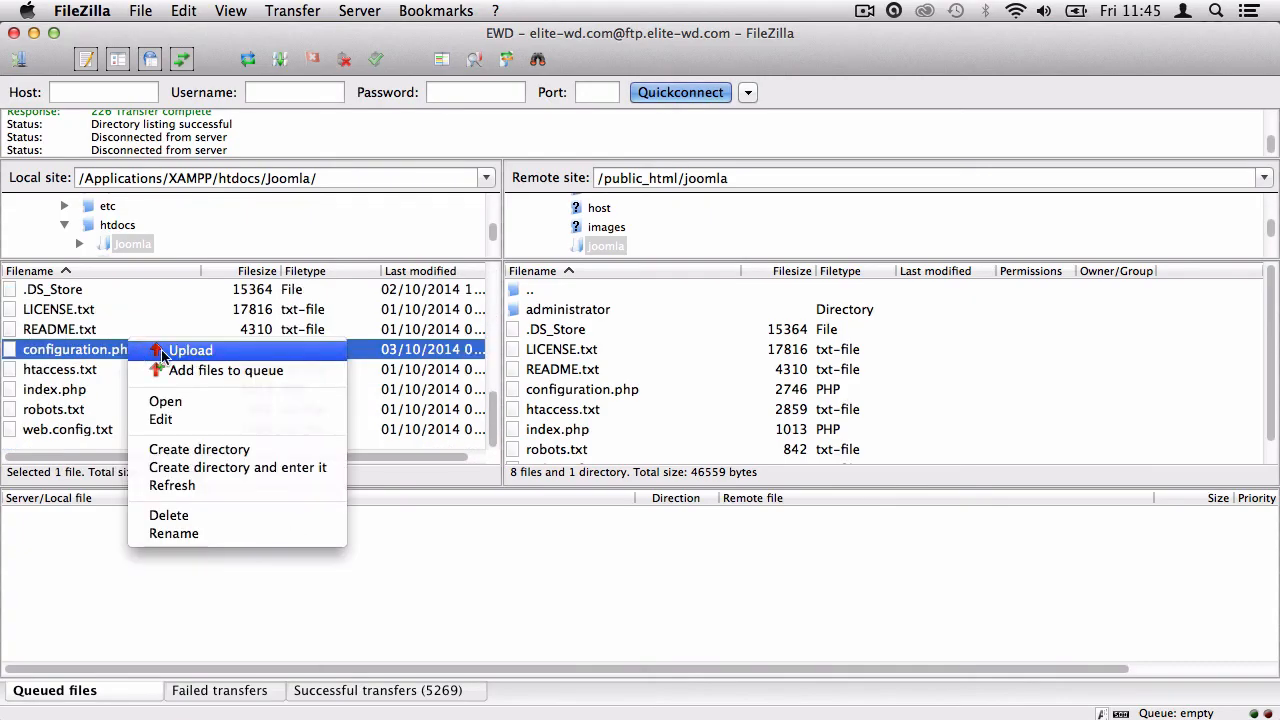
left_click(175, 348)
left_click(966, 526)
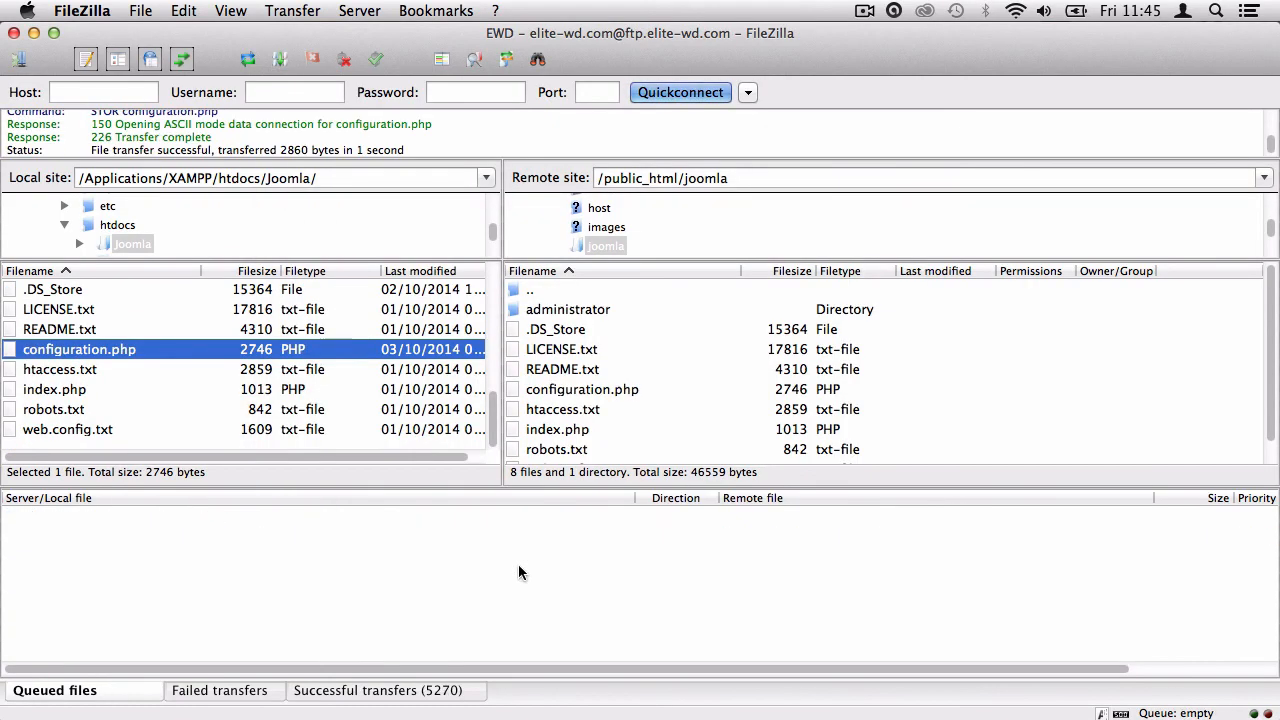
Reload the live site, check the Author Login and About pages, then load administrator/.
left_click(543, 717)
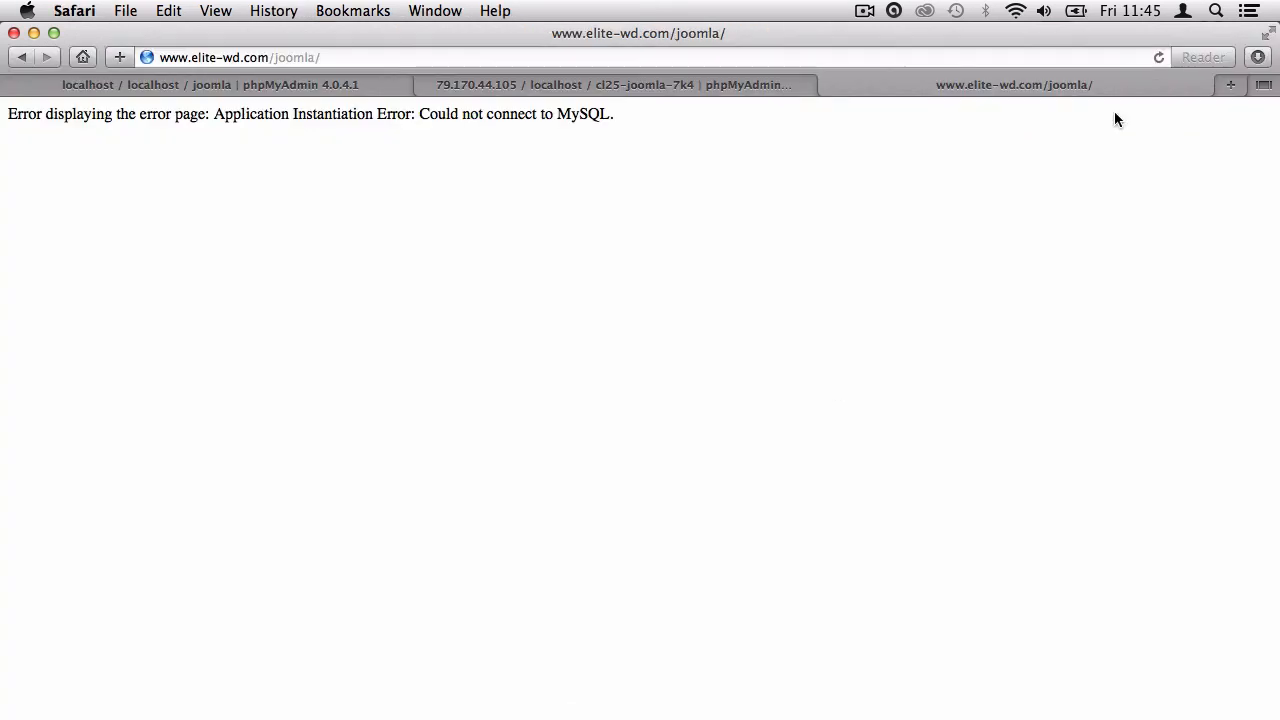
left_click(1159, 57)
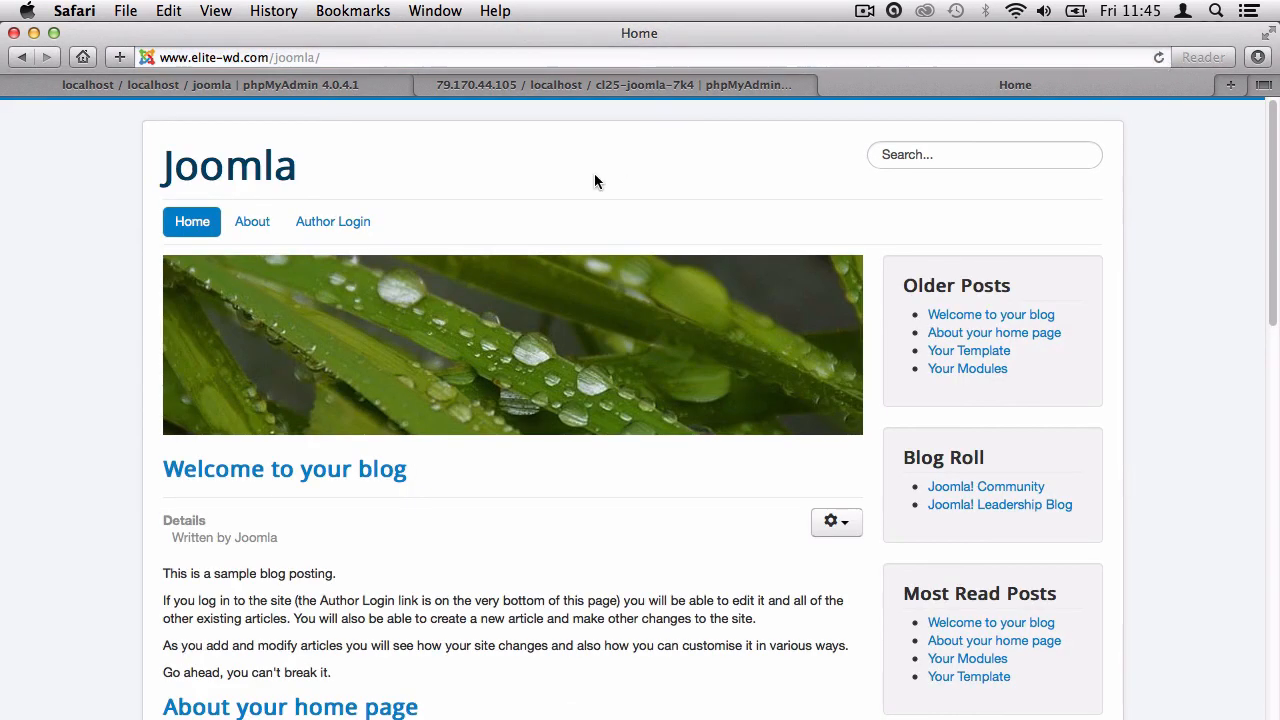
left_click(300, 222)
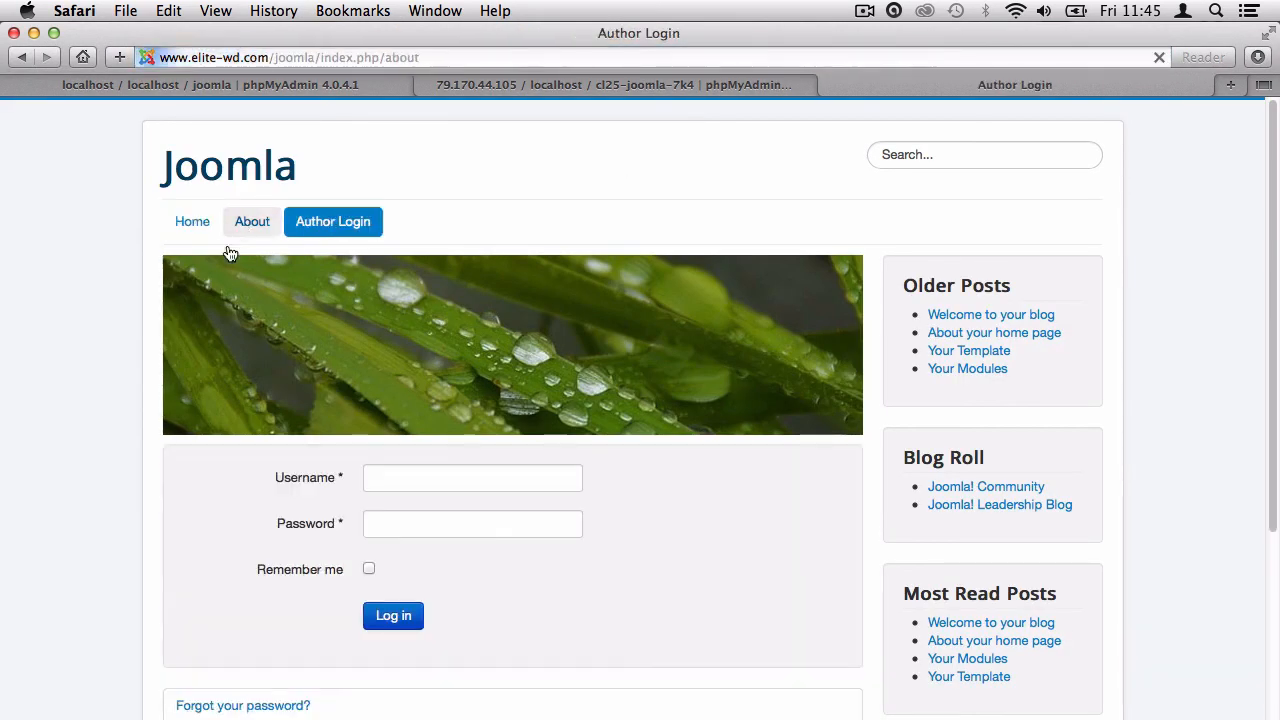
left_click(252, 221)
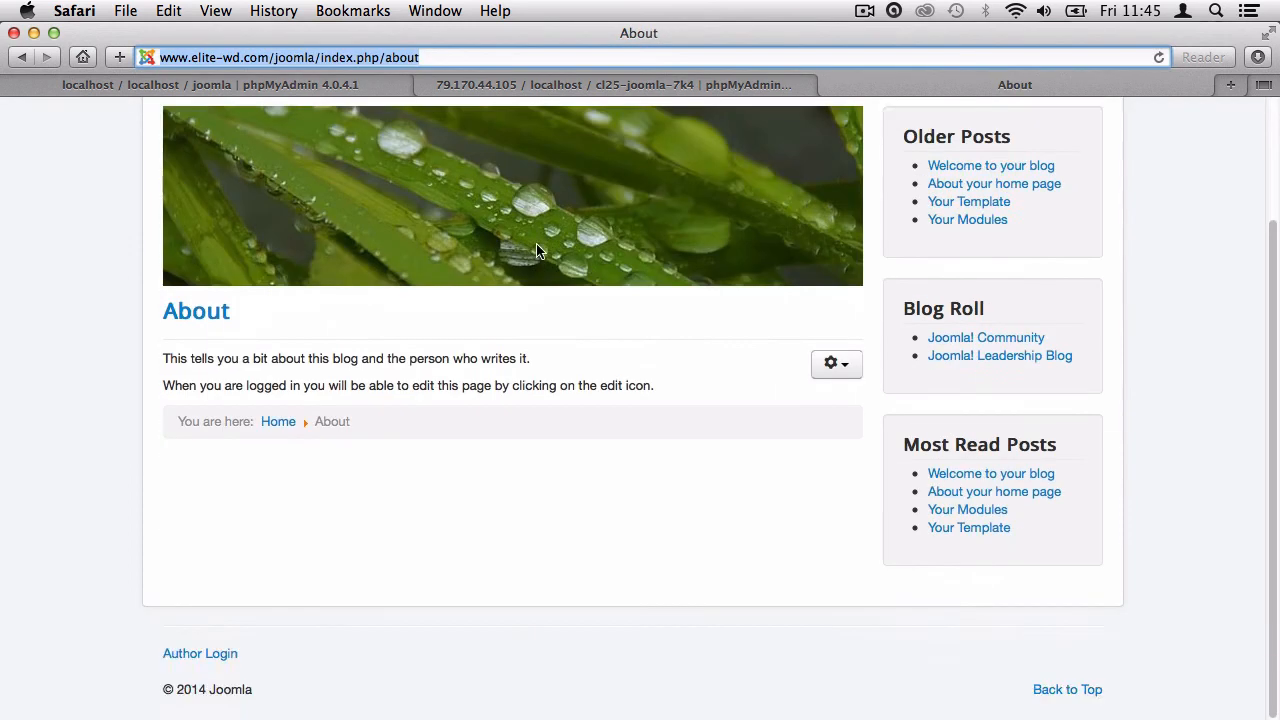
scroll(500, 350, "up", 5)
left_click_drag(320, 57, 516, 62)
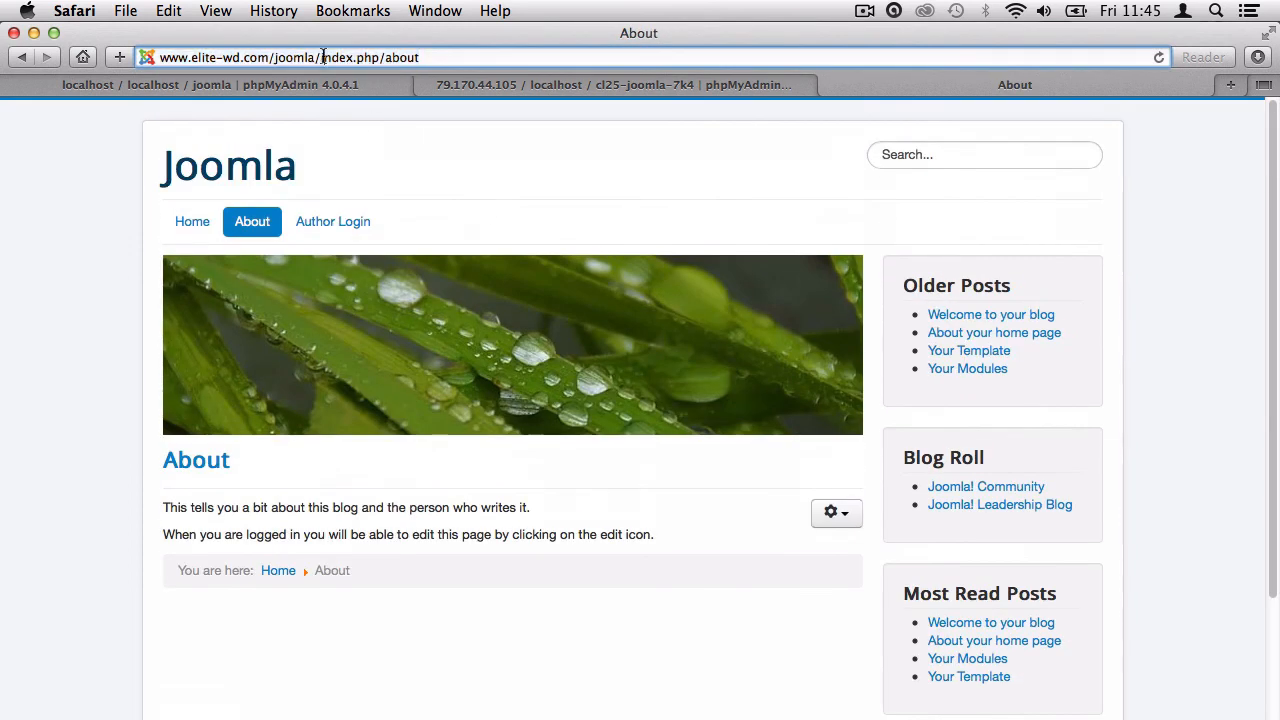
type("administrator/")
key("Return")
Log in to the live site's administrator area with the admin username and password.
type("admin")
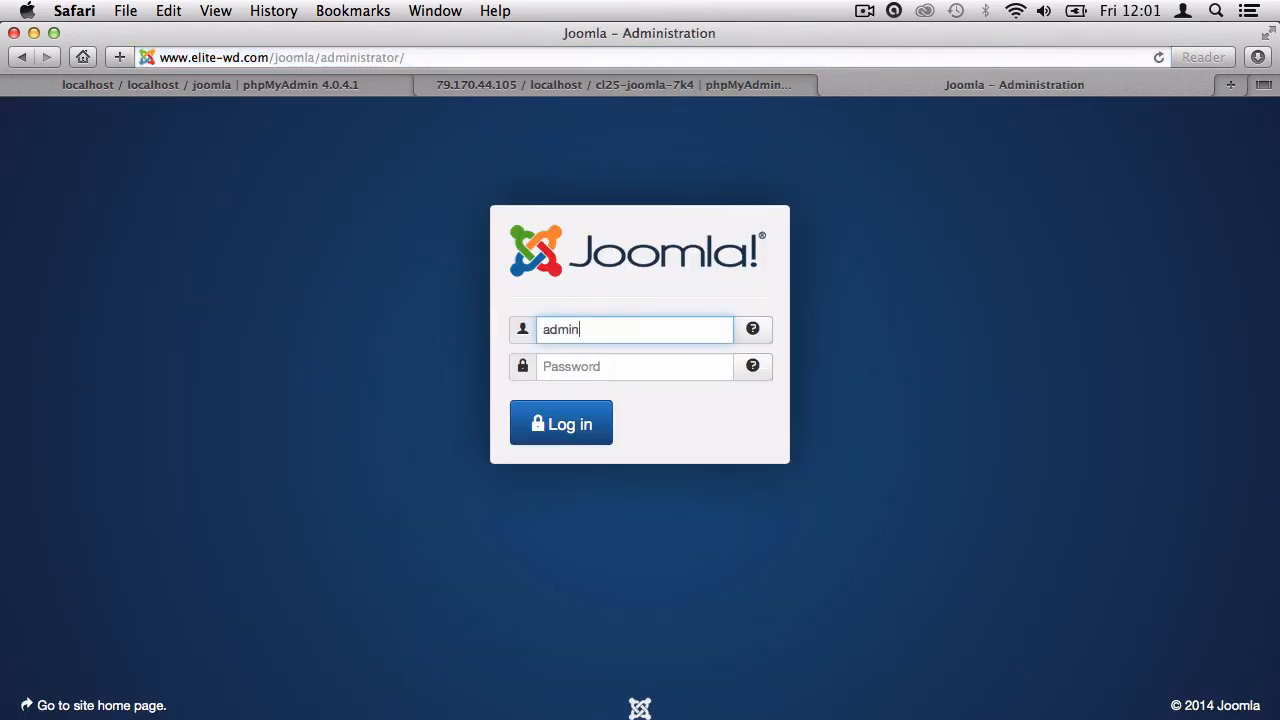
key("Tab")
type("•")
key("Return")
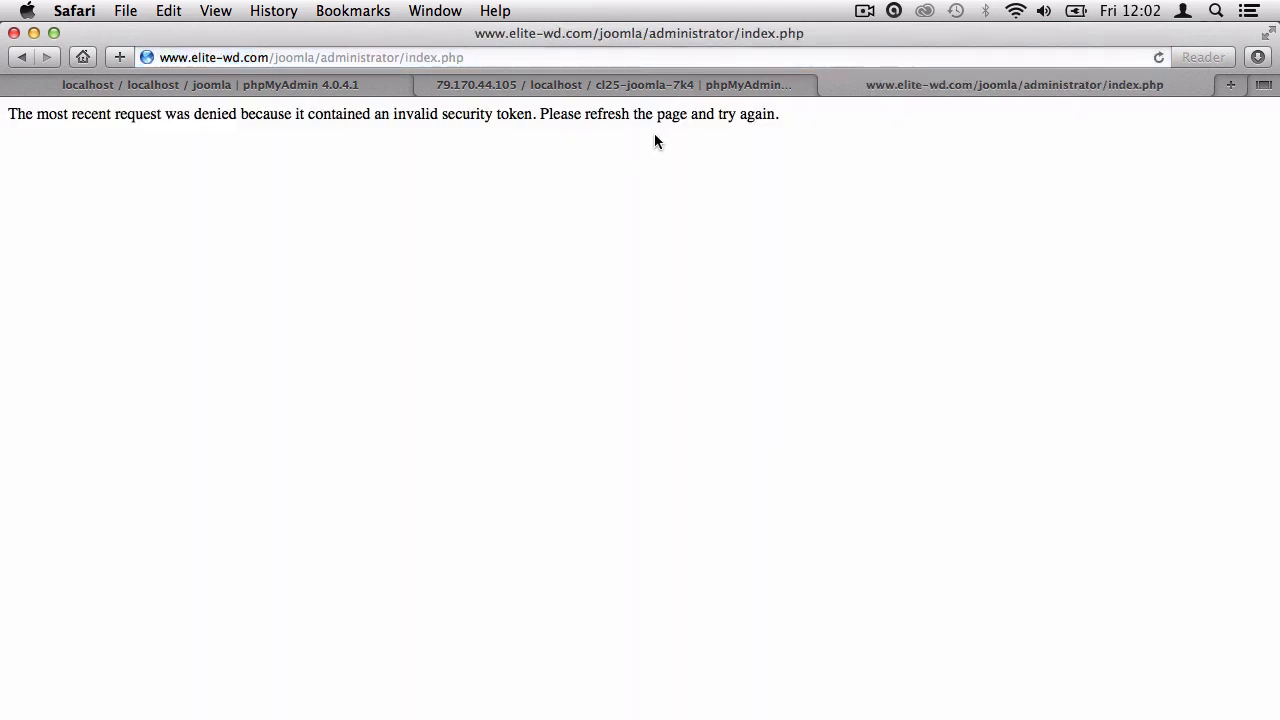
Clear Safari's browsing history after the invalid security token error and resend the login.
left_click_drag(14, 116, 558, 118)
left_click(558, 120)
left_click(285, 10)
left_click(330, 340)
left_click(789, 298)
key("super+r")
left_click(789, 218)
Return to the administrator Control Panel and open System > Global Configuration.
left_click(20, 57)
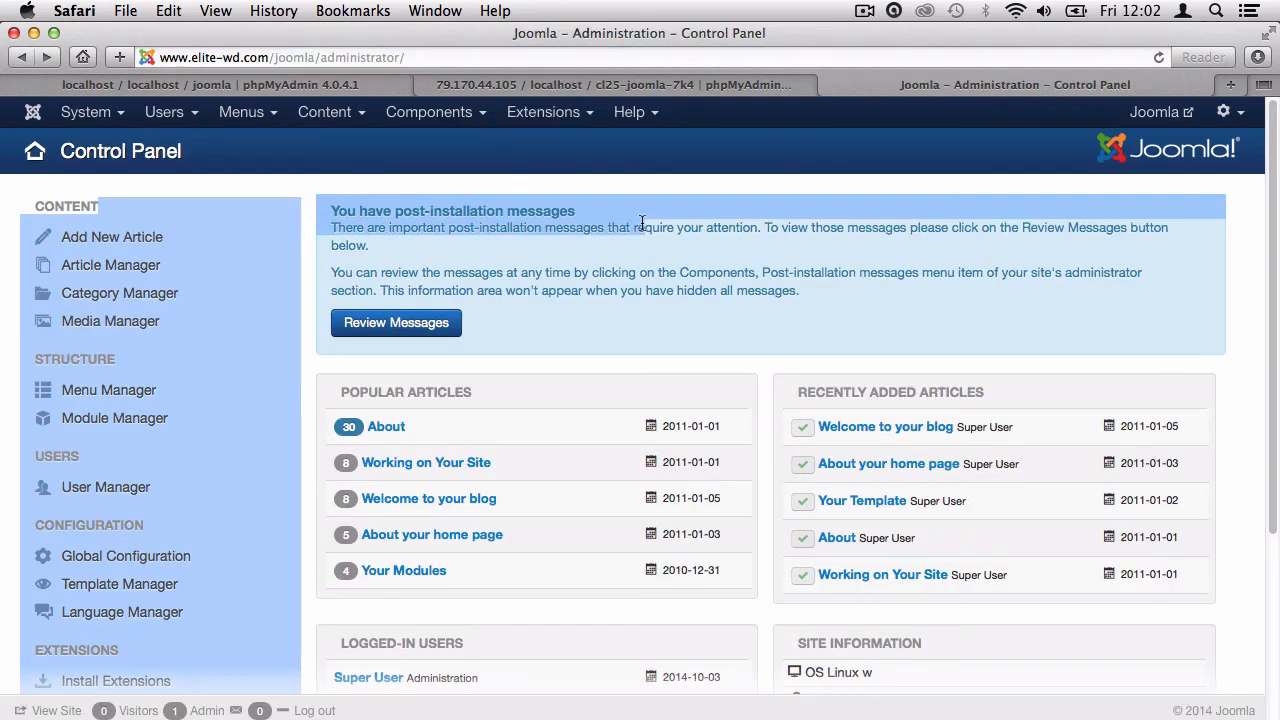
left_click(88, 116)
left_click(102, 192)
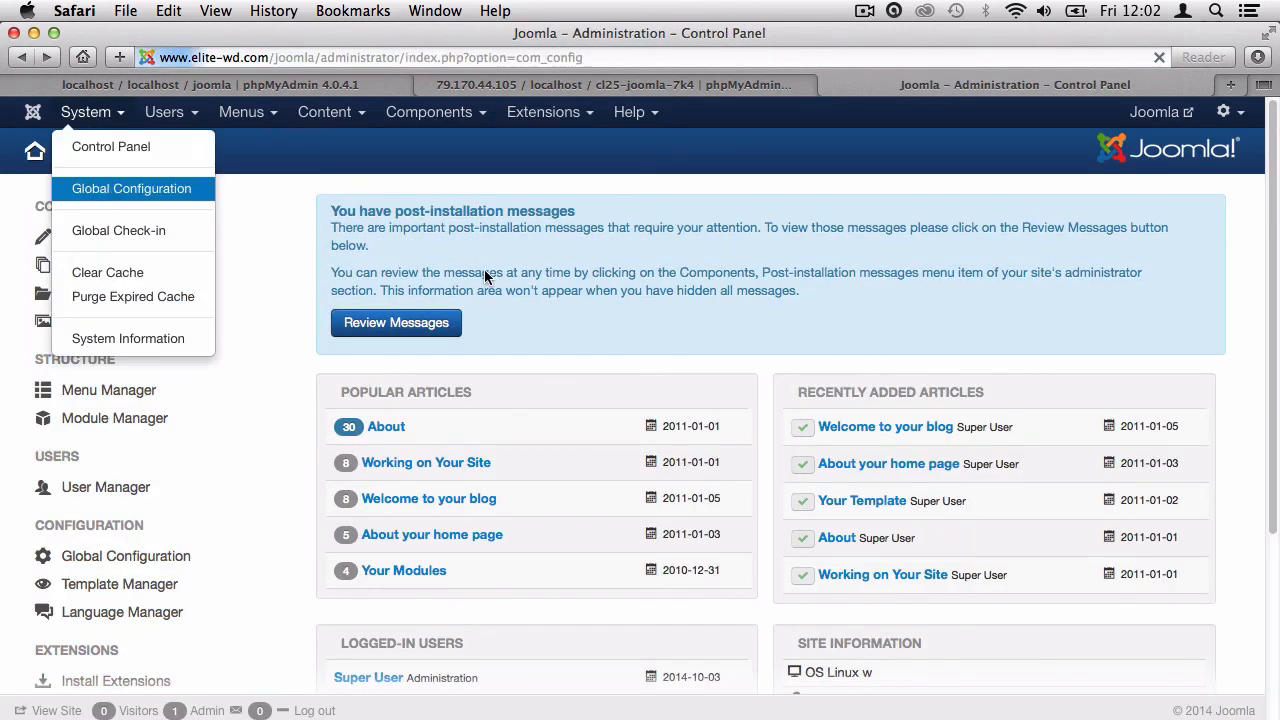